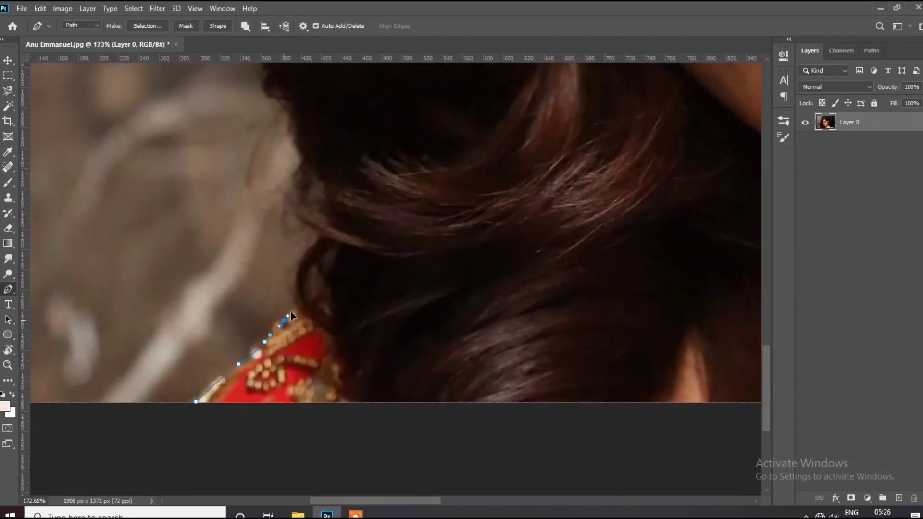
Trace curved Pen anchors up the left hair edge and along the top of the hair
scroll(302, 157, "up", 3)
left_click_drag(285, 249, 283, 237)
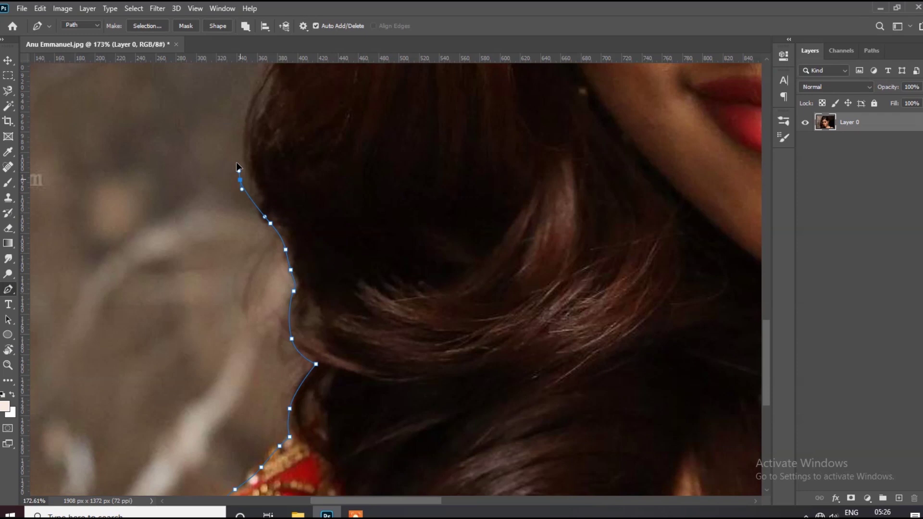
scroll(240, 167, "up", 2)
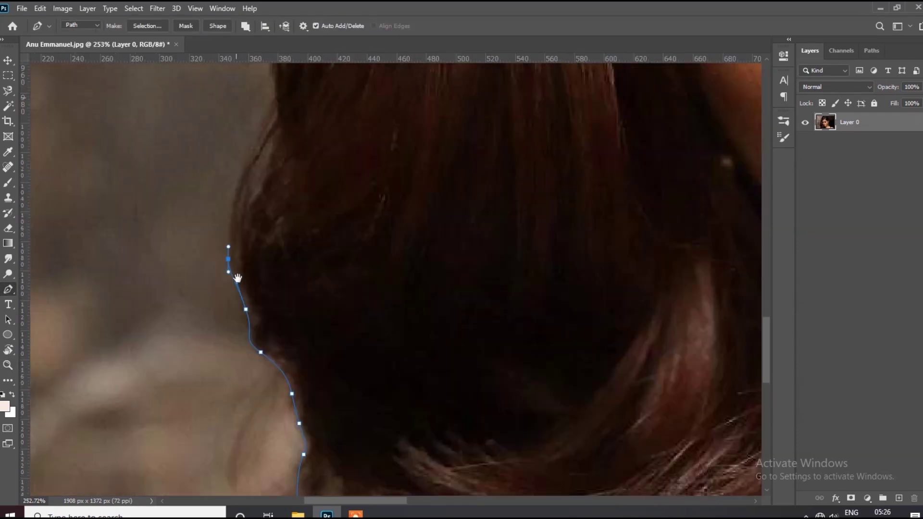
scroll(237, 278, "down", 2)
scroll(259, 269, "down", 2)
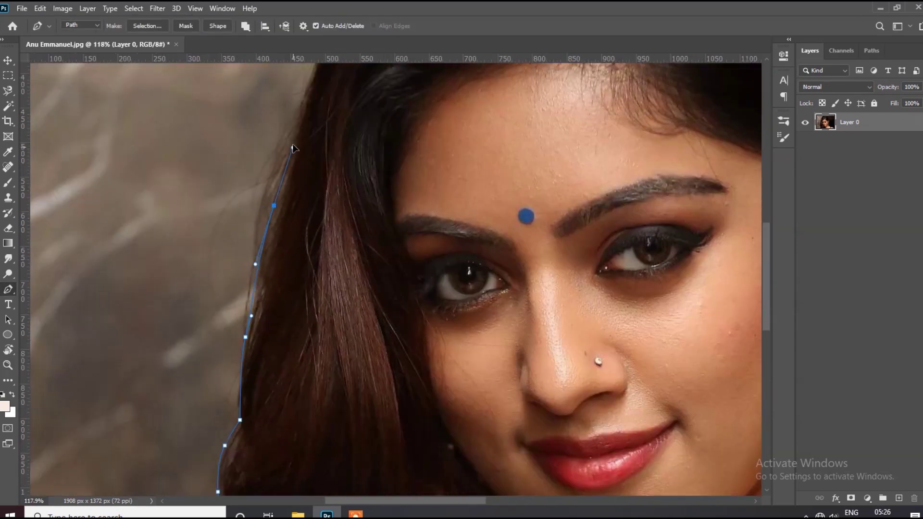
left_click_drag(294, 149, 229, 380)
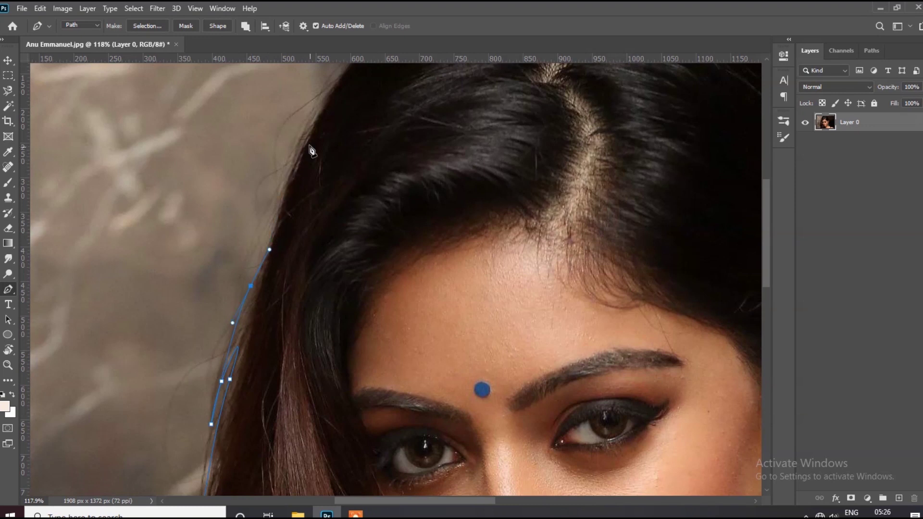
left_click_drag(312, 151, 236, 296)
scroll(327, 246, "up", 1)
mouse_move(312, 237)
left_mouse_down()
mouse_move(351, 216)
mouse_move(404, 215)
left_mouse_up()
scroll(434, 218, "up", 1)
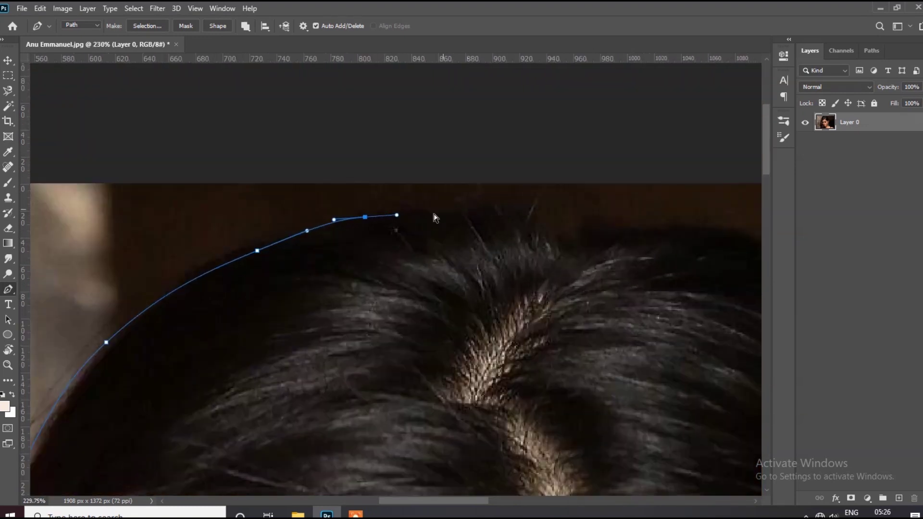
left_click(510, 208)
scroll(647, 223, "up", 2)
left_click(466, 223)
scroll(563, 233, "down", 1)
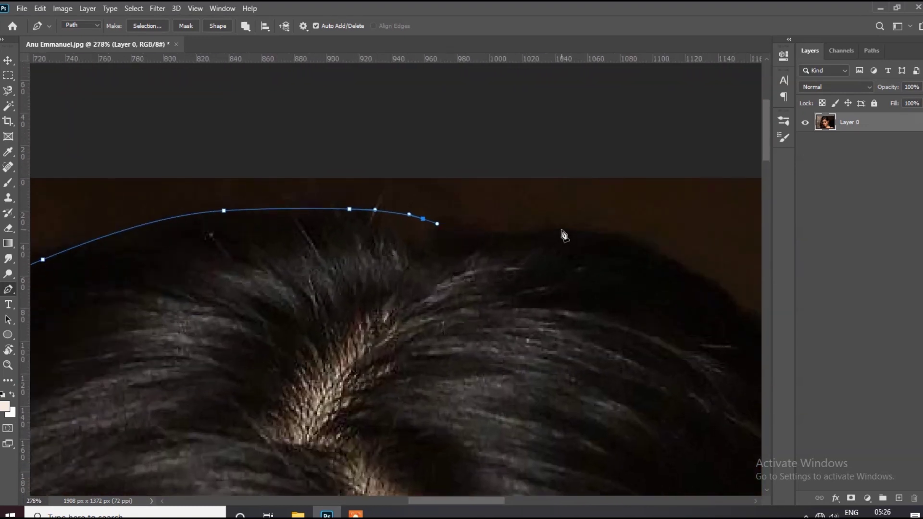
Continue the path over the crown and down the right hair edge toward the ear
left_click_drag(560, 229, 602, 233)
scroll(625, 246, "down", 1)
left_click(570, 232)
scroll(572, 236, "down", 3)
scroll(577, 312, "up", 3)
left_click(584, 331)
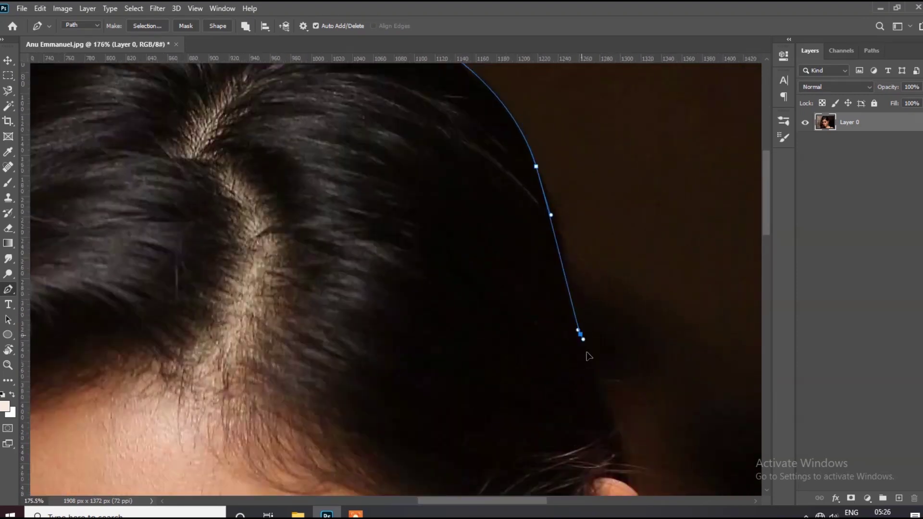
scroll(582, 365, "up", 1)
left_click(578, 374)
scroll(578, 375, "down", 3)
Trace anchors around the top of the ear and the blue earring stone
left_click(540, 290)
left_click(541, 309)
scroll(536, 265, "up", 4)
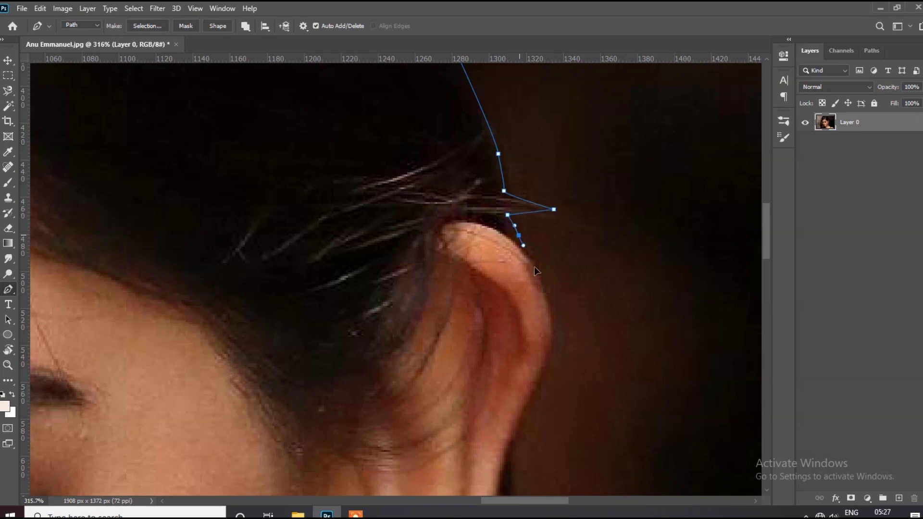
scroll(522, 245, "down", 5)
scroll(516, 265, "down", 2)
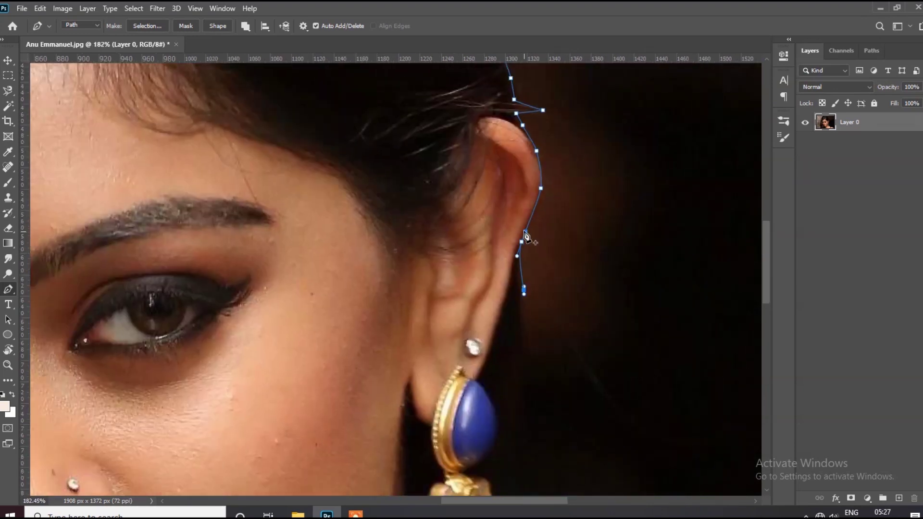
scroll(510, 279, "down", 2)
scroll(500, 298, "up", 3)
left_click(493, 289)
scroll(491, 309, "down", 1)
scroll(492, 309, "up", 1)
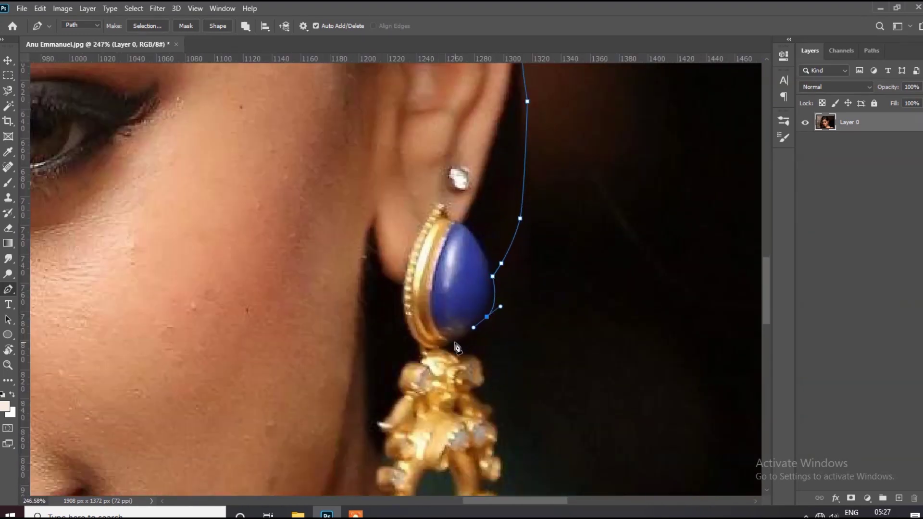
scroll(486, 298, "up", 2)
left_click(483, 307)
left_click(457, 346)
scroll(476, 318, "down", 2)
scroll(480, 224, "up", 1)
scroll(480, 224, "up", 2)
left_click(472, 201)
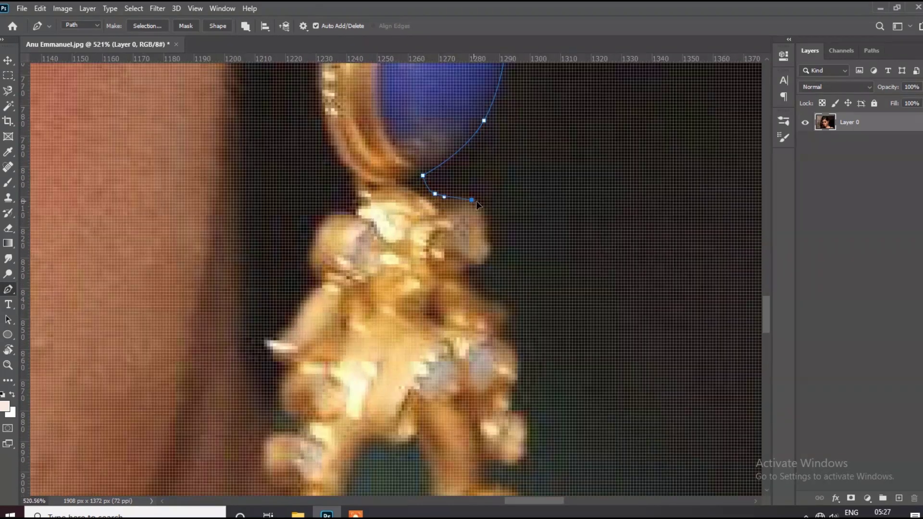
Add anchors around the lower earring and down its edge
scroll(530, 425, "down", 2)
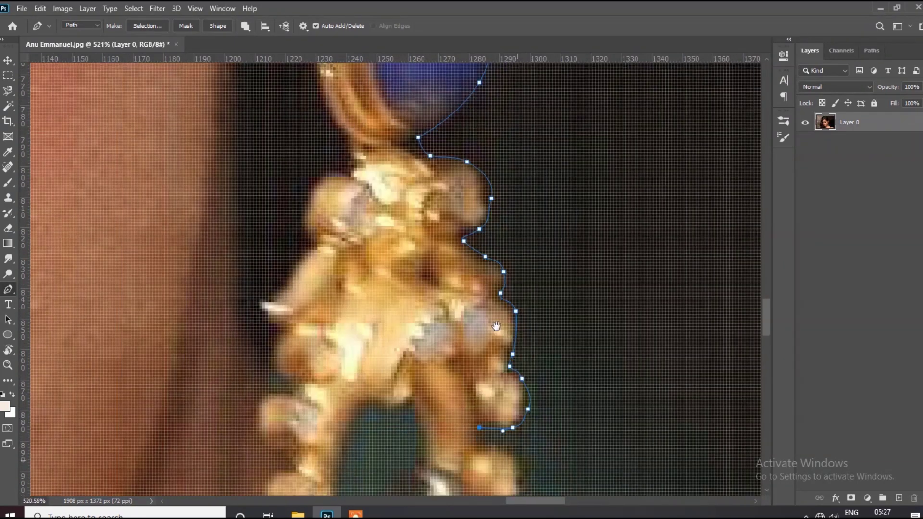
scroll(498, 323, "up", 2)
left_click(487, 309)
scroll(491, 408, "down", 2)
scroll(505, 375, "up", 2)
left_click(515, 287)
left_click(524, 315)
left_click(524, 346)
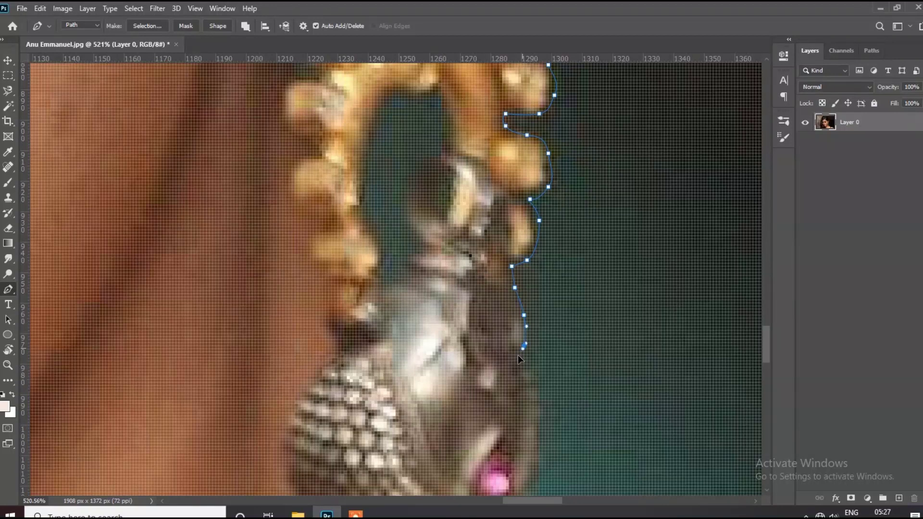
scroll(531, 467, "down", 1)
scroll(383, 290, "down", 2)
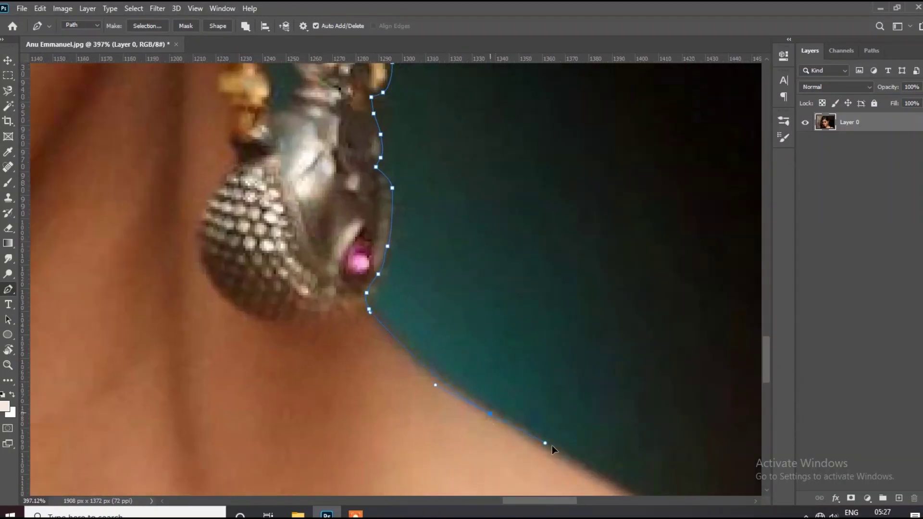
scroll(511, 384, "down", 2)
Finish the path along the shoulder and blouse edge past the bottom-right
left_click(455, 332)
left_click(615, 435)
scroll(526, 380, "up", 1)
left_click(525, 380)
left_click(593, 389)
left_click(642, 389)
scroll(560, 352, "up", 2)
left_click(340, 324)
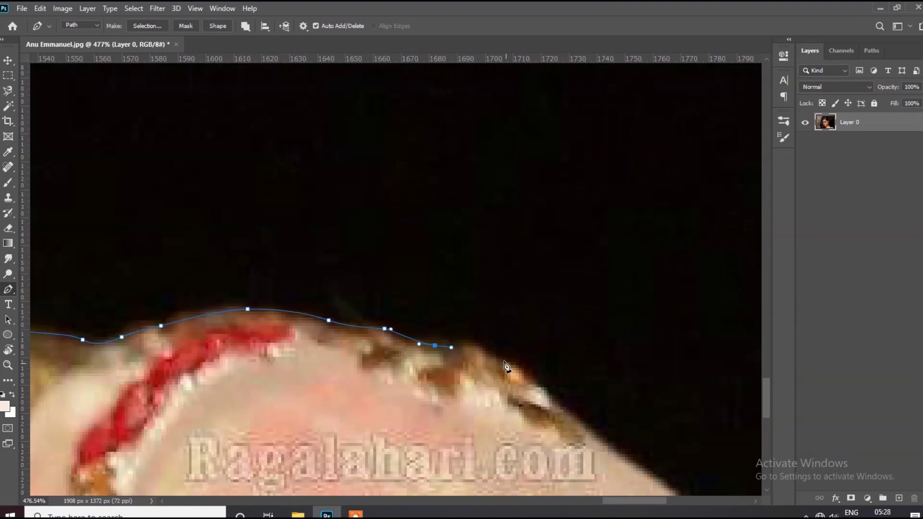
scroll(584, 419, "down", 2)
left_click(486, 246)
left_click(511, 267)
left_click(568, 312)
left_click(586, 327)
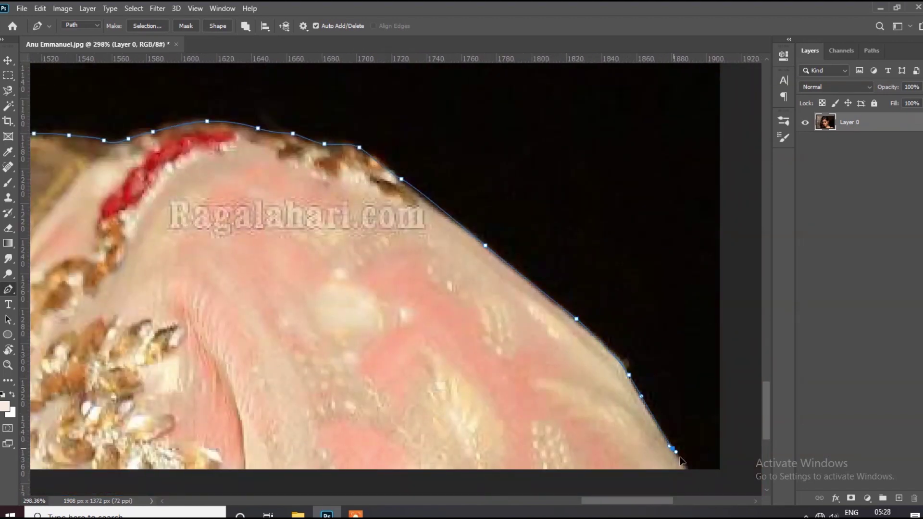
scroll(681, 461, "down", 2)
left_click(663, 433)
scroll(664, 430, "down", 10)
Close the path, turn it into a selection, and copy the woman onto her own layer
left_click(251, 433)
right_click(384, 245)
left_click(428, 293)
key("Return")
key("ctrl+j")
Crop outward to enlarge the canvas to 2384 × 1530 px
key("c")
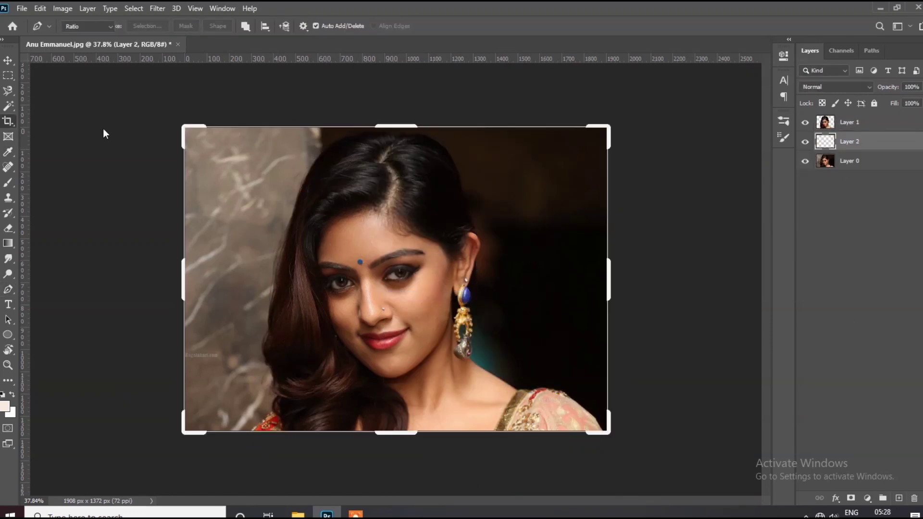
left_click_drag(609, 279, 661, 279)
left_click_drag(396, 127, 395, 110)
key("Return")
Add a new layer and fill it with a greyish-brown sampled from the photo
key("ctrl+shift+alt+n")
key("i")
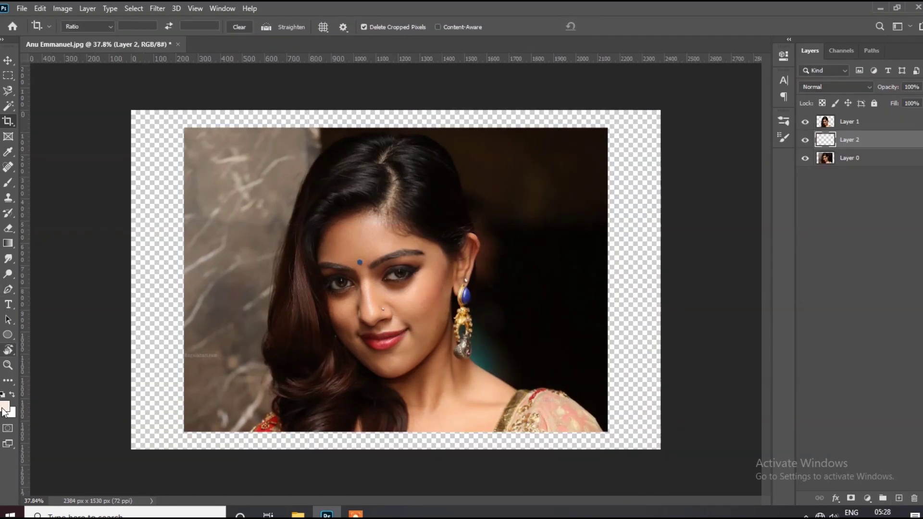
left_click(9, 412)
left_click(231, 300)
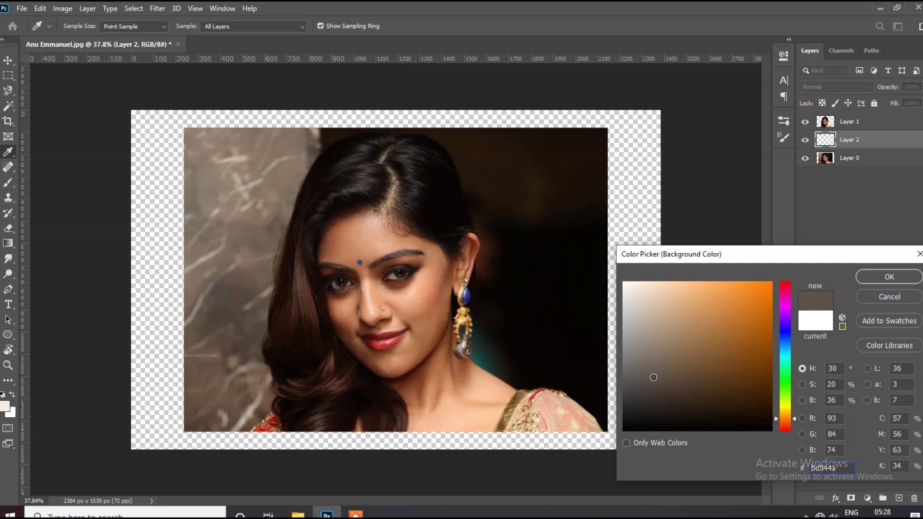
left_click(895, 277)
key("v")
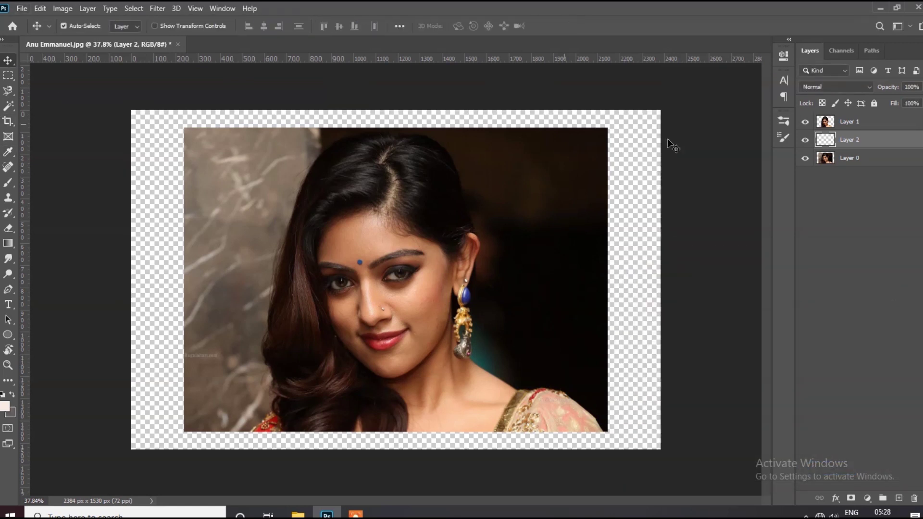
key("alt+BackSpace")
left_click(13, 397)
key("alt+BackSpace")
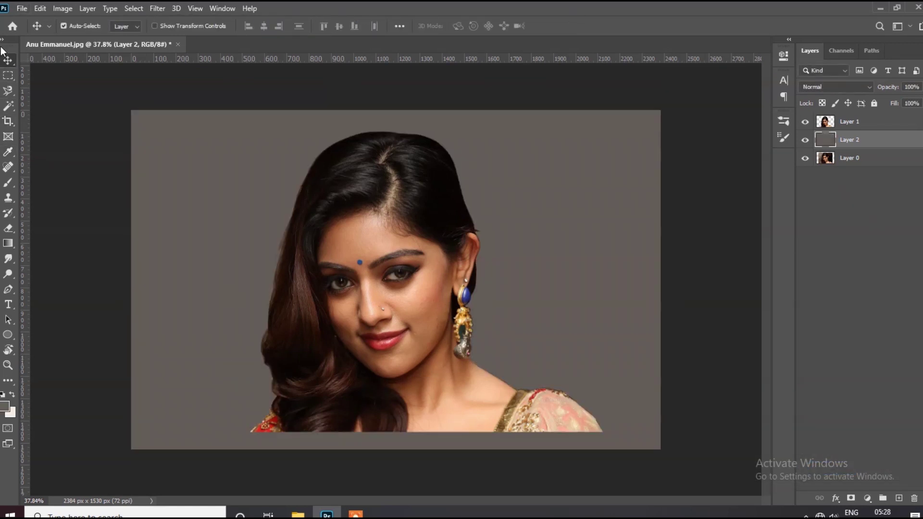
Save the file as PSD named '01' and move the cutout copy beneath the backdrop layer
key("ctrl+shift+s")
type("01")
key("Return")
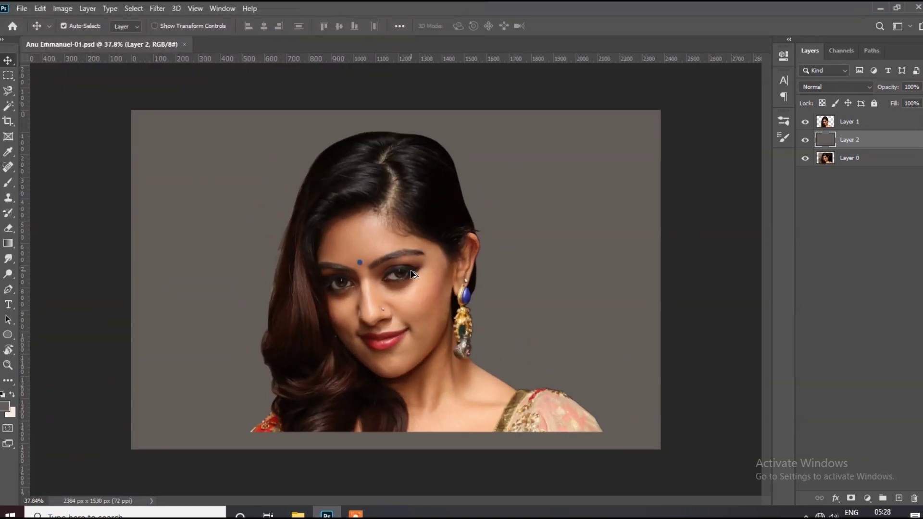
left_click_drag(849, 123, 847, 143)
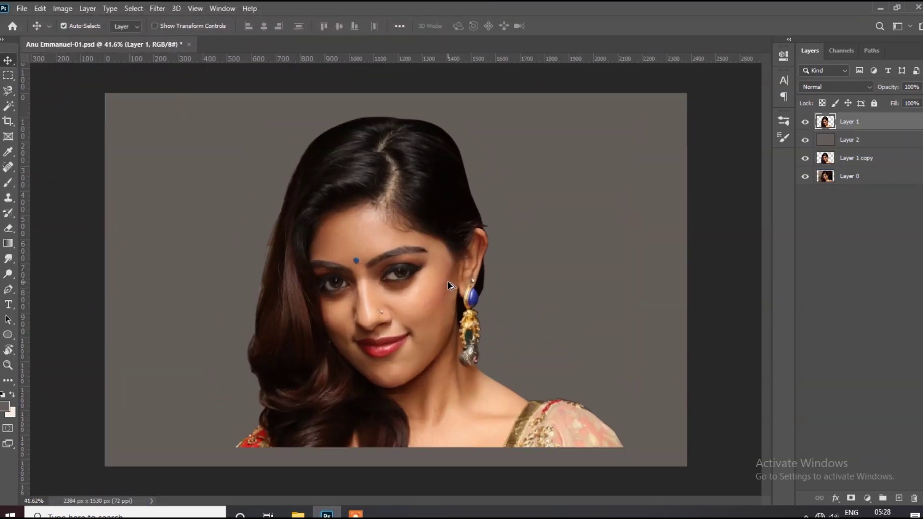
Apply a Curves tweak and a Levels adjustment deepening shadows and brightening highlights
scroll(419, 299, "up", 2)
left_click(63, 9)
left_click(219, 61)
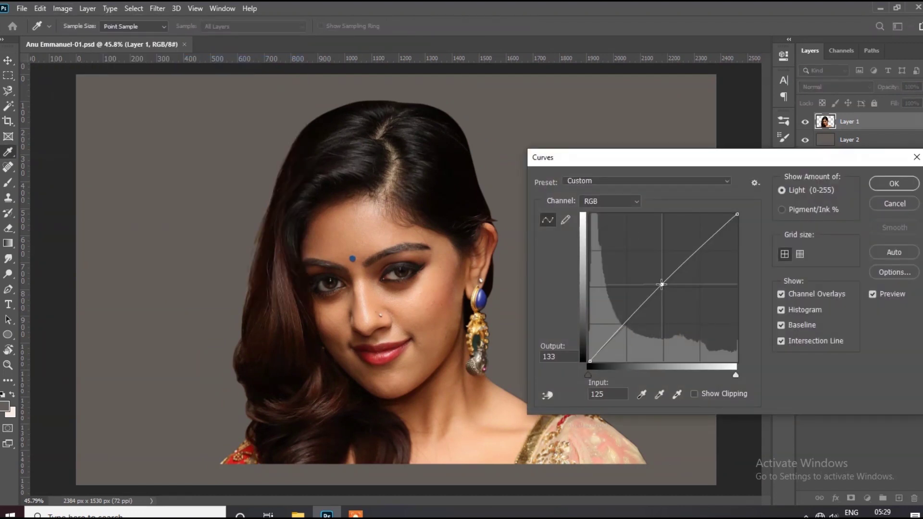
left_click(893, 185)
left_click(63, 8)
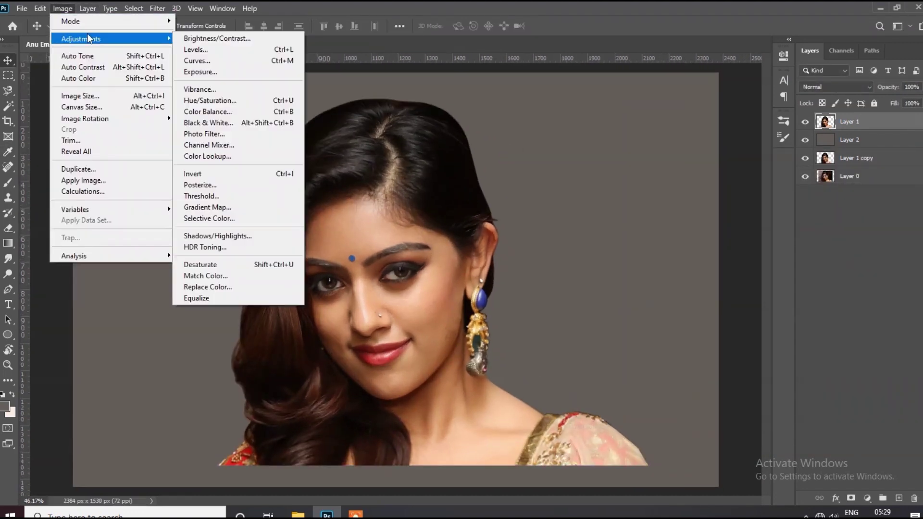
left_click(247, 49)
left_click_drag(540, 211, 543, 211)
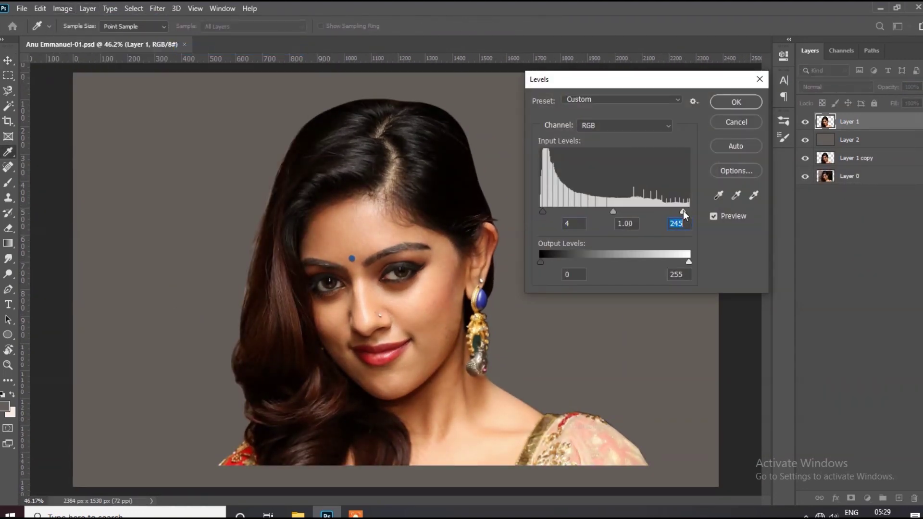
left_click(736, 102)
Duplicate the cutout layer and apply Unsharp Mask with amount 168, radius 4.5
key("v")
left_click(840, 158)
key("ctrl+j")
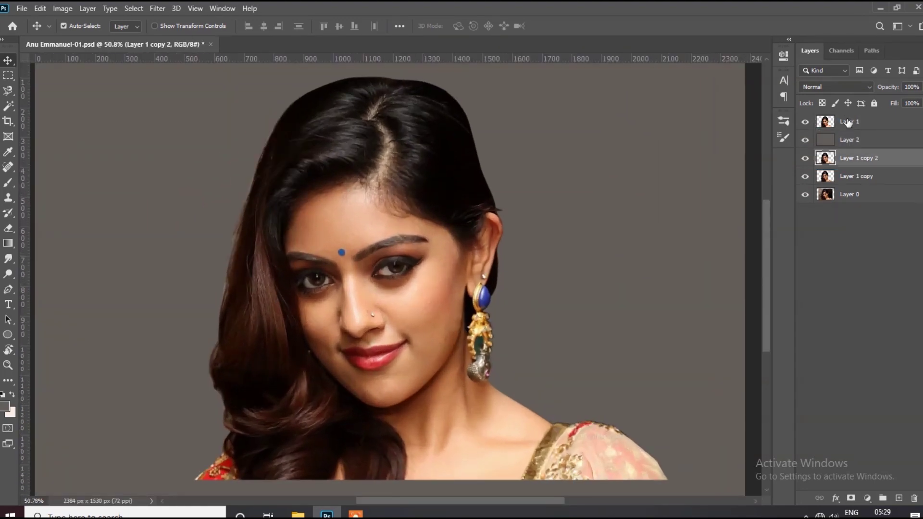
scroll(445, 316, "down", 2)
scroll(443, 304, "up", 3)
scroll(442, 304, "up", 3)
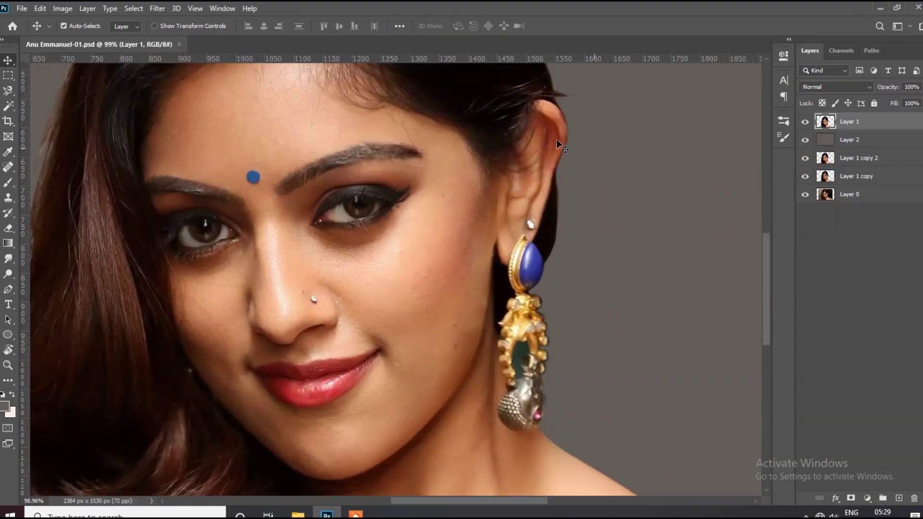
left_click(158, 8)
left_click(337, 265)
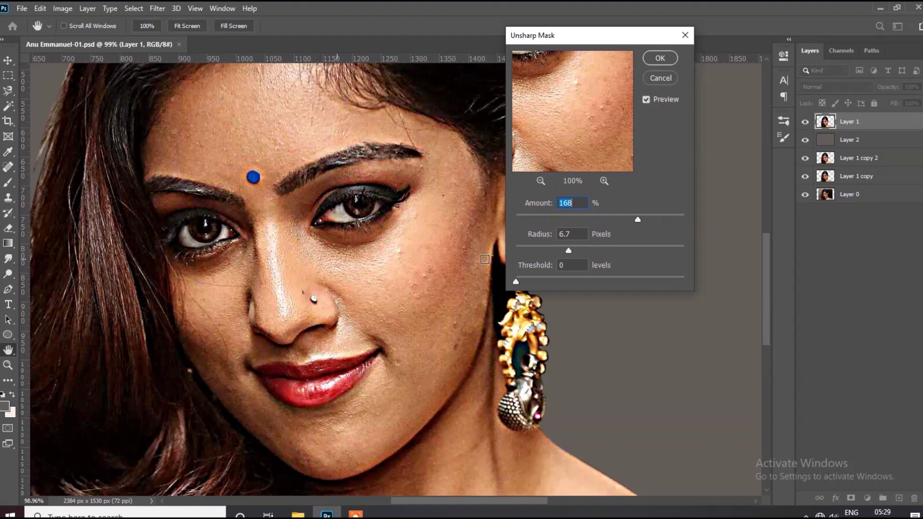
left_click(554, 250)
left_click(660, 58)
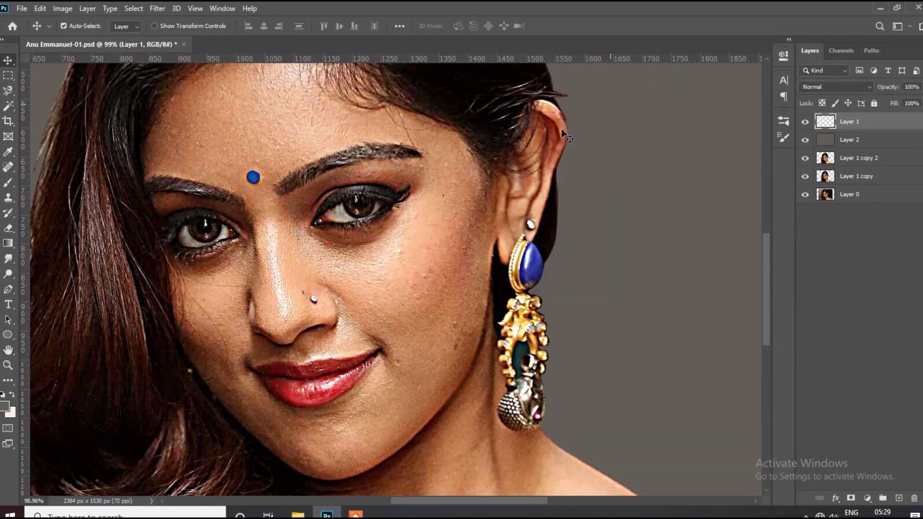
scroll(406, 293, "down", 2)
With the Smudge tool at 39% strength, smudge the forehead hair into soft streaks
scroll(406, 292, "up", 3)
left_click(9, 258)
key("bracketleft")
key("bracketleft")
key("bracketleft")
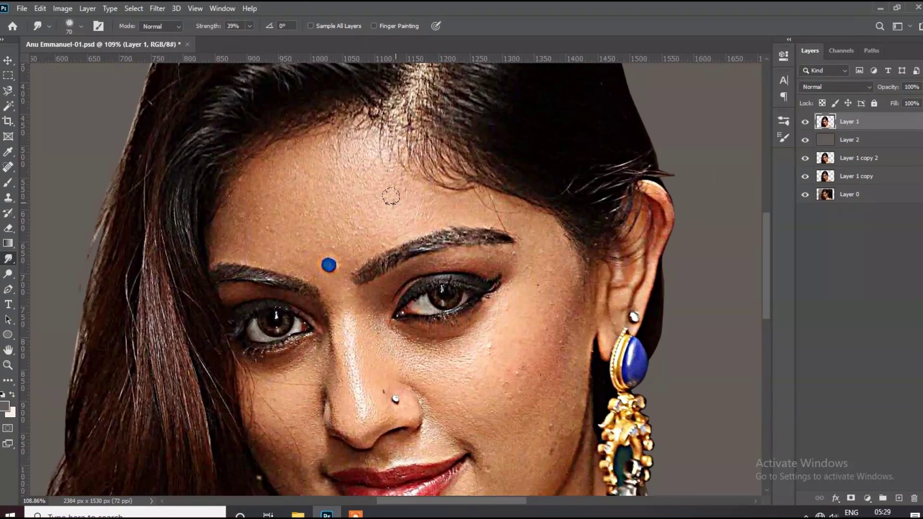
scroll(402, 192, "up", 2)
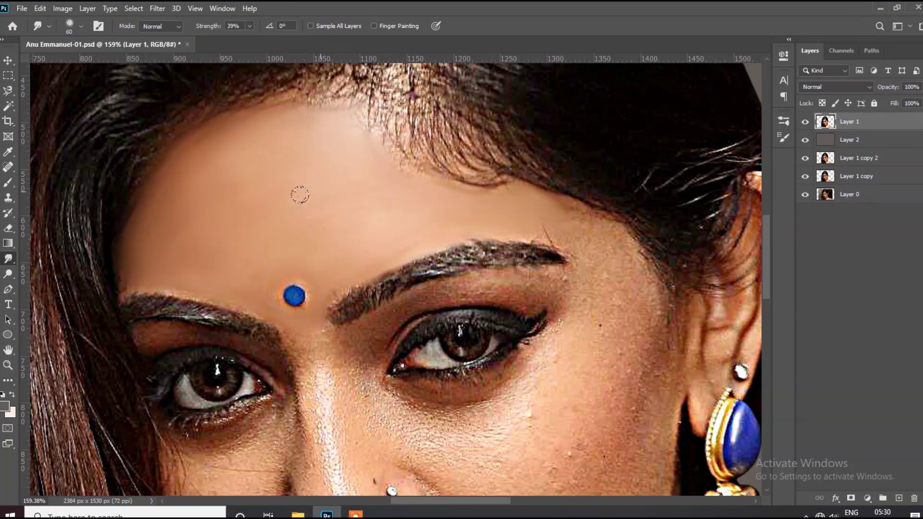
scroll(419, 182, "down", 5)
scroll(345, 128, "up", 6)
left_click_drag(358, 195, 432, 260)
mouse_move(409, 183)
left_mouse_down()
mouse_move(500, 275)
mouse_move(510, 250)
left_mouse_up()
left_click_drag(380, 211, 481, 274)
Smooth the hair strands on both sides of the parting
key("bracketright")
key("bracketright")
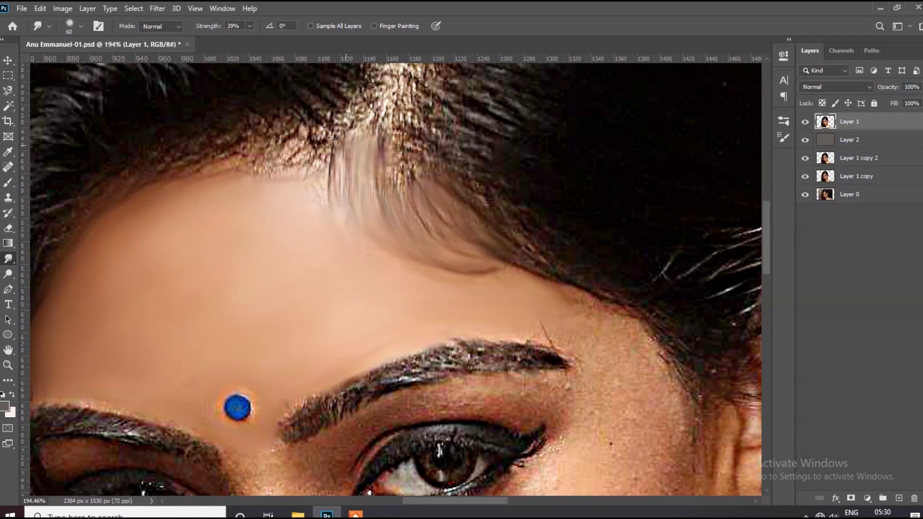
scroll(474, 226, "down", 1)
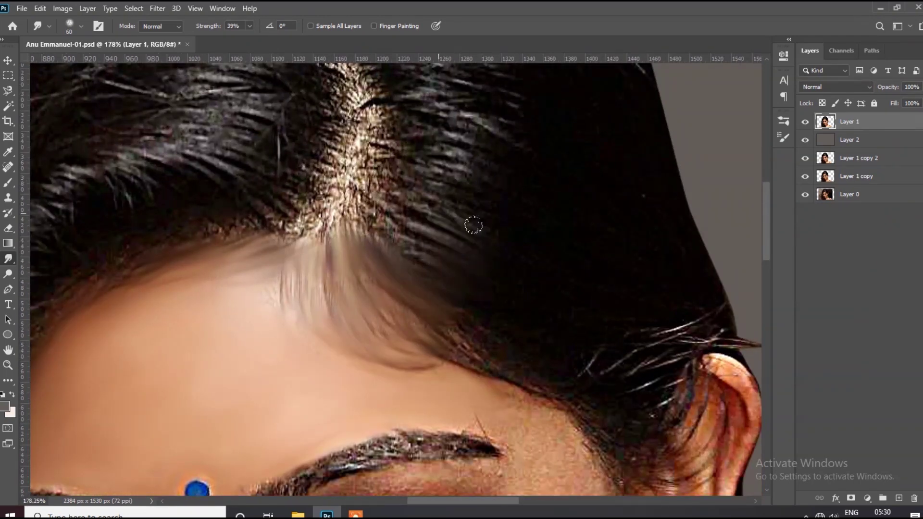
scroll(481, 226, "down", 2)
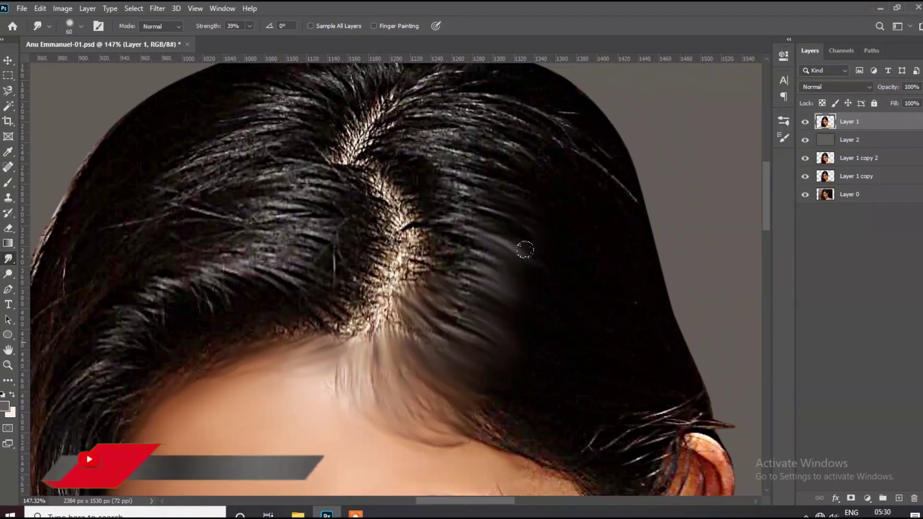
scroll(525, 250, "up", 3)
key("bracketleft")
key("bracketleft")
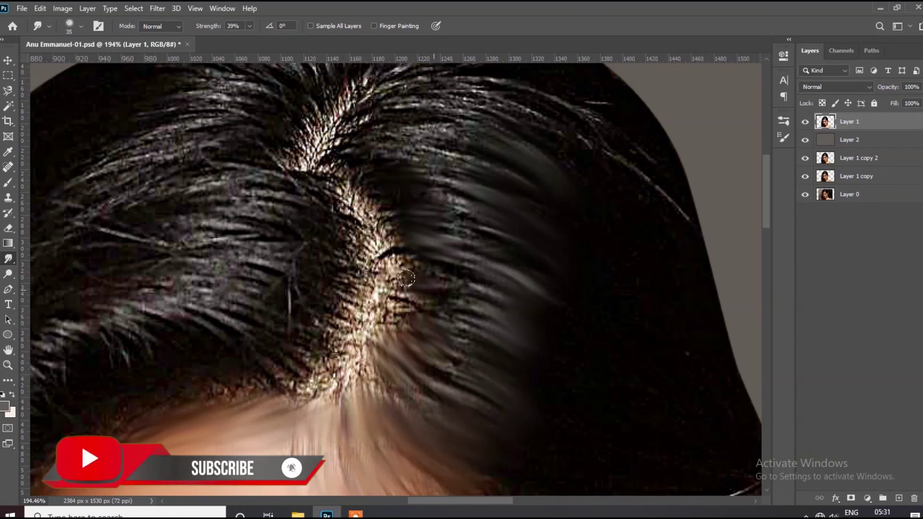
left_click_drag(408, 320, 380, 347)
key("bracketright")
left_click_drag(481, 289, 475, 375)
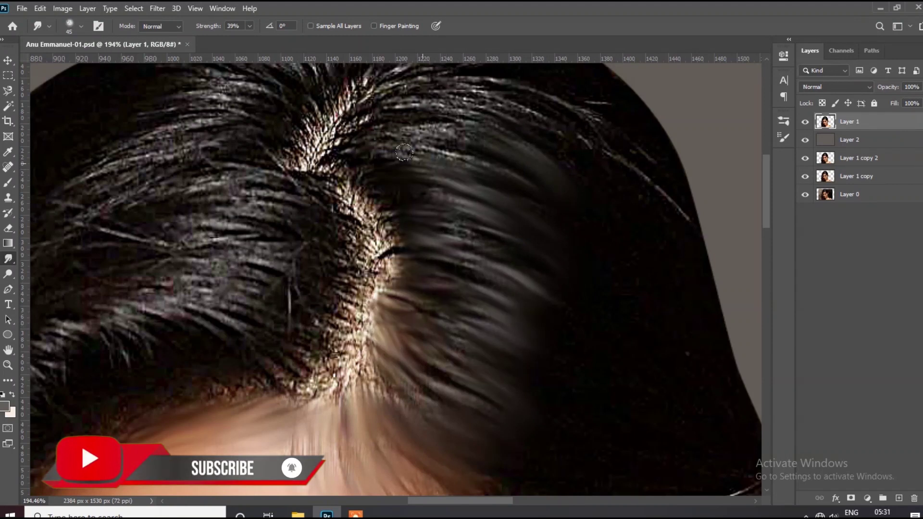
scroll(499, 227, "down", 3)
scroll(420, 196, "up", 4)
key("bracketright")
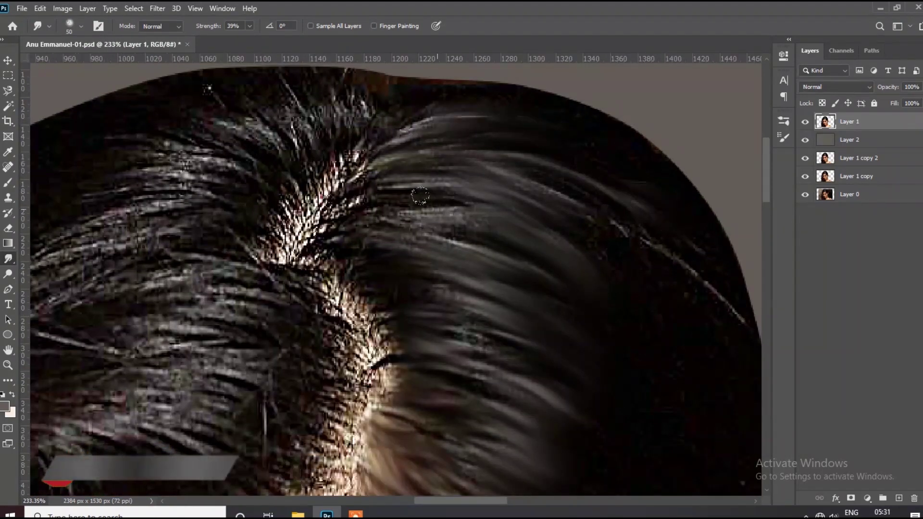
Smear the hair from the parting downward in long strokes
left_click_drag(420, 195, 527, 205)
key("bracketleft")
key("bracketright")
scroll(481, 216, "down", 2)
left_click_drag(478, 231, 532, 240)
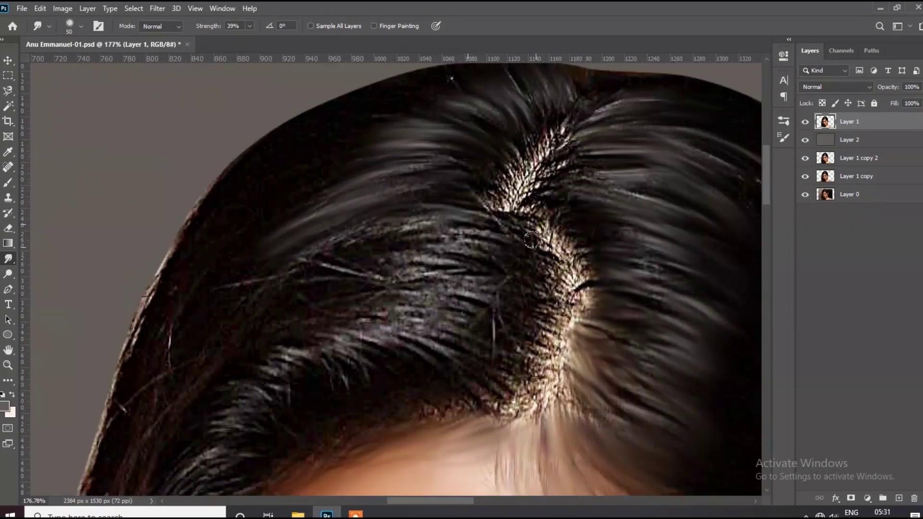
scroll(533, 240, "up", 2)
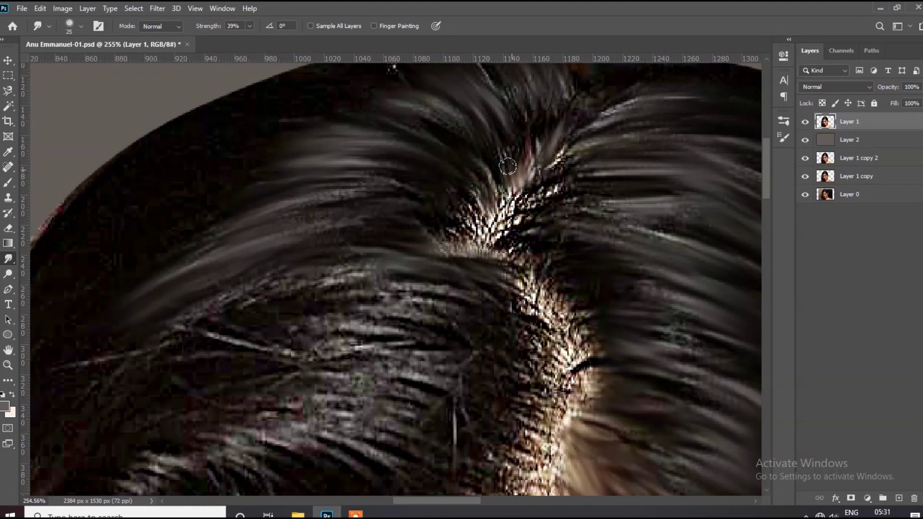
left_click_drag(508, 167, 473, 227)
mouse_move(490, 165)
left_mouse_down()
mouse_move(496, 244)
mouse_move(534, 269)
mouse_move(567, 336)
left_mouse_up()
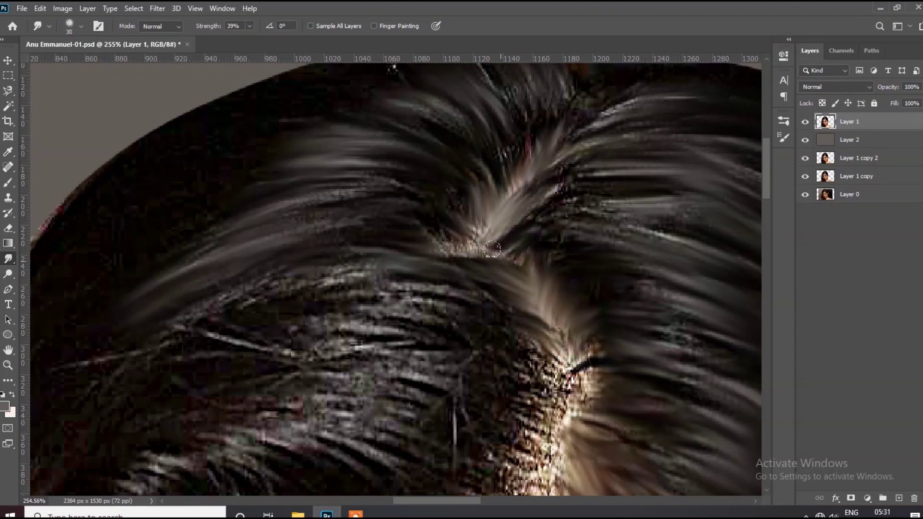
key("bracketright")
scroll(551, 287, "up", 1)
mouse_move(551, 286)
left_mouse_down()
mouse_move(519, 337)
mouse_move(505, 403)
left_mouse_up()
scroll(504, 404, "up", 1)
mouse_move(500, 337)
left_mouse_down()
mouse_move(479, 405)
mouse_move(461, 414)
left_mouse_up()
left_click_drag(520, 385, 529, 409)
Smooth the patchy hair around the crown with sweeping strokes
scroll(492, 338, "down", 3)
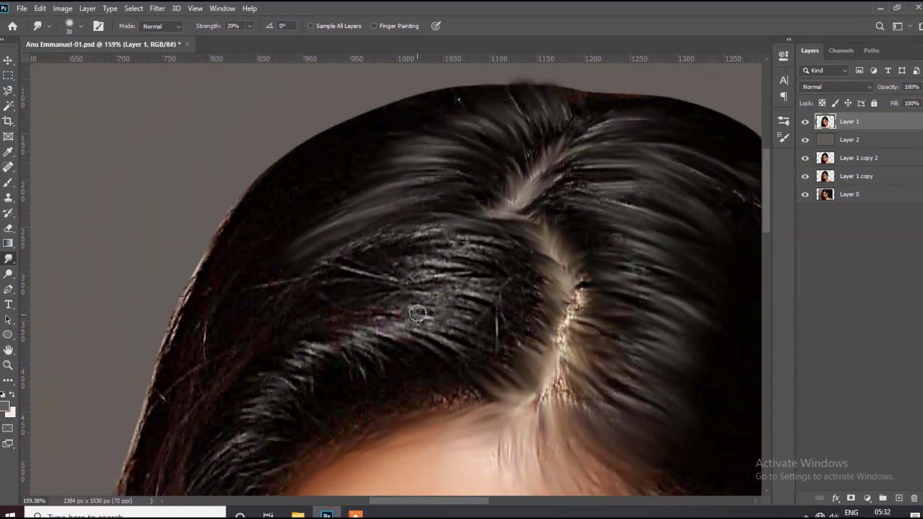
left_click_drag(553, 206, 462, 241)
left_click_drag(500, 202, 375, 231)
left_click_drag(466, 192, 337, 216)
left_click_drag(406, 255, 308, 288)
left_click_drag(505, 279, 365, 313)
left_click_drag(477, 317, 332, 361)
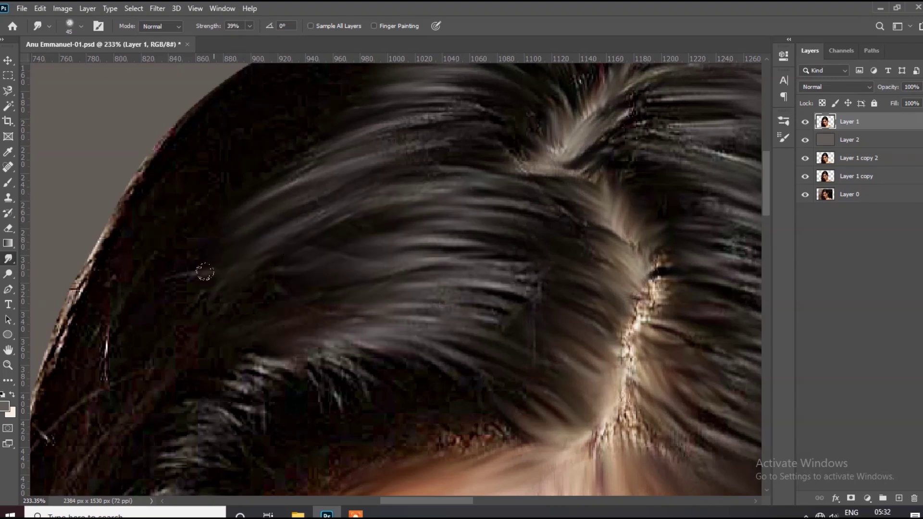
Smear the hair strands on the left side with a larger brush
key("bracketright")
scroll(445, 268, "down", 1)
mouse_move(445, 267)
left_mouse_down()
mouse_move(526, 309)
mouse_move(406, 371)
left_mouse_up()
scroll(433, 336, "up", 1)
mouse_move(385, 327)
left_mouse_down()
mouse_move(438, 284)
mouse_move(527, 240)
mouse_move(394, 211)
left_mouse_up()
Smudge the lower-left strands, blending the light strands into the brown curl
key("bracketleft")
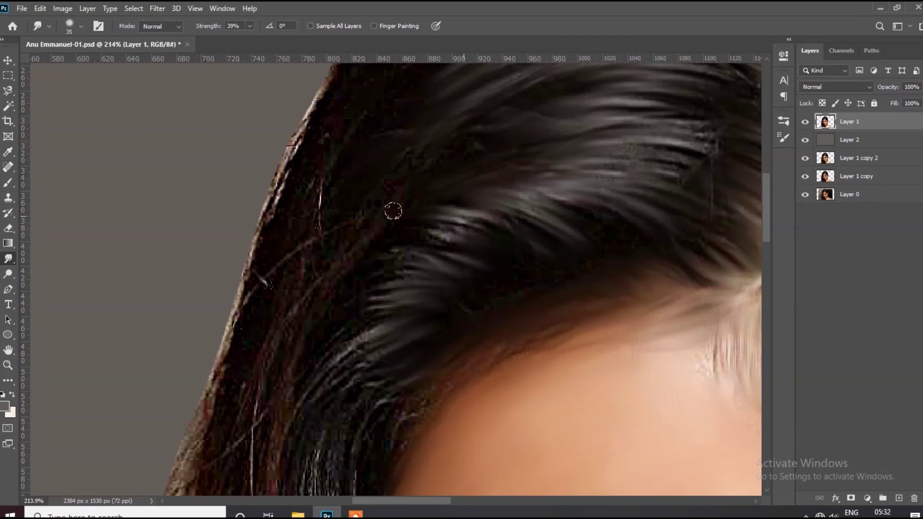
scroll(349, 298, "down", 3)
scroll(466, 271, "up", 3)
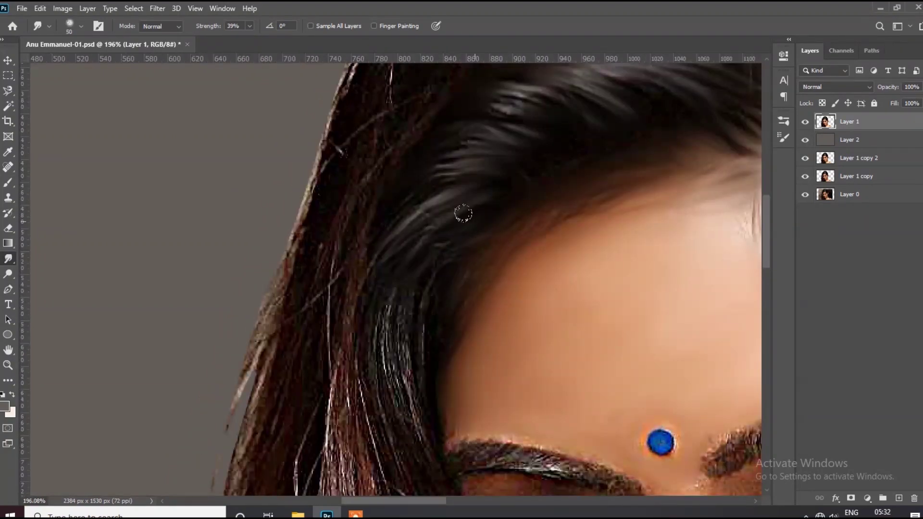
scroll(360, 313, "down", 3)
scroll(355, 148, "up", 1)
key("bracketright")
key("bracketright")
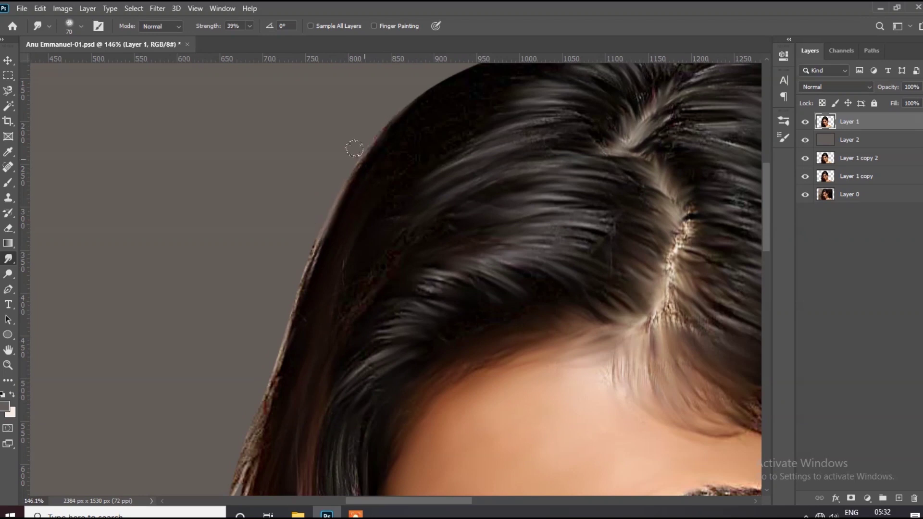
scroll(332, 217, "down", 3)
scroll(346, 305, "down", 3)
key("bracketright")
key("bracketright")
scroll(333, 170, "down", 1)
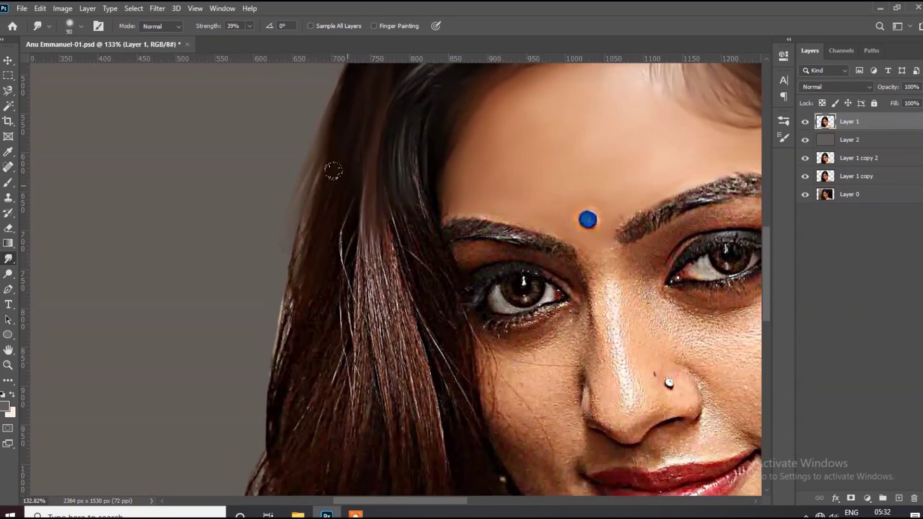
key("bracketright")
key("bracketright")
scroll(340, 233, "down", 1)
scroll(351, 216, "down", 3)
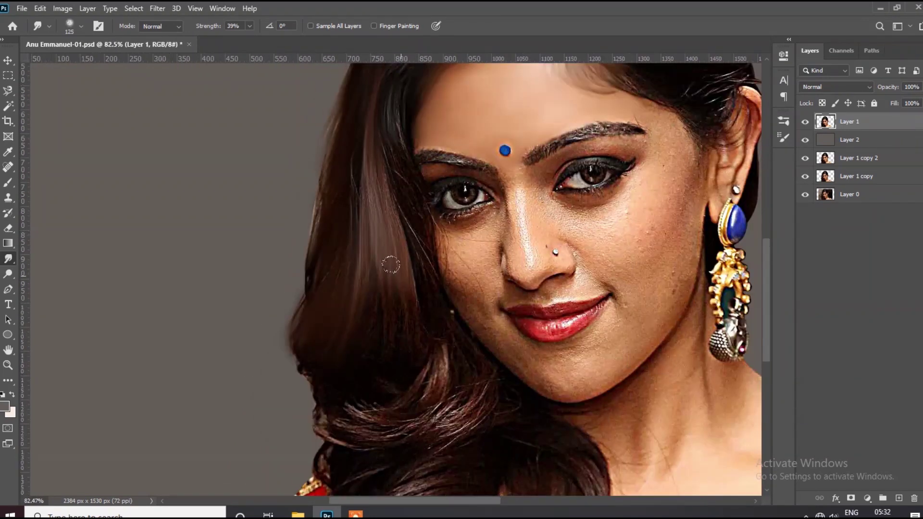
scroll(391, 264, "up", 2)
key("bracketleft")
key("bracketleft")
left_click_drag(371, 391, 260, 366)
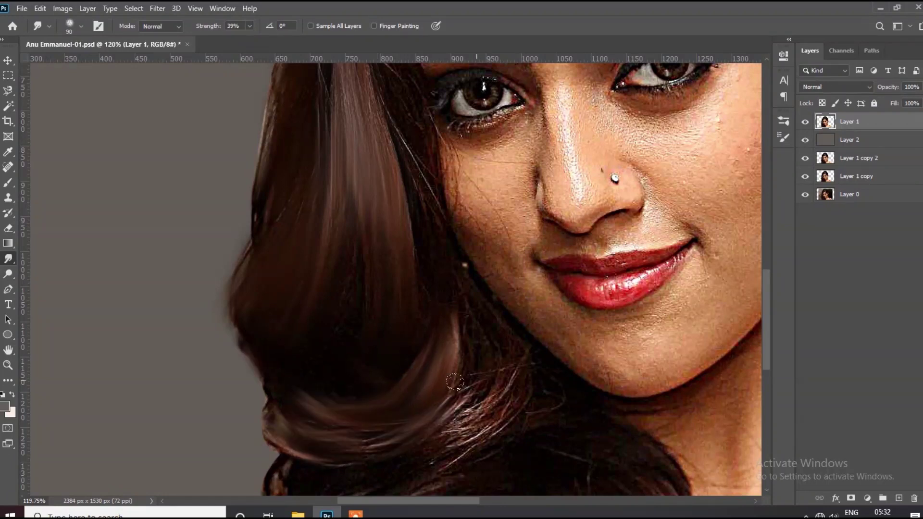
left_click_drag(455, 382, 486, 423)
Fade the lower curls, hair and red dress down into the grey background
key("bracketleft")
key("bracketleft")
scroll(449, 246, "down", 3)
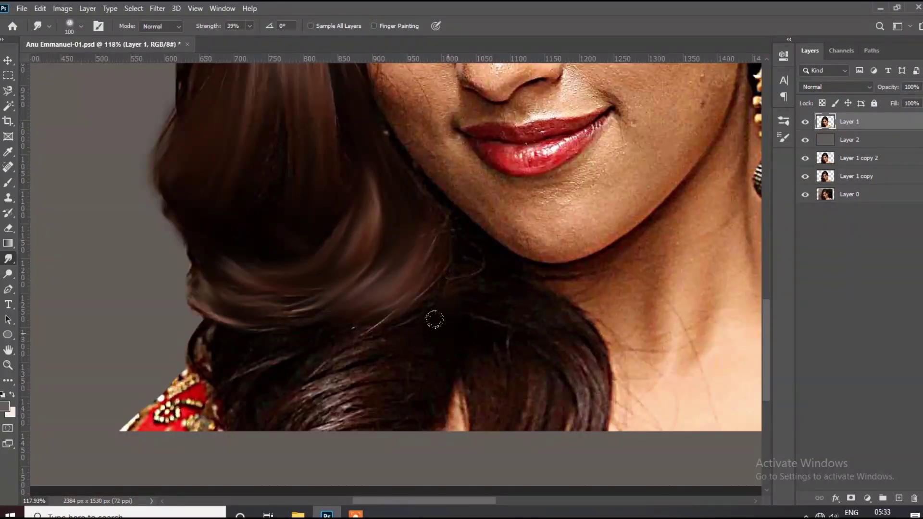
mouse_move(361, 373)
left_mouse_down()
mouse_move(274, 423)
mouse_move(326, 418)
mouse_move(266, 429)
left_mouse_up()
key("bracketleft")
left_click_drag(312, 310, 246, 287)
key("bracketright")
key("bracketright")
key("bracketright")
mouse_move(198, 330)
left_mouse_down()
mouse_move(154, 408)
mouse_move(100, 449)
left_mouse_up()
key("bracketright")
mouse_move(462, 389)
left_mouse_down()
mouse_move(437, 437)
mouse_move(375, 441)
mouse_move(502, 359)
mouse_move(547, 357)
left_mouse_up()
key("bracketleft")
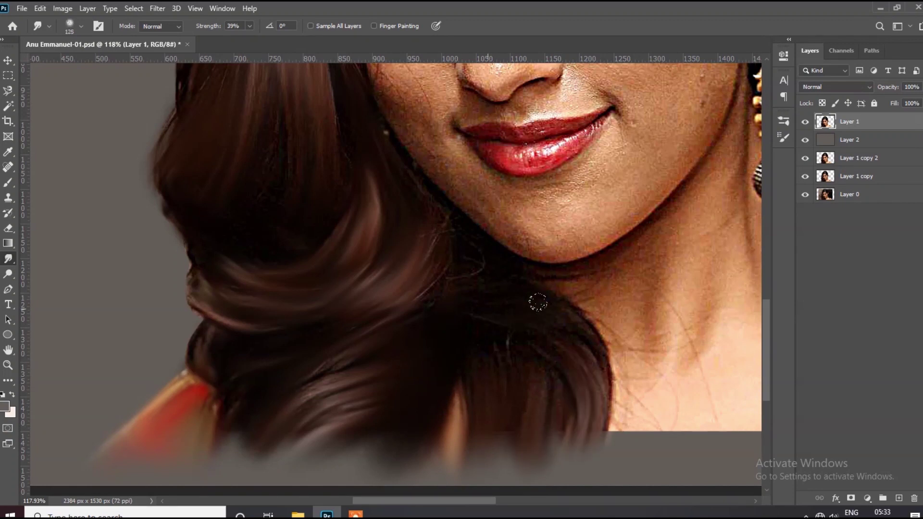
scroll(433, 224, "down", 1)
scroll(230, 369, "down", 3)
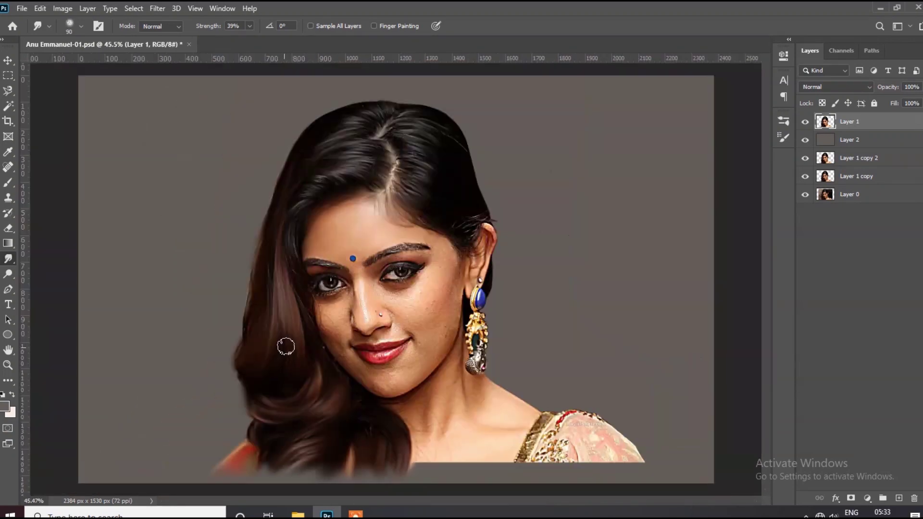
scroll(437, 220, "down", 1)
Smooth the speckled skin under the right eye
scroll(437, 220, "up", 5)
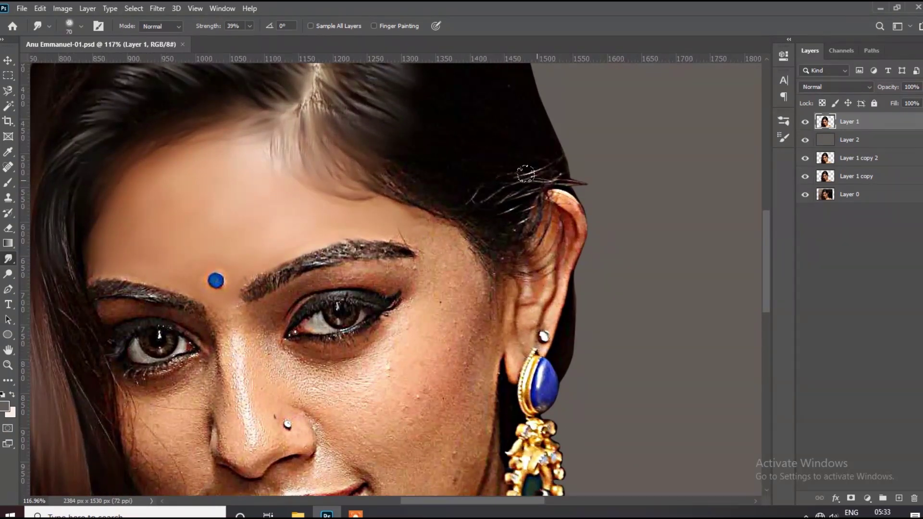
key("bracketleft")
scroll(460, 334, "down", 3)
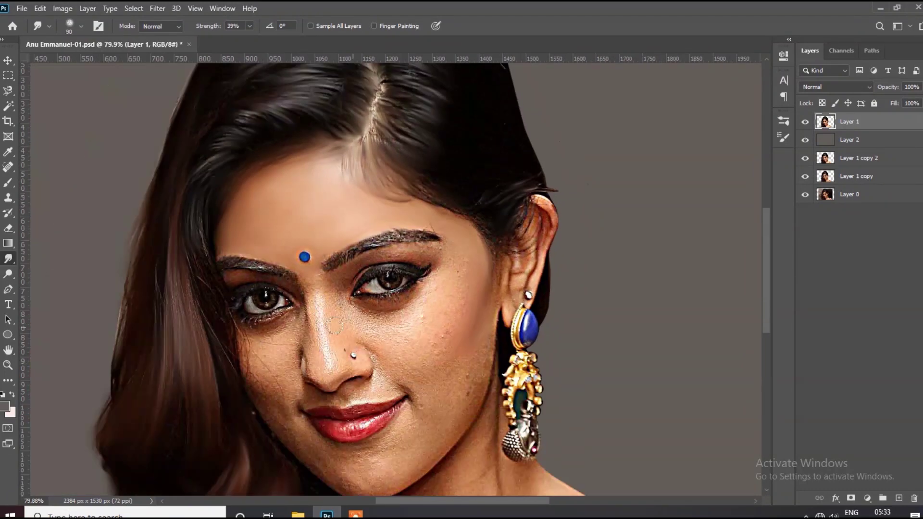
scroll(266, 256, "up", 5)
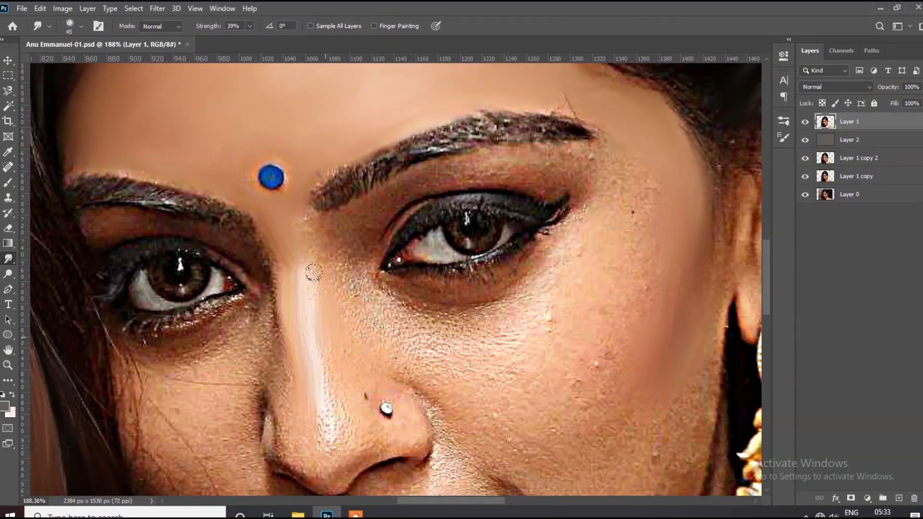
left_click_drag(416, 325, 497, 305)
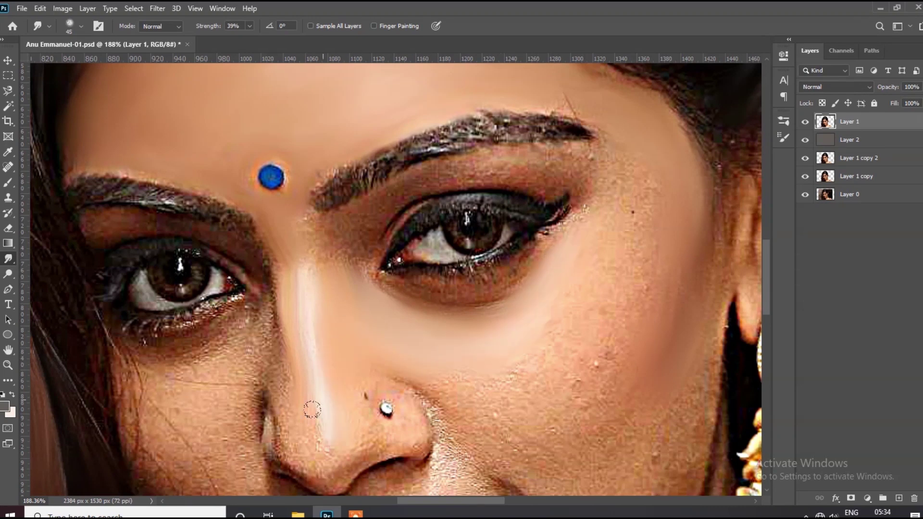
Smooth the skin below the left eye with a larger brush
scroll(271, 269, "down", 3)
scroll(289, 269, "up", 2)
key("bracketright")
scroll(425, 264, "up", 2)
key("bracketright")
key("bracketright")
left_click_drag(426, 264, 269, 304)
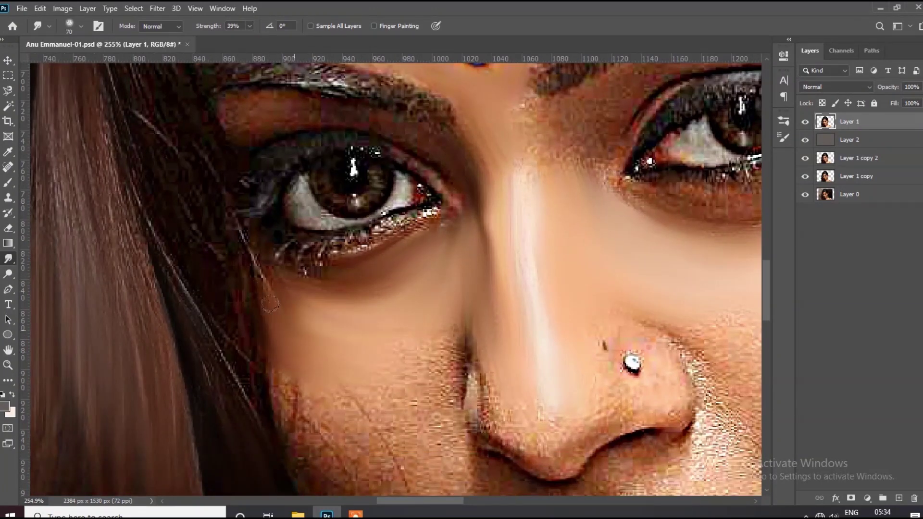
Smooth the chin skin below the lips in one broad stroke
scroll(226, 336, "down", 3)
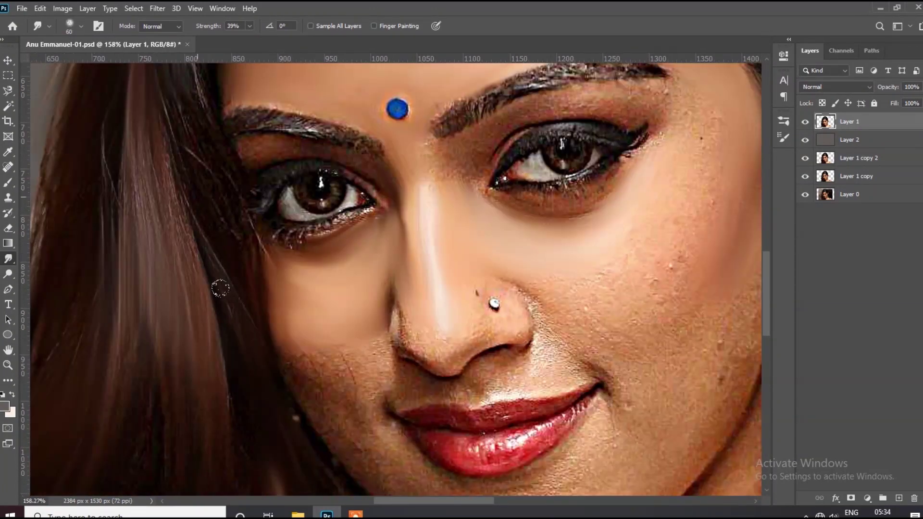
scroll(241, 308, "up", 3)
key("bracketright")
key("bracketright")
scroll(336, 312, "down", 1)
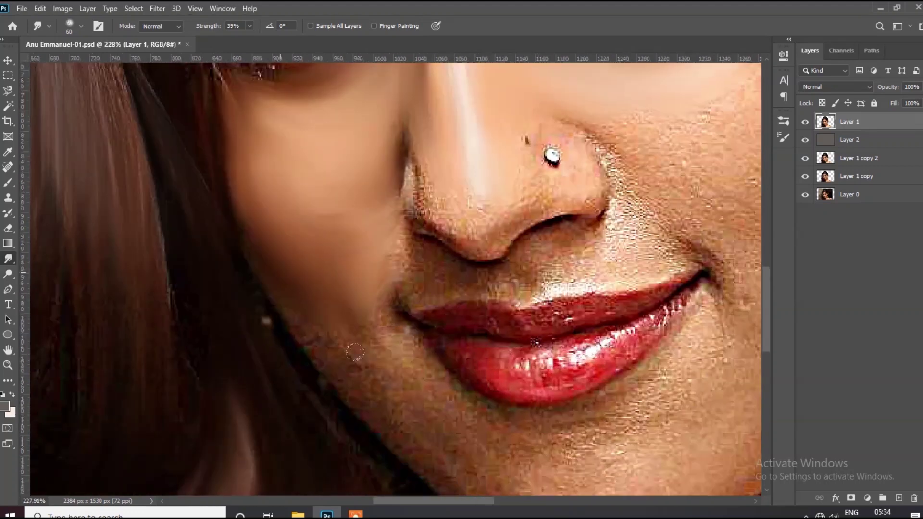
scroll(408, 346, "down", 2)
scroll(423, 356, "up", 2)
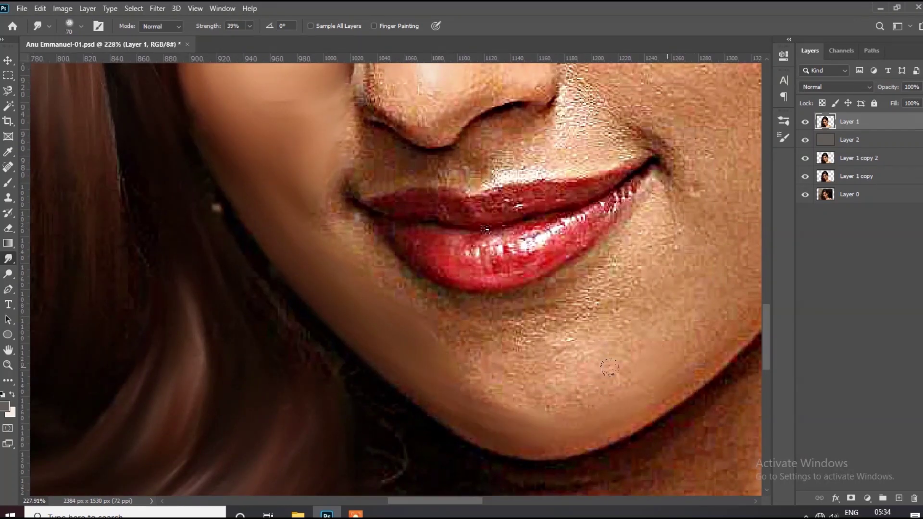
mouse_move(538, 342)
left_mouse_down()
mouse_move(626, 317)
mouse_move(476, 332)
mouse_move(345, 233)
left_mouse_up()
Smooth the skin beside the nostril
key("bracketleft")
key("bracketleft")
scroll(433, 347, "down", 3)
key("bracketright")
key("bracketright")
scroll(467, 316, "up", 3)
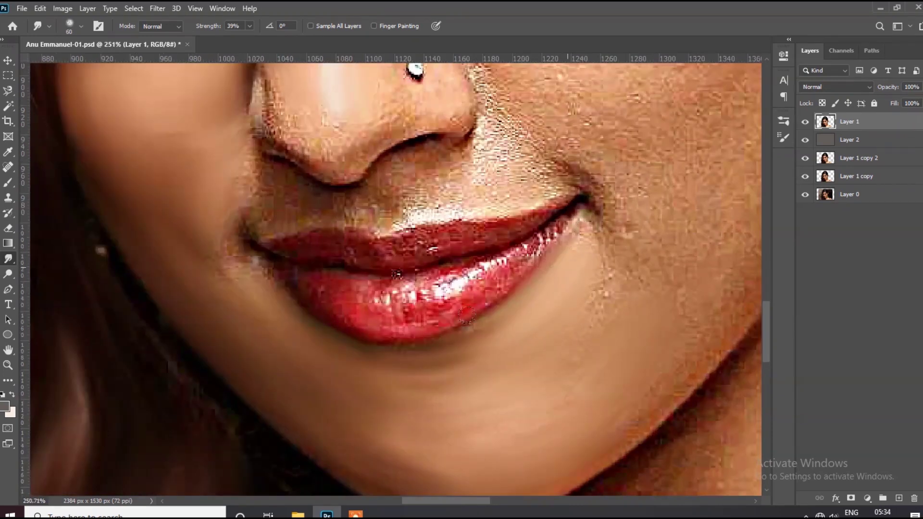
scroll(335, 325, "up", 2)
key("bracketleft")
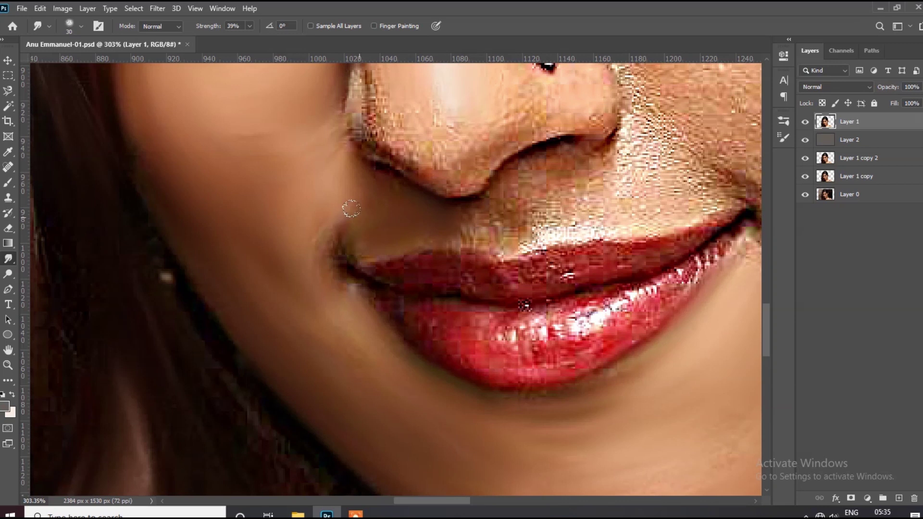
left_click_drag(532, 165, 591, 176)
key("bracketright")
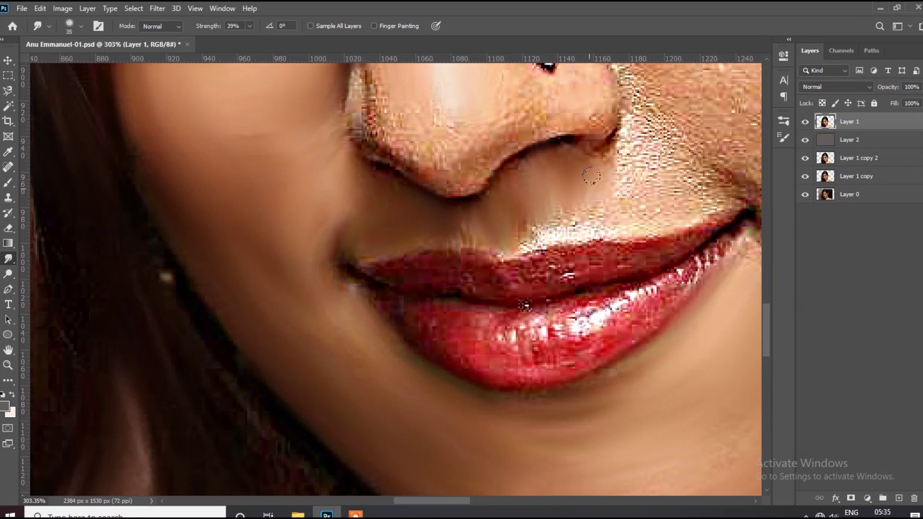
left_click_drag(566, 216, 634, 133)
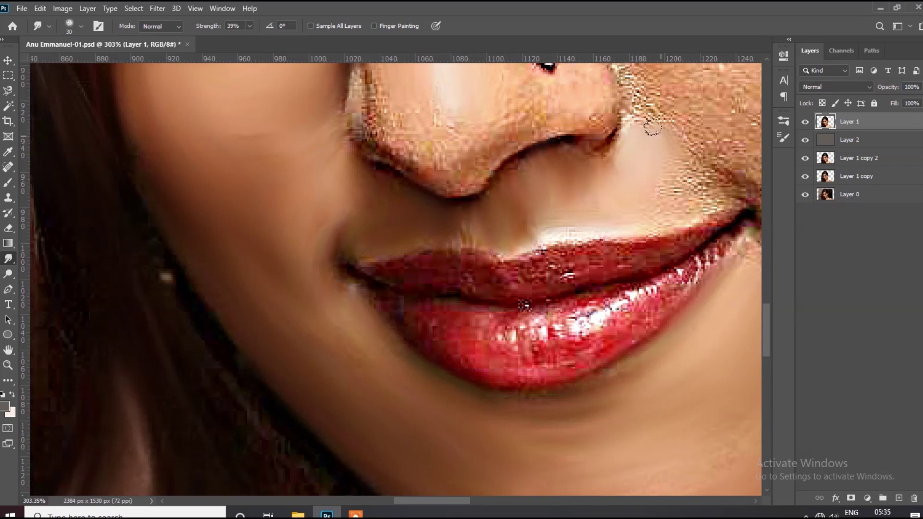
Raise the Smudge tool strength to 43%
scroll(585, 231, "up", 2)
key("bracketleft")
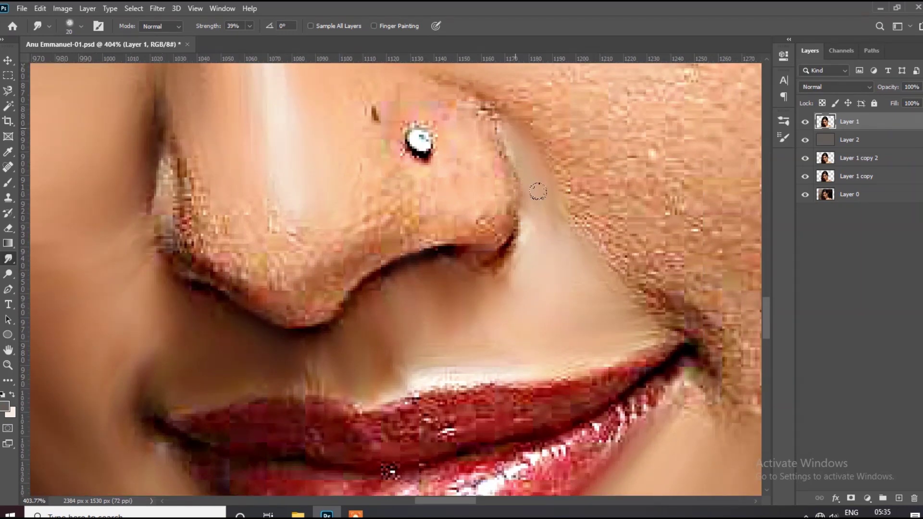
key("bracketright")
key("bracketright")
key("bracketright")
scroll(657, 247, "down", 2)
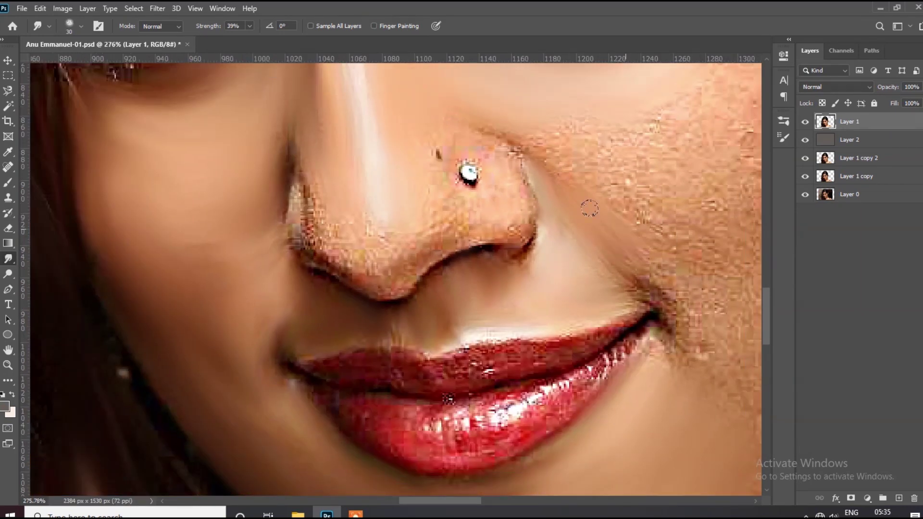
scroll(601, 144, "up", 1)
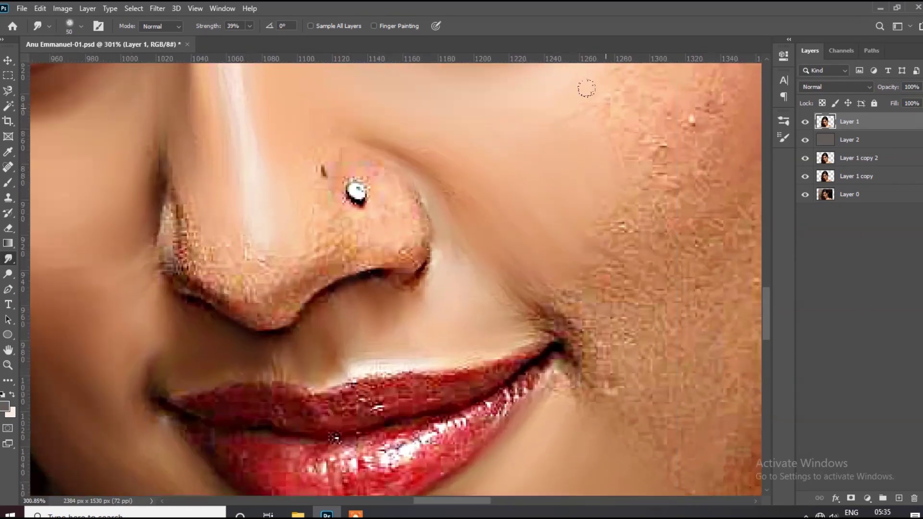
left_click_drag(253, 41, 255, 41)
With a smaller brush, smudge the lower-lid lashes into smooth strokes
scroll(625, 141, "down", 2)
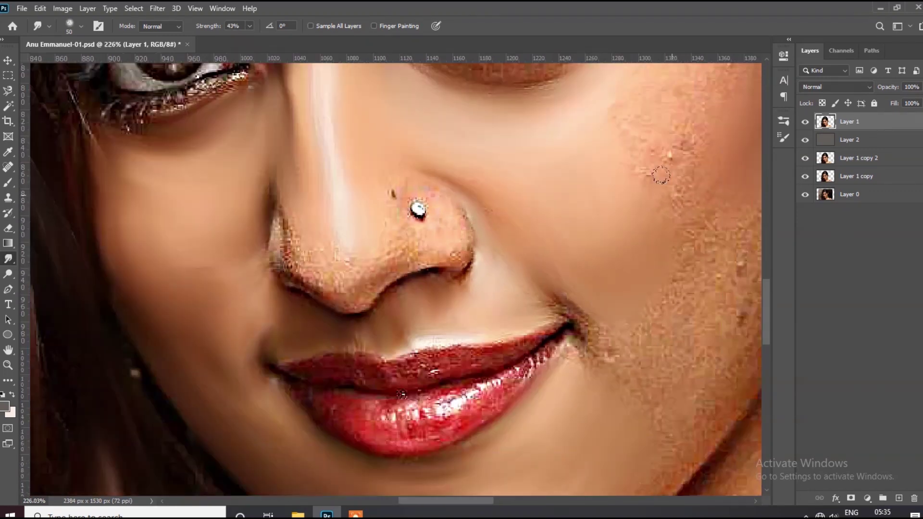
key("bracketleft")
key("bracketleft")
scroll(481, 231, "down", 1)
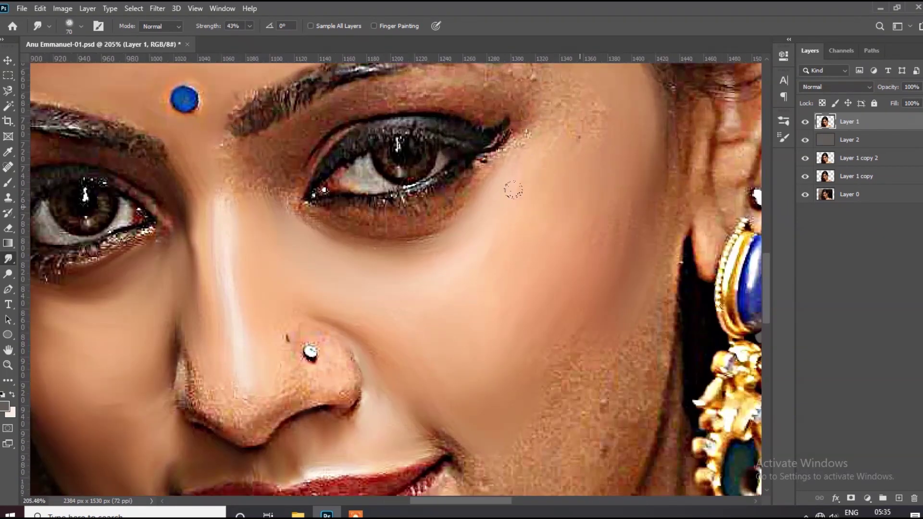
scroll(511, 187, "up", 2)
scroll(552, 107, "up", 2)
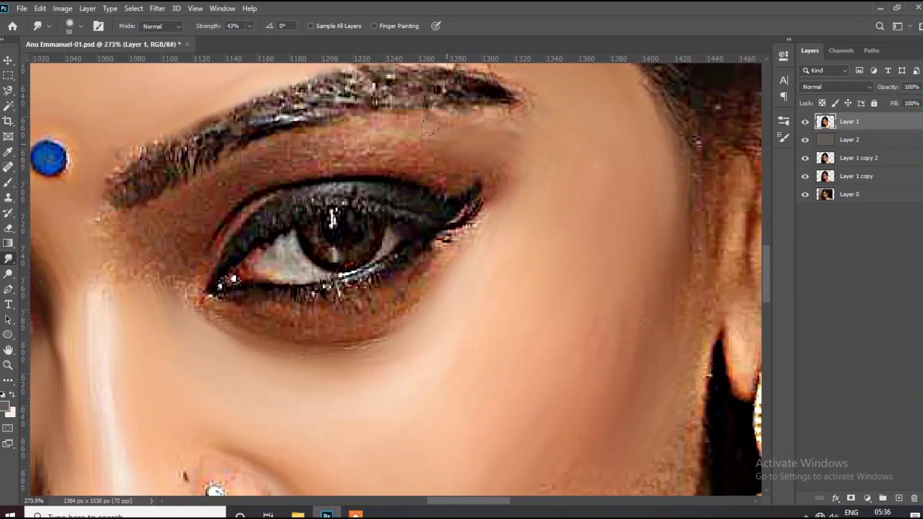
scroll(552, 96, "up", 2)
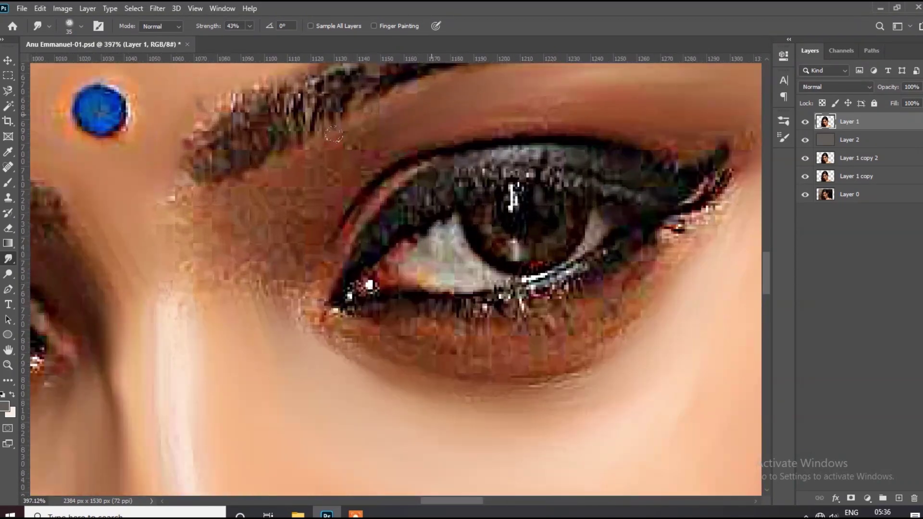
scroll(48, 72, "down", 2)
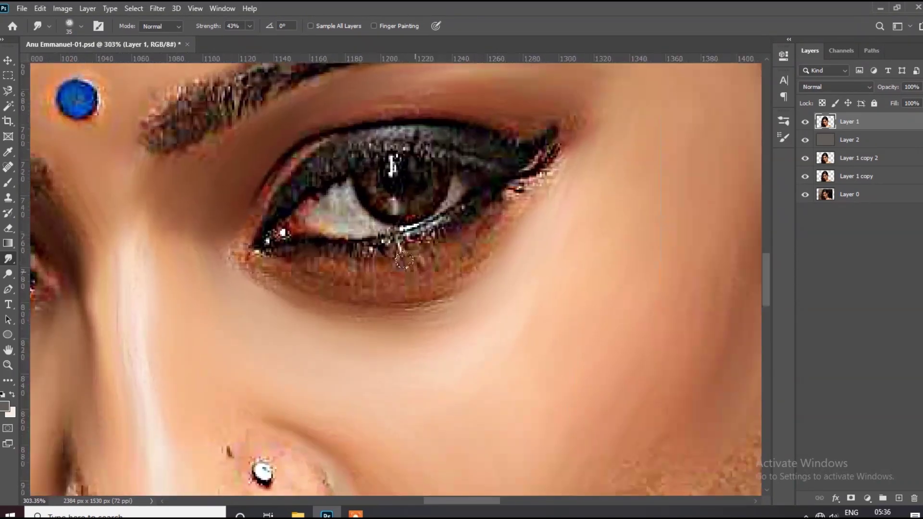
scroll(402, 233, "up", 2)
key("bracketleft")
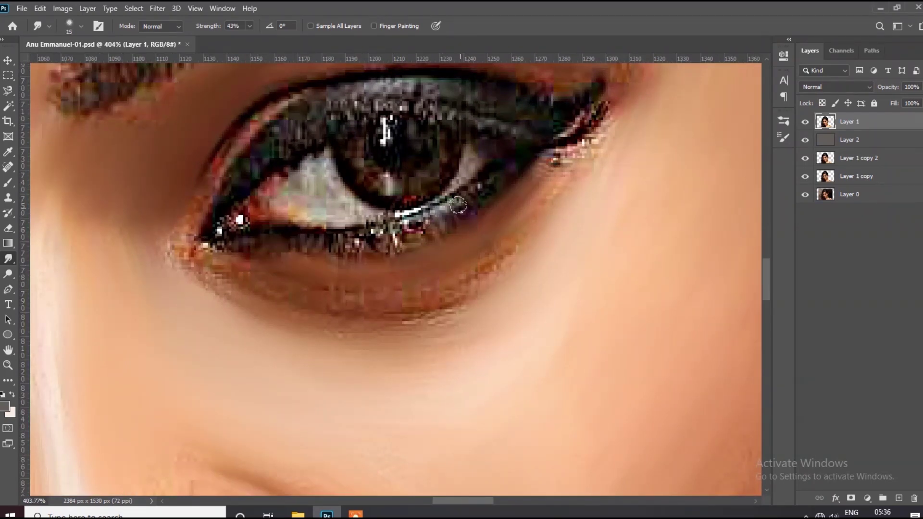
left_click_drag(366, 241, 277, 245)
mouse_move(187, 267)
left_mouse_down()
mouse_move(398, 284)
mouse_move(591, 140)
left_mouse_up()
Smooth the upper eyelid, including the lid above the iris, with a slightly larger brush
scroll(532, 159, "up", 1)
left_click_drag(362, 101, 265, 255)
scroll(265, 255, "down", 2)
scroll(595, 138, "up", 2)
key("bracketright")
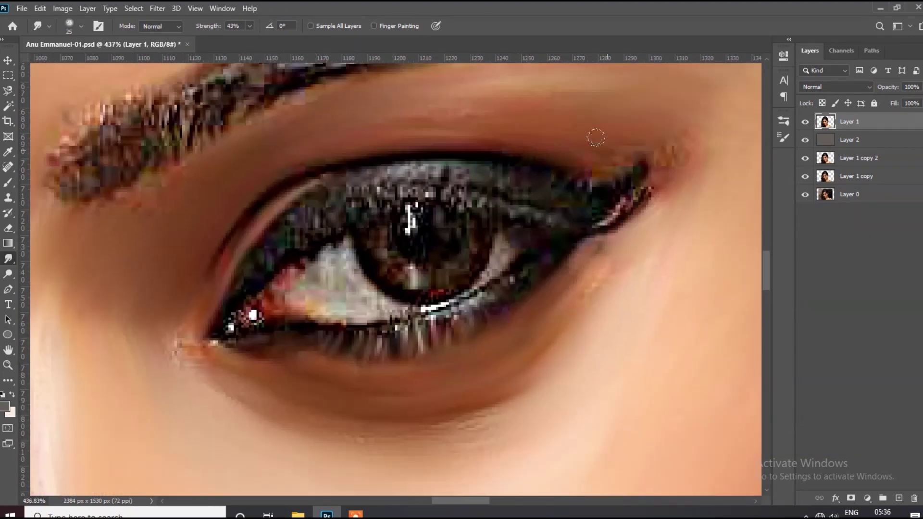
left_click_drag(595, 200, 409, 161)
Blend the outer eye corner, eyeliner tail and the lid left of the iris
scroll(409, 161, "down", 3)
key("bracketleft")
key("bracketleft")
scroll(500, 178, "up", 3)
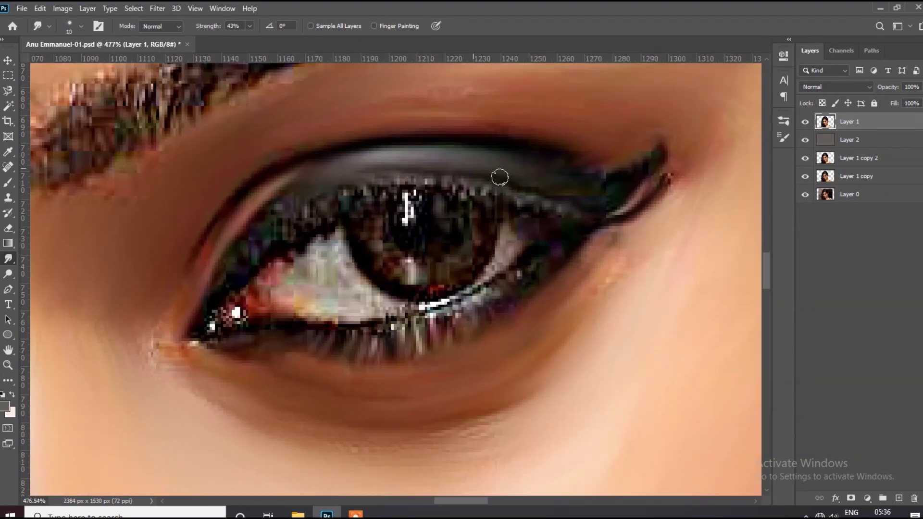
left_click_drag(646, 185, 549, 220)
key("bracketright")
left_click_drag(352, 167, 269, 212)
Smooth the eye white, its pinkish inner edge and the lower-lid edge
scroll(269, 212, "down", 3)
scroll(308, 255, "up", 3)
key("bracketleft")
left_click_drag(308, 255, 358, 291)
left_click_drag(271, 273, 260, 291)
key("bracketleft")
key("bracketleft")
key("bracketleft")
left_click_drag(225, 336, 327, 328)
Blend the lower-lid white streak, specks above the iris, noisy iris texture and bright lashes
key("bracketright")
key("bracketright")
left_click_drag(380, 313, 483, 279)
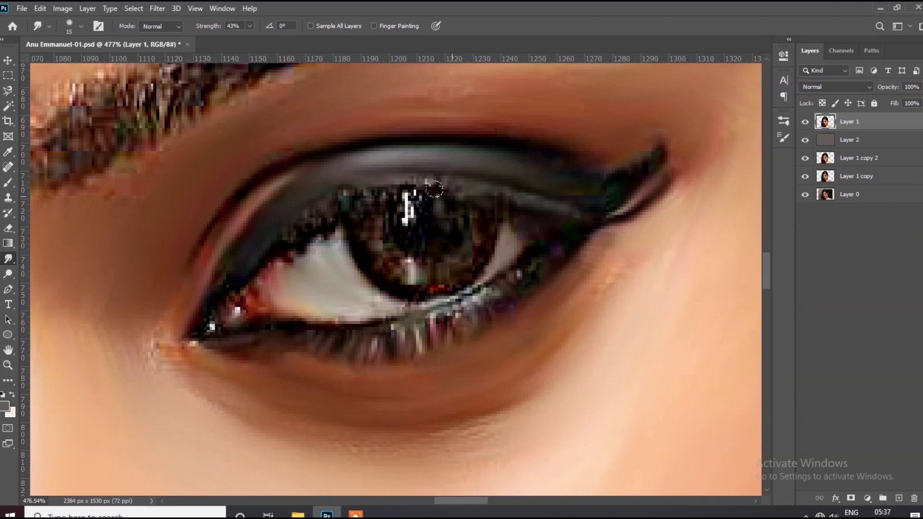
left_click_drag(434, 190, 342, 199)
mouse_move(471, 218)
left_mouse_down()
mouse_move(385, 243)
mouse_move(446, 202)
left_mouse_up()
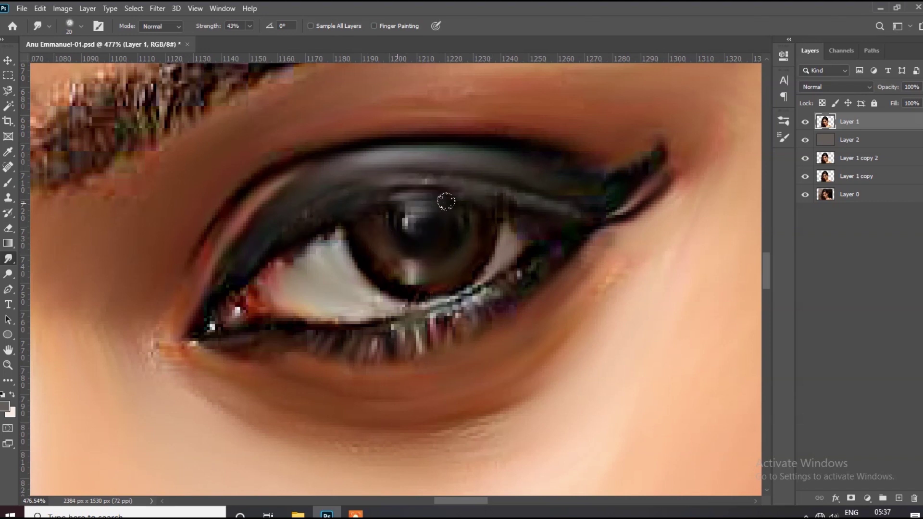
left_click_drag(489, 302, 452, 301)
Turn the lower lashes into smooth brown strokes and smooth the eye white left of the iris
key("bracketleft")
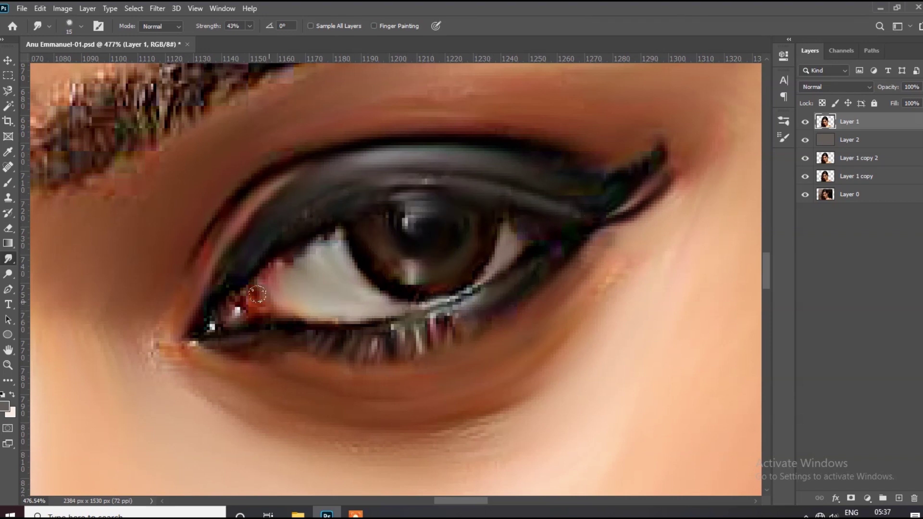
scroll(257, 294, "down", 3)
key("bracketright")
scroll(313, 230, "up", 2)
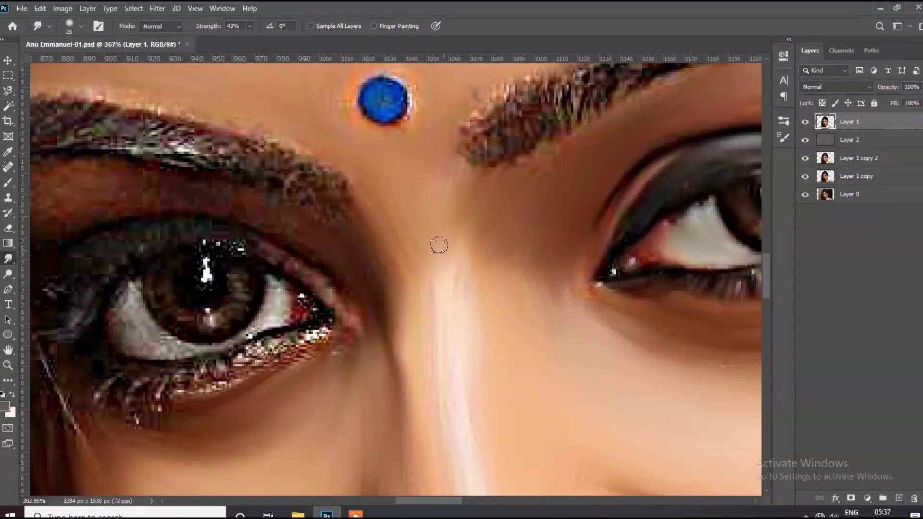
scroll(438, 246, "down", 3)
key("bracketleft")
scroll(433, 289, "up", 2)
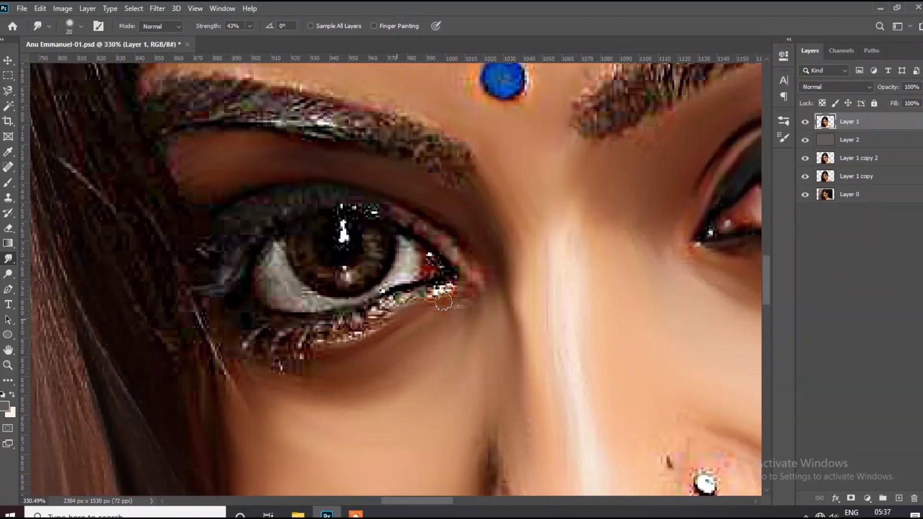
mouse_move(444, 302)
left_mouse_down()
mouse_move(255, 351)
mouse_move(431, 292)
mouse_move(396, 212)
left_mouse_up()
left_click_drag(268, 274, 303, 303)
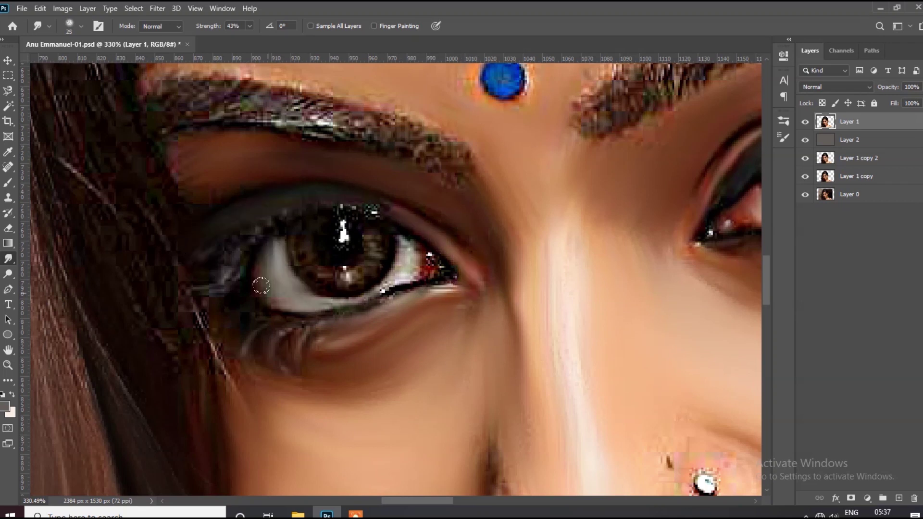
Enlarge the smudge brush and zoom out from the eyes
key("bracketleft")
key("bracketright")
key("bracketright")
key("bracketright")
scroll(120, 178, "down", 2)
scroll(145, 193, "down", 2)
key("bracketright")
key("bracketright")
key("bracketright")
scroll(161, 180, "down", 3)
scroll(144, 233, "down", 1)
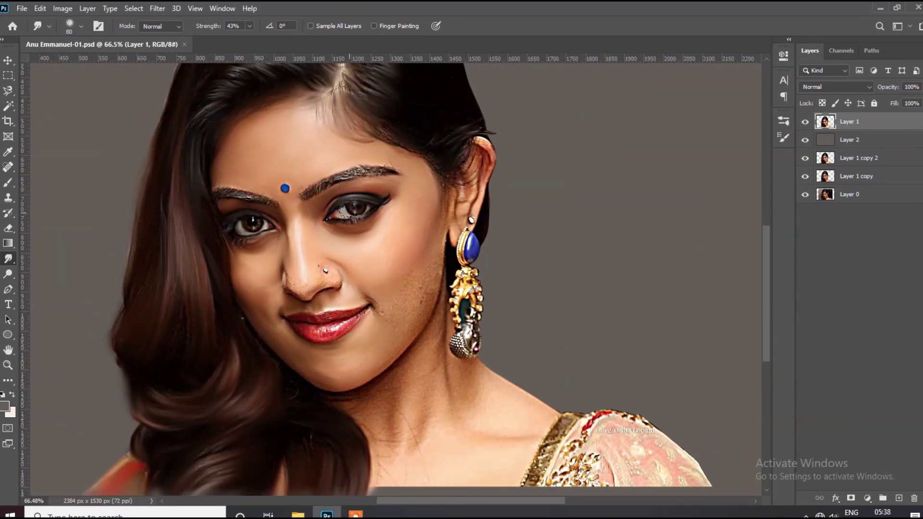
With a smaller brush, smudge the speckled, pixelated skin along the nostril's lower and side edges
key("bracketleft")
key("bracketleft")
scroll(350, 214, "up", 2)
scroll(288, 240, "up", 3)
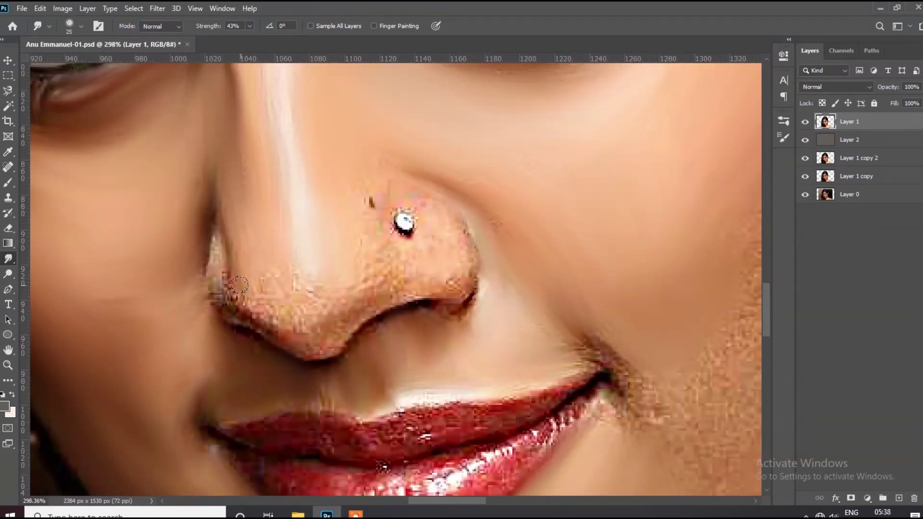
left_click_drag(232, 298, 289, 291)
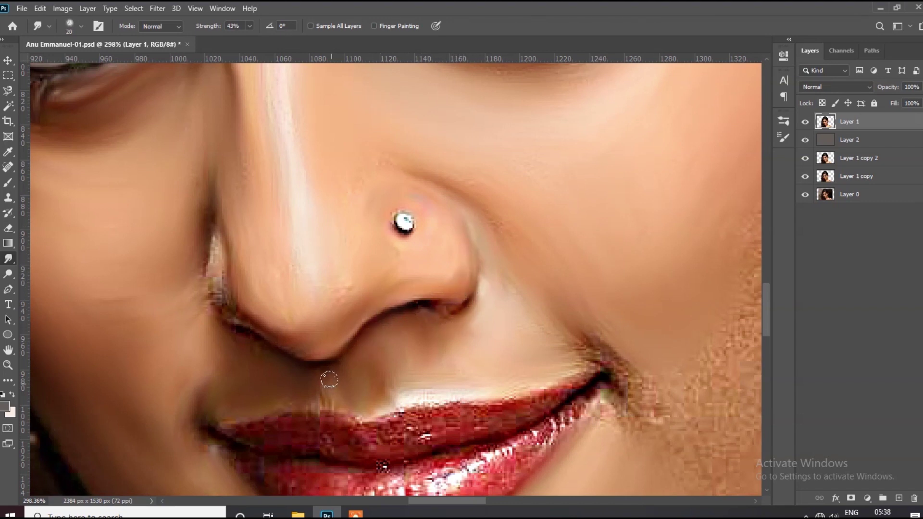
scroll(217, 303, "up", 2)
left_click_drag(217, 275, 223, 237)
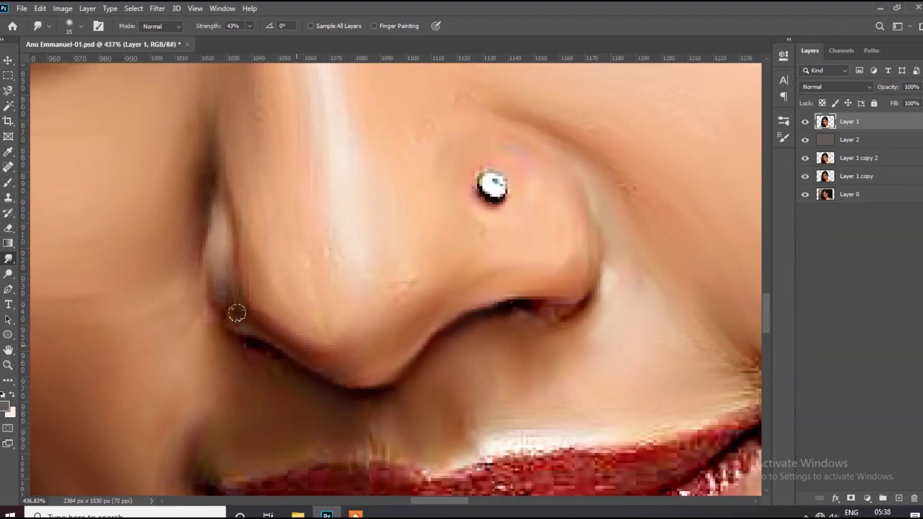
scroll(291, 292, "down", 5)
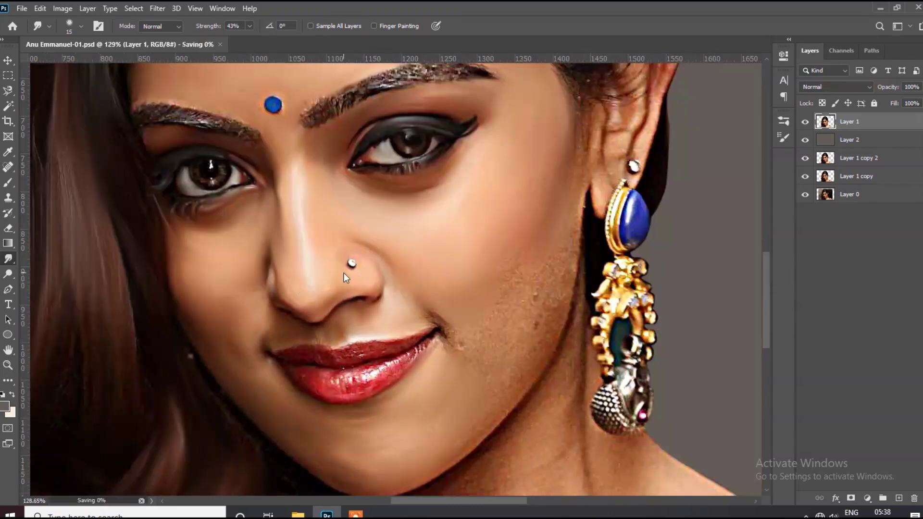
scroll(495, 336, "up", 1)
Smooth the speckled skin near the mouth corner
scroll(495, 336, "up", 1)
scroll(411, 350, "up", 1)
left_click_drag(411, 350, 503, 385)
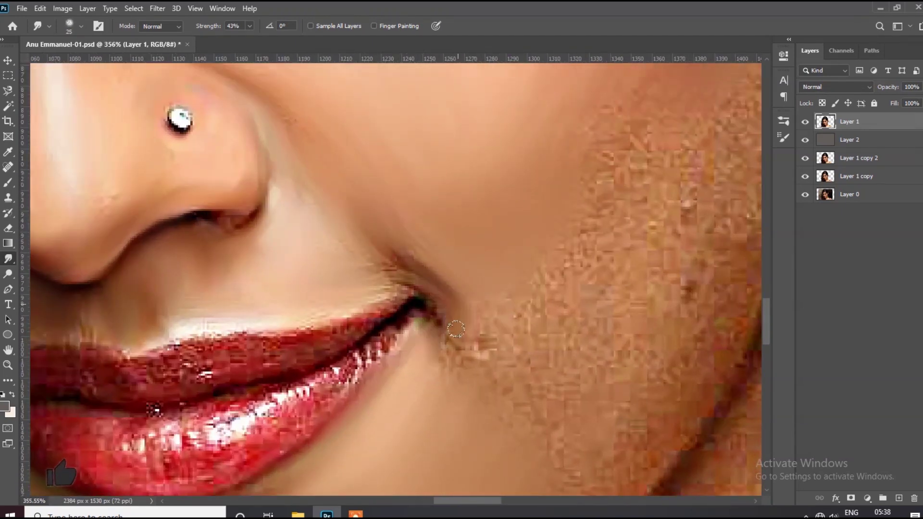
scroll(551, 308, "down", 2)
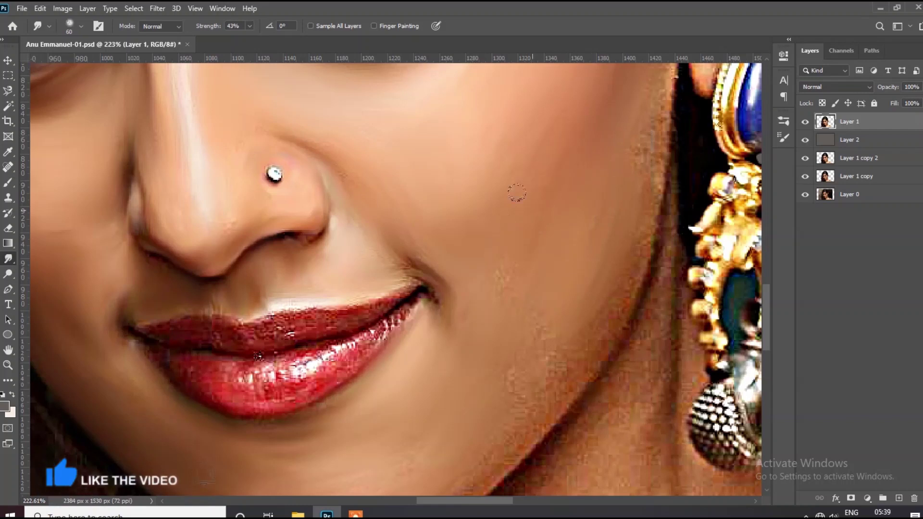
scroll(551, 308, "down", 1)
scroll(575, 173, "up", 1)
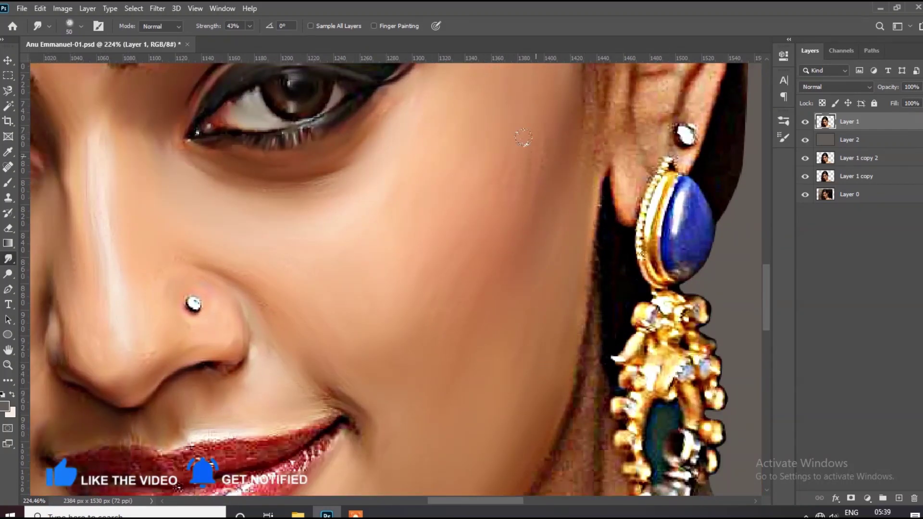
scroll(524, 138, "down", 1)
scroll(522, 170, "up", 1)
scroll(538, 105, "down", 1)
scroll(523, 99, "down", 2)
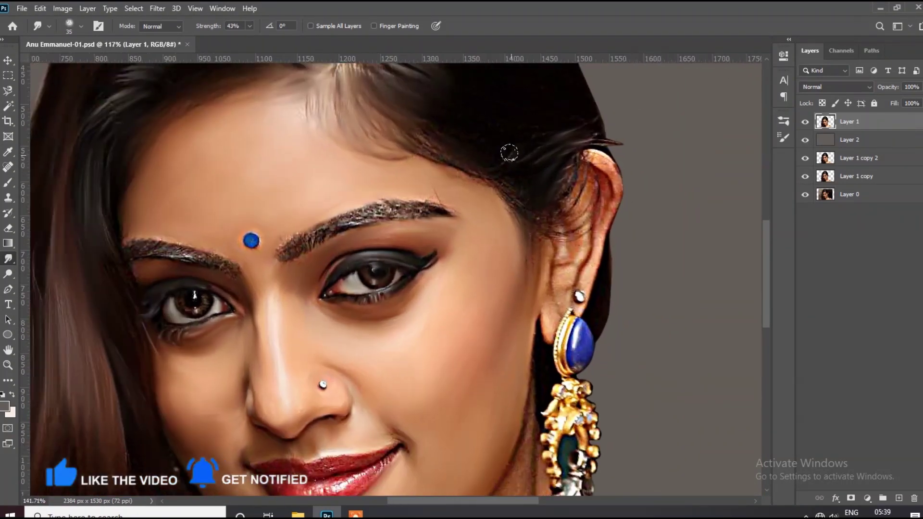
scroll(532, 280, "up", 3)
scroll(327, 122, "down", 2)
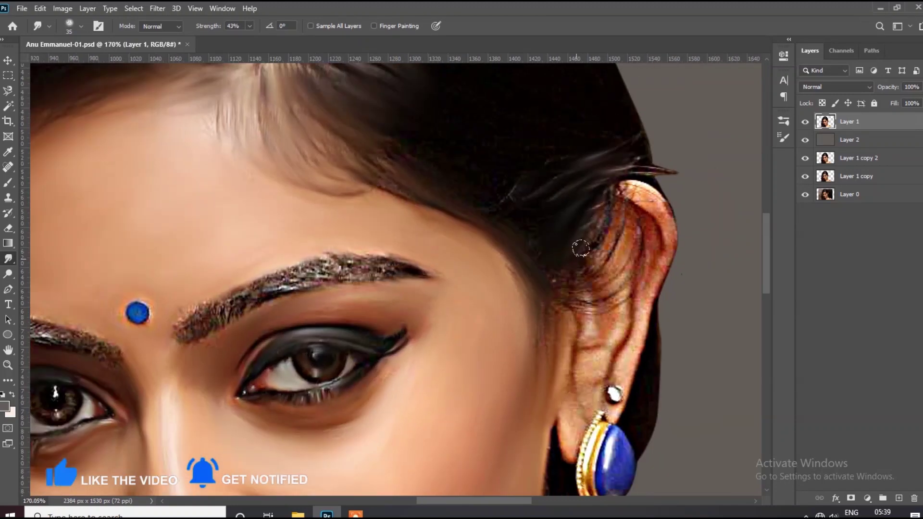
scroll(591, 235, "up", 3)
Smooth the upper ear skin and soften the red-brown crease in the ear
mouse_move(620, 207)
left_mouse_down()
mouse_move(673, 250)
mouse_move(573, 296)
mouse_move(585, 287)
left_mouse_up()
key("bracketleft")
scroll(534, 339, "down", 2)
scroll(562, 321, "up", 3)
left_click_drag(525, 342, 539, 373)
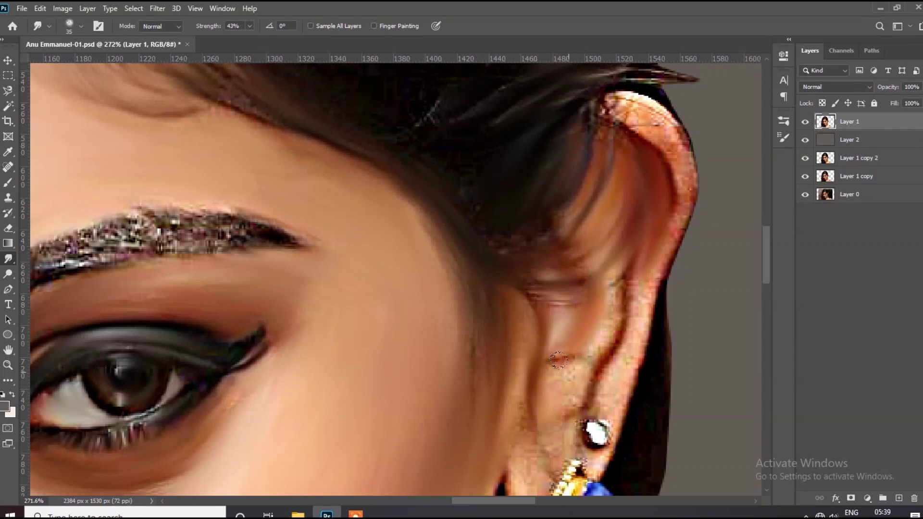
scroll(553, 380, "down", 2)
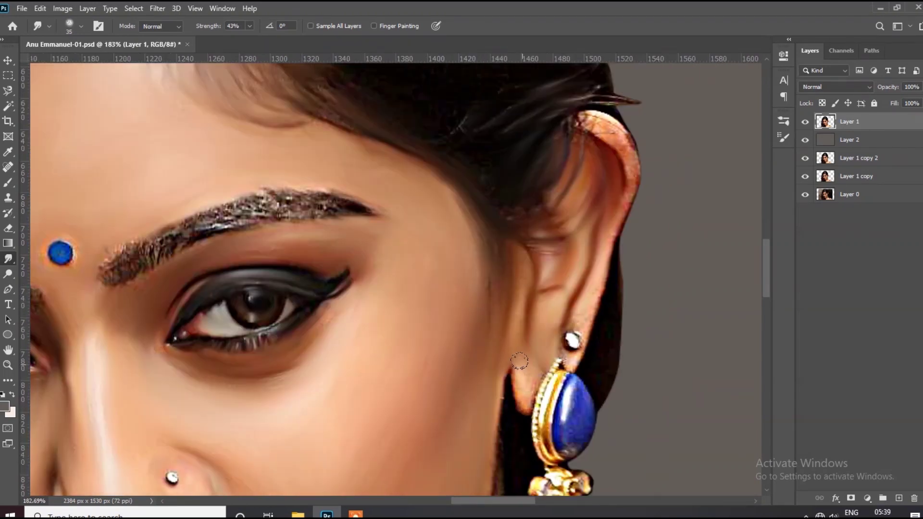
scroll(519, 361, "down", 4)
scroll(575, 373, "up", 5)
Smooth the red edge along the ear rim
left_click_drag(533, 339, 588, 178)
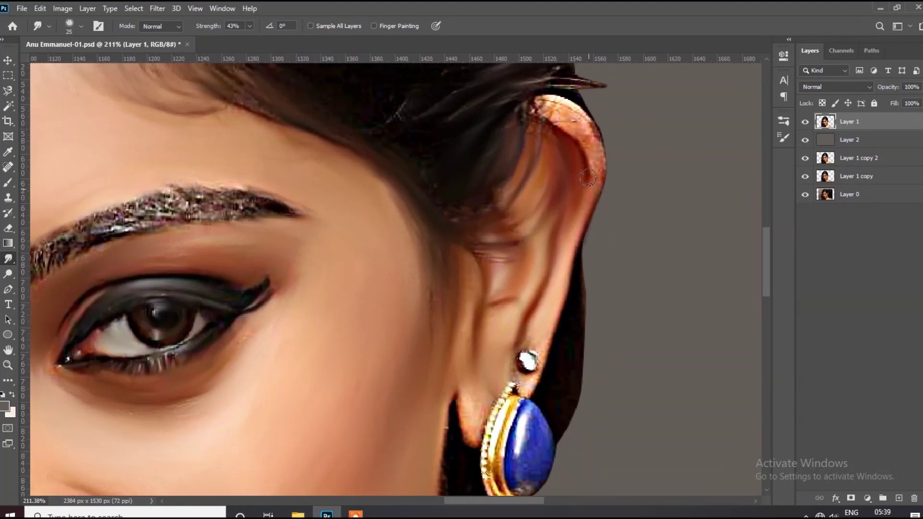
key("bracketright")
mouse_move(584, 146)
left_mouse_down()
mouse_move(552, 110)
mouse_move(593, 197)
left_mouse_up()
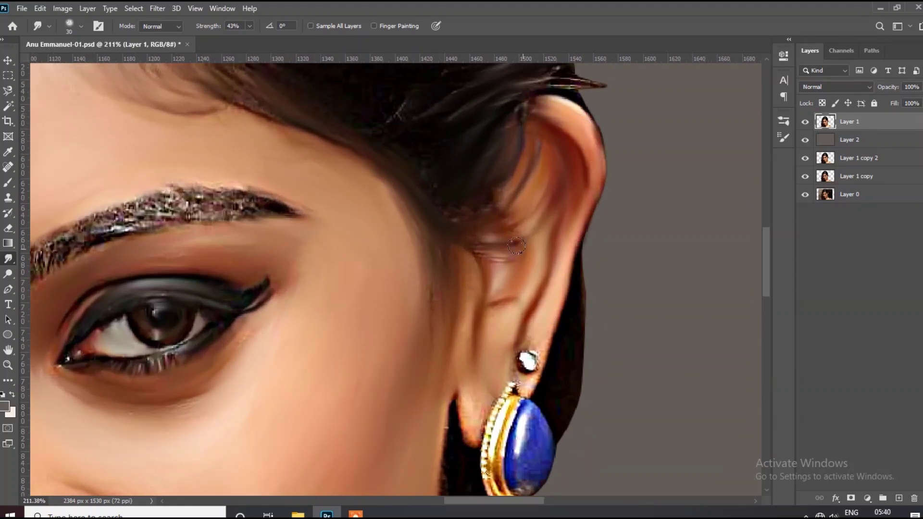
scroll(475, 288, "down", 5)
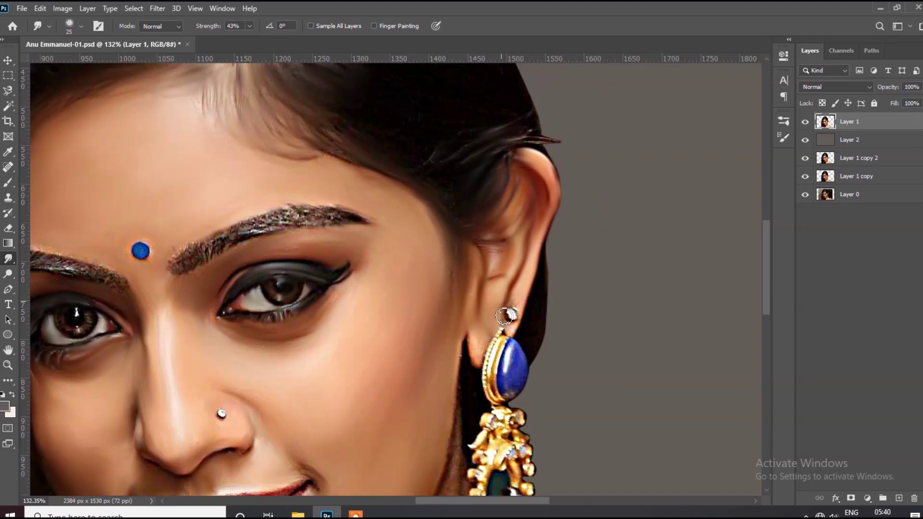
scroll(510, 317, "up", 5)
scroll(508, 327, "up", 2)
Enlarge the smudge brush for broad strokes and move the view down toward the neck
key("bracketright")
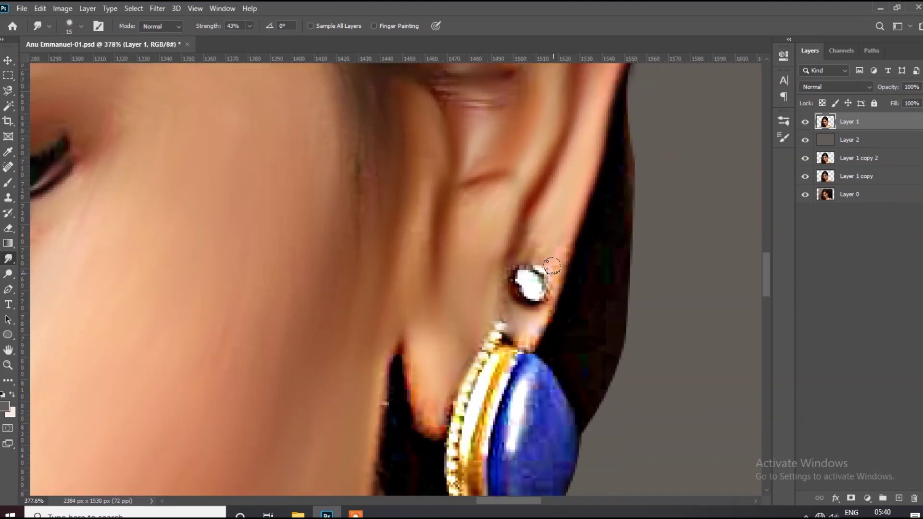
scroll(568, 235, "down", 2)
scroll(441, 375, "down", 1)
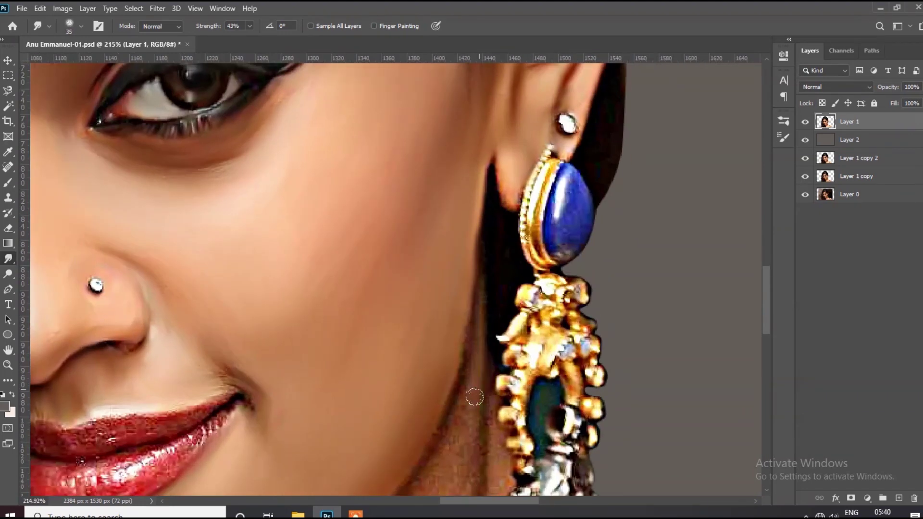
scroll(476, 365, "down", 2)
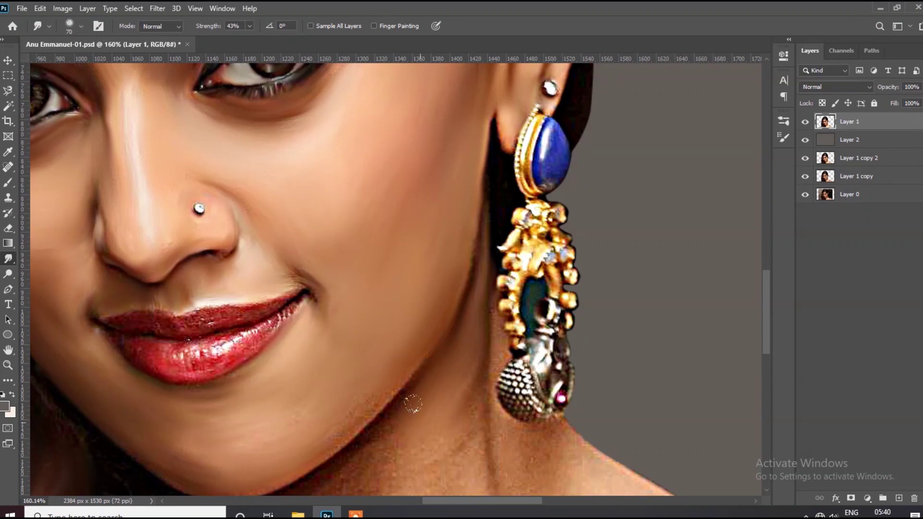
scroll(457, 288, "down", 1)
key("bracketright")
key("bracketright")
key("bracketright")
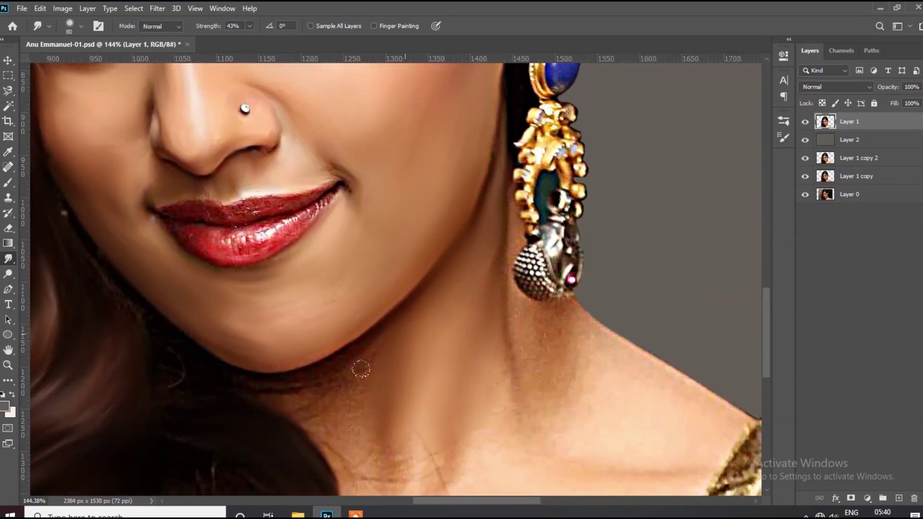
scroll(361, 369, "up", 1)
scroll(384, 360, "up", 1)
scroll(433, 352, "up", 1)
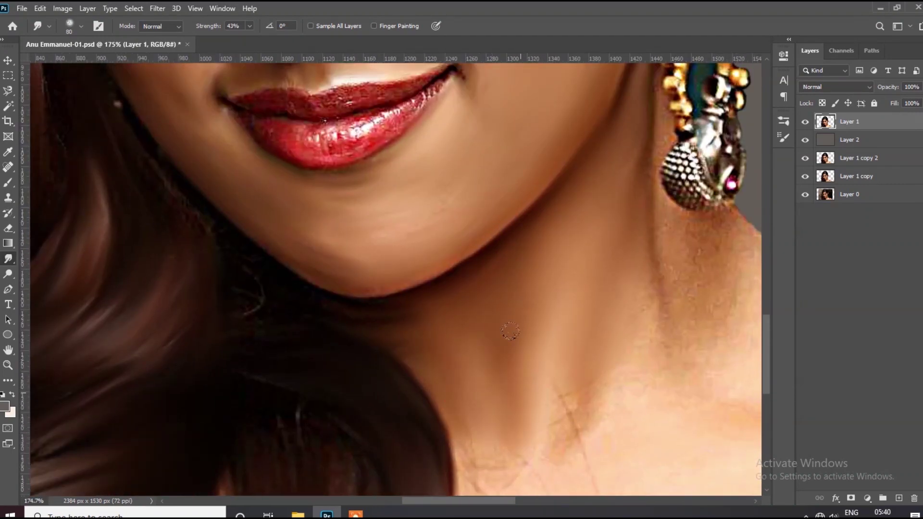
scroll(511, 331, "down", 1)
scroll(423, 268, "down", 3)
key("bracketright")
key("bracketright")
key("bracketright")
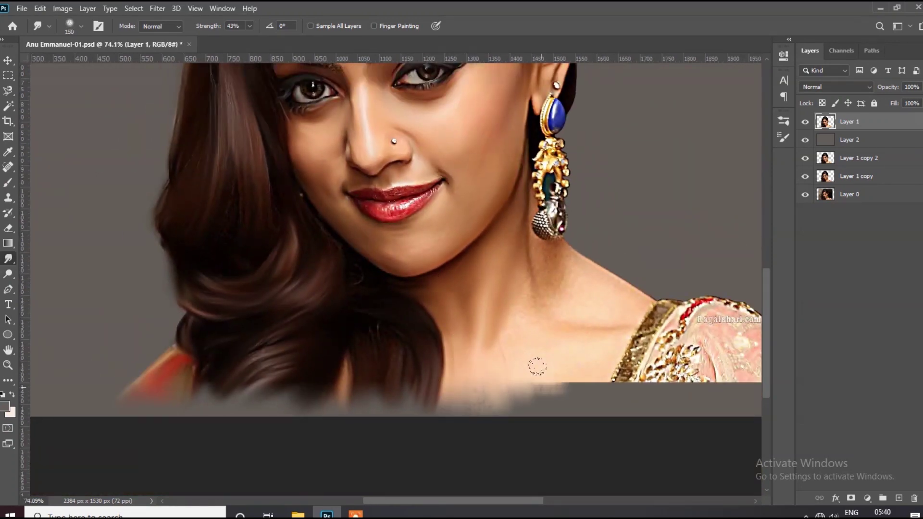
key("bracketleft")
key("bracketleft")
scroll(488, 332, "up", 2)
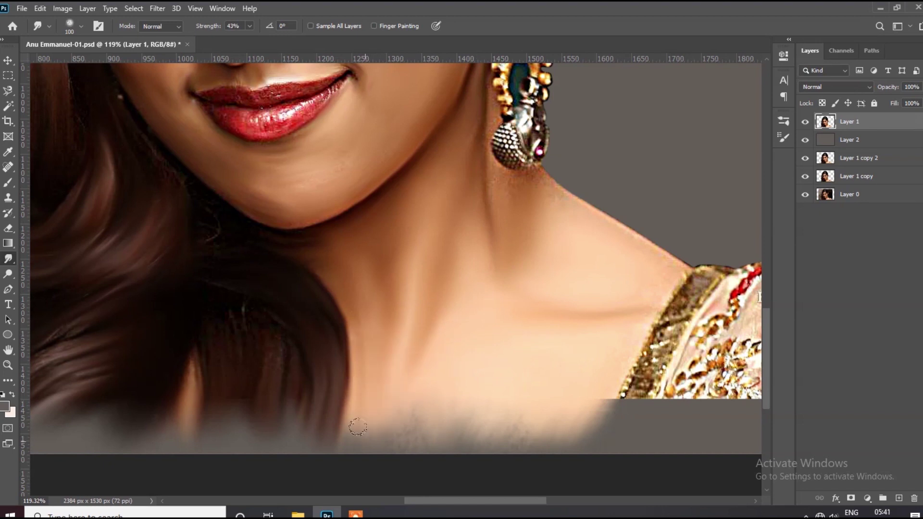
scroll(325, 404, "down", 1)
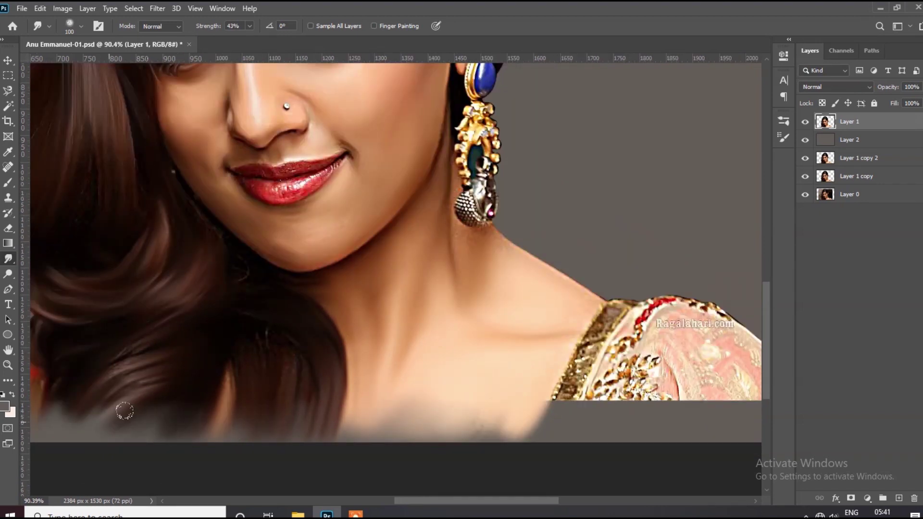
scroll(124, 412, "down", 1)
Smudge the neck skin below the earring smooth
scroll(286, 419, "down", 1)
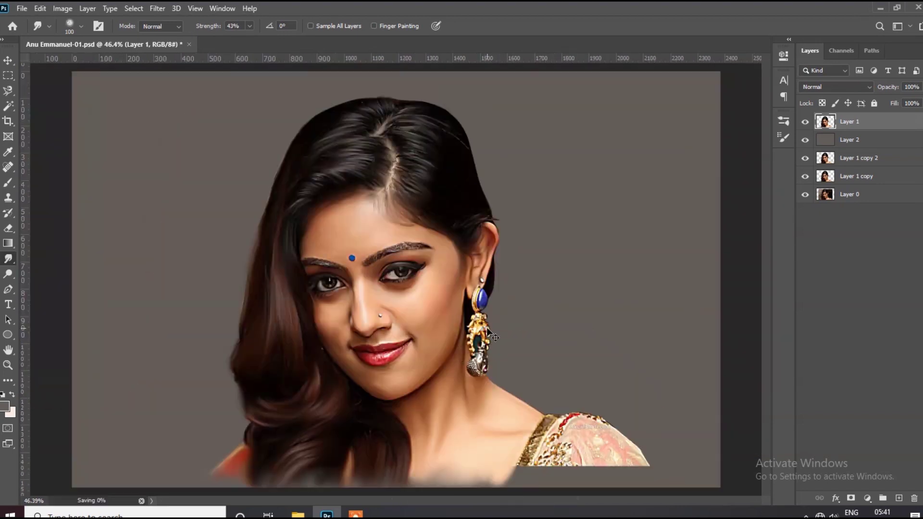
scroll(503, 419, "up", 3)
scroll(388, 280, "up", 2)
left_click_drag(324, 239, 453, 289)
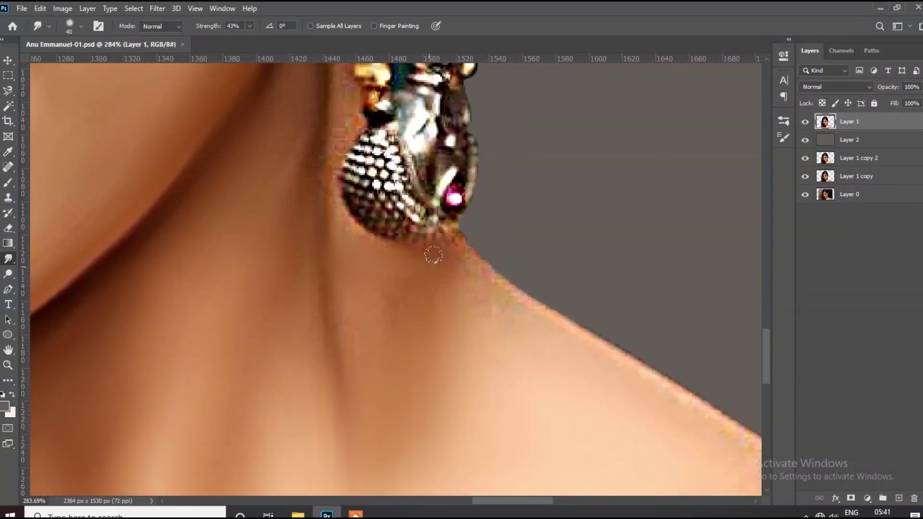
key("bracketright")
Blend the dress edge into the background with a larger brush
scroll(535, 351, "down", 1)
scroll(507, 322, "down", 1)
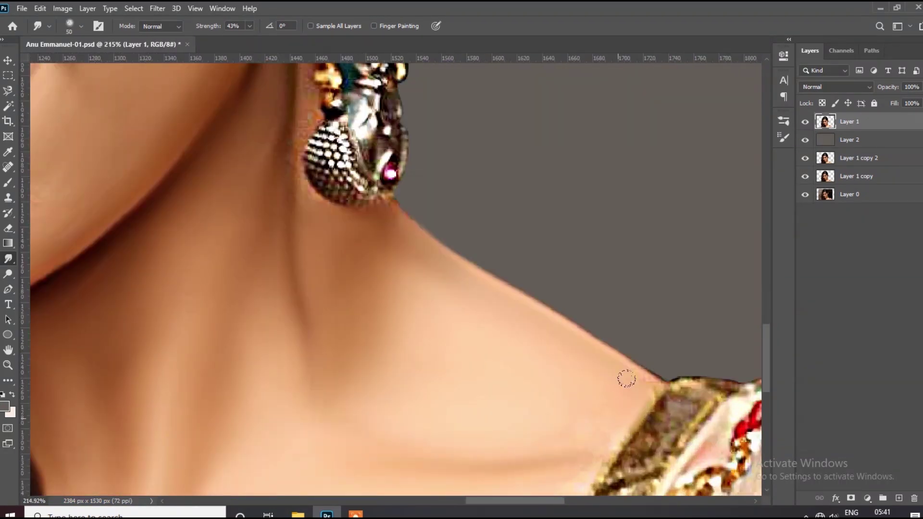
scroll(548, 439, "down", 1)
scroll(548, 440, "down", 1)
scroll(479, 276, "up", 4)
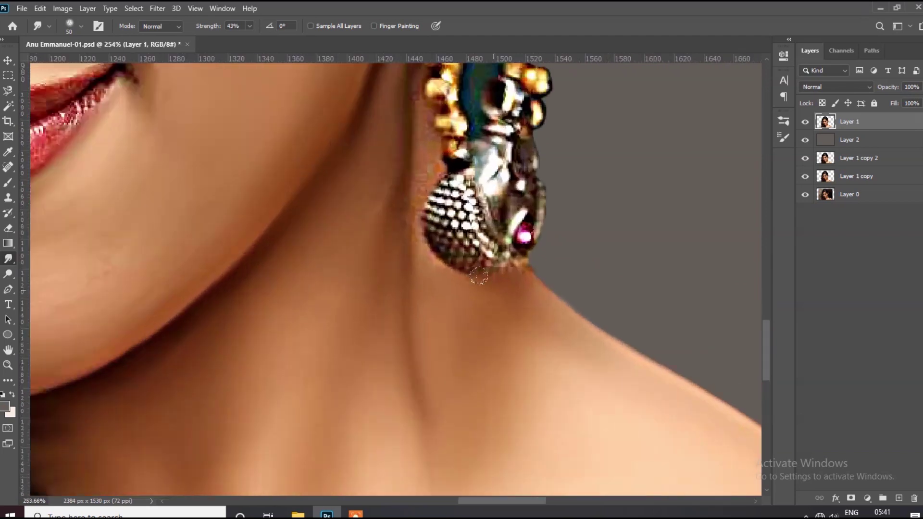
scroll(418, 177, "down", 1)
scroll(408, 217, "down", 1)
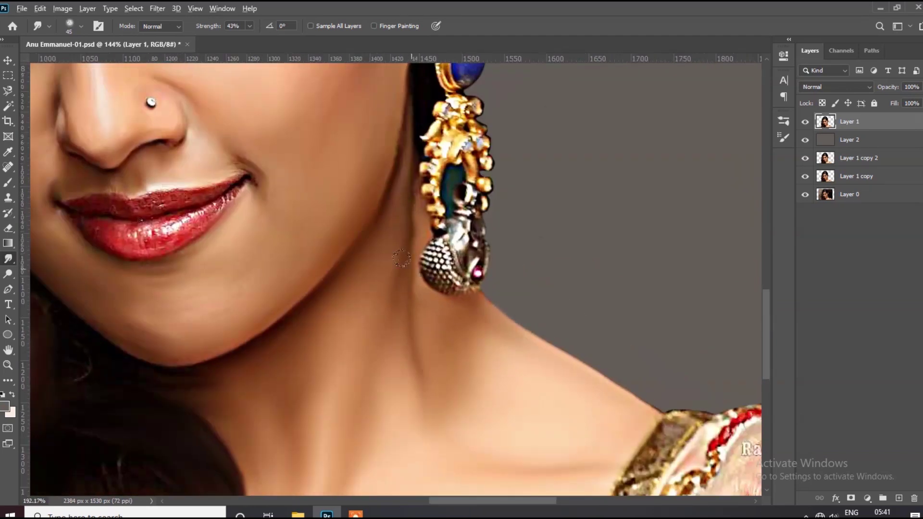
scroll(393, 293, "up", 3)
scroll(405, 98, "down", 1)
scroll(405, 98, "down", 2)
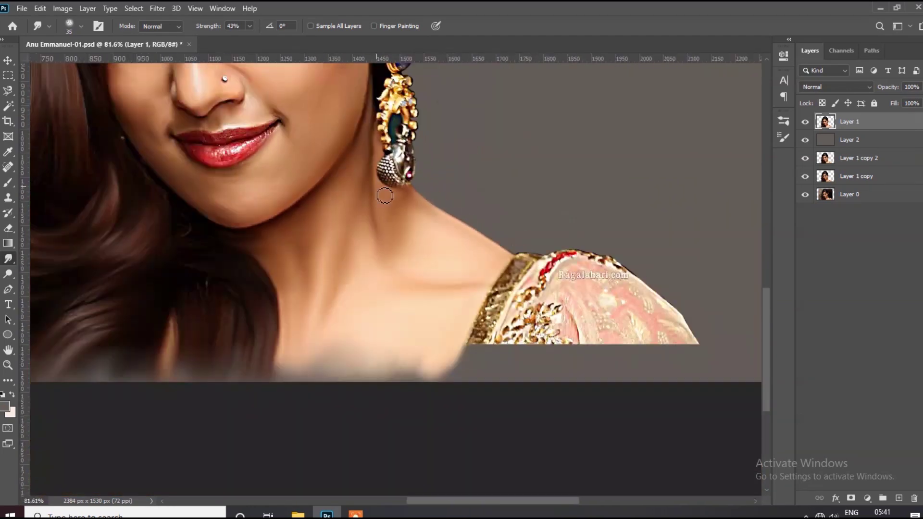
scroll(405, 99, "down", 1)
mouse_move(495, 318)
left_mouse_down()
mouse_move(467, 364)
mouse_move(602, 337)
mouse_move(657, 343)
left_mouse_up()
Smudge away the dress watermark and smooth the lower-right dress edge into the background
key("bracketright")
key("bracketright")
key("bracketright")
key("bracketleft")
key("bracketleft")
left_click_drag(580, 285, 557, 284)
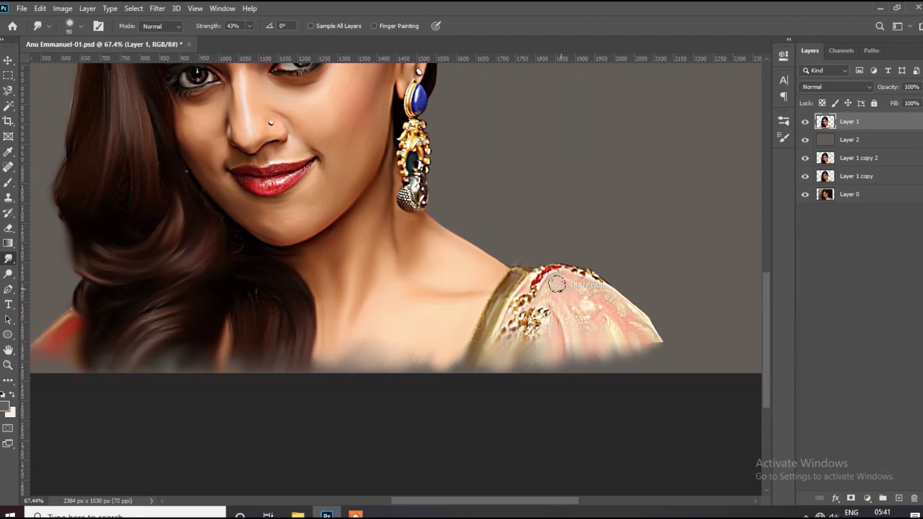
key("bracketright")
key("bracketright")
left_click_drag(637, 321, 666, 356)
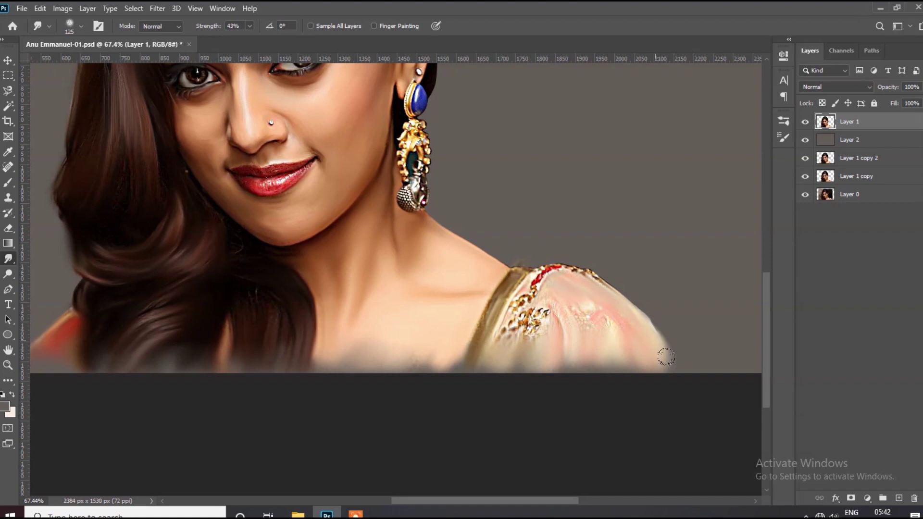
scroll(521, 266, "down", 3)
scroll(542, 268, "down", 2)
Widen the canvas on both sides with a crop, then save the file
scroll(542, 268, "down", 1)
key("c")
left_click_drag(598, 279, 621, 278)
key("Return")
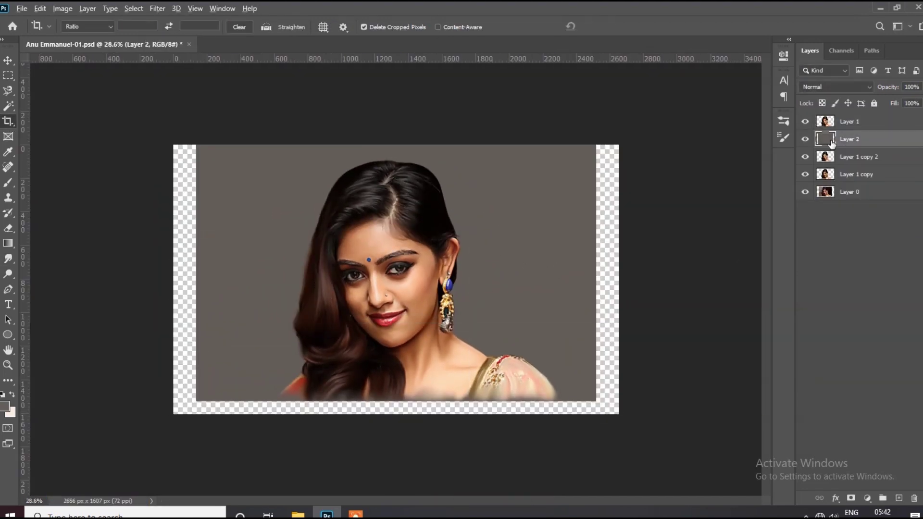
key("ctrl+s")
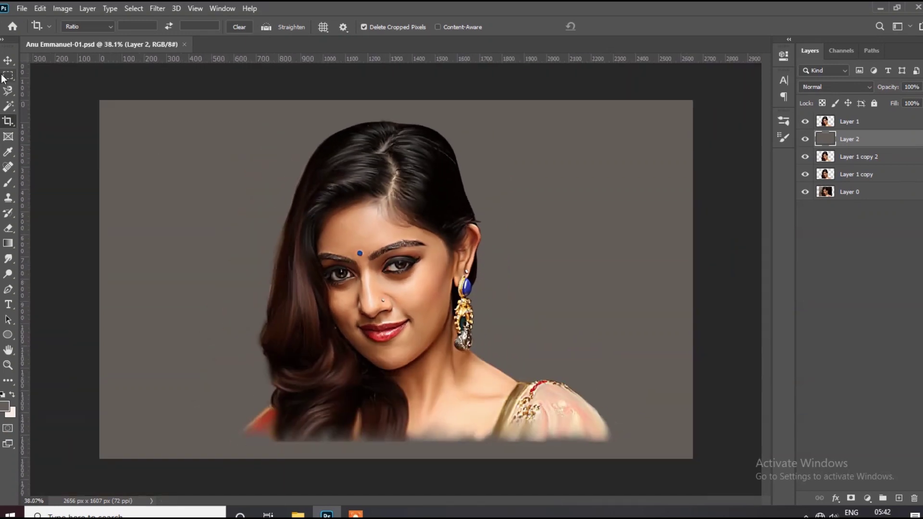
On the portrait layer, smudge the hair, chest, shoulder and dress bottom edges into the background
key("b")
key("alt+bracketright")
scroll(365, 200, "up", 3)
scroll(337, 288, "down", 1)
key("r")
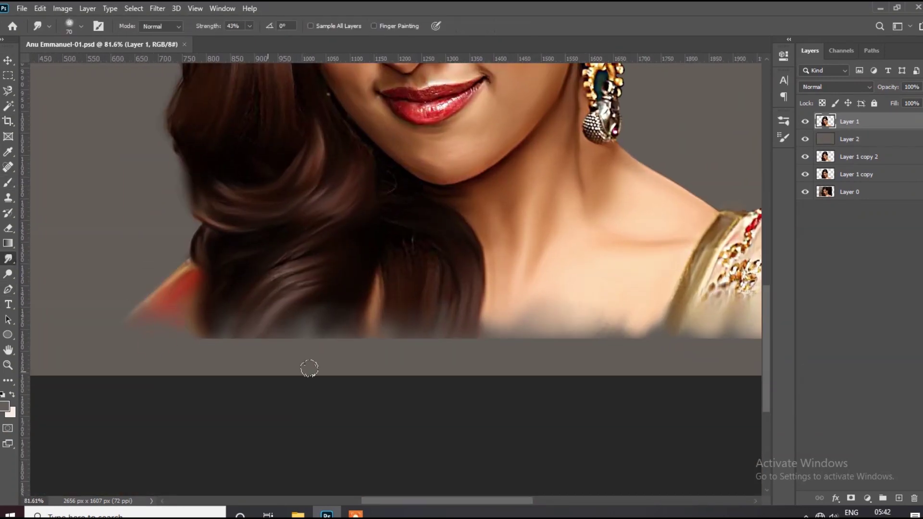
left_click_drag(460, 348, 174, 336)
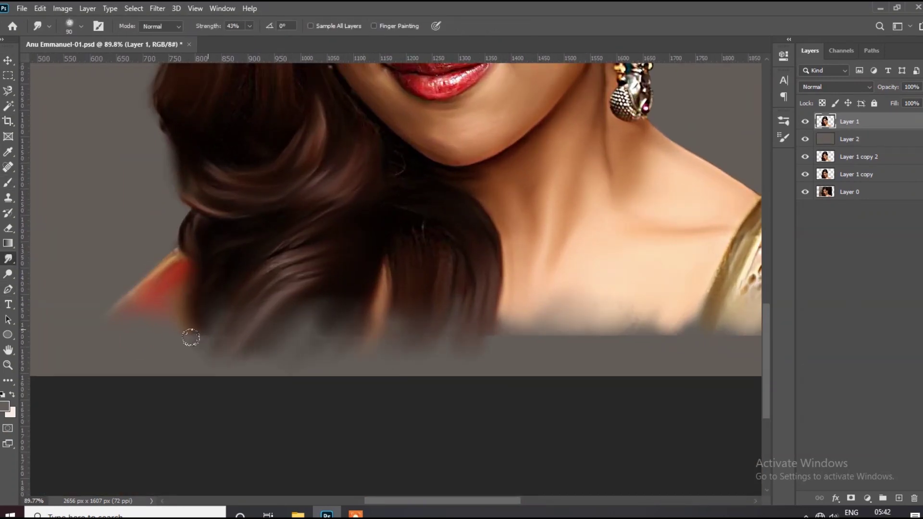
scroll(402, 337, "down", 1)
left_click_drag(402, 336, 233, 329)
scroll(232, 329, "down", 2)
left_click_drag(524, 332, 680, 305)
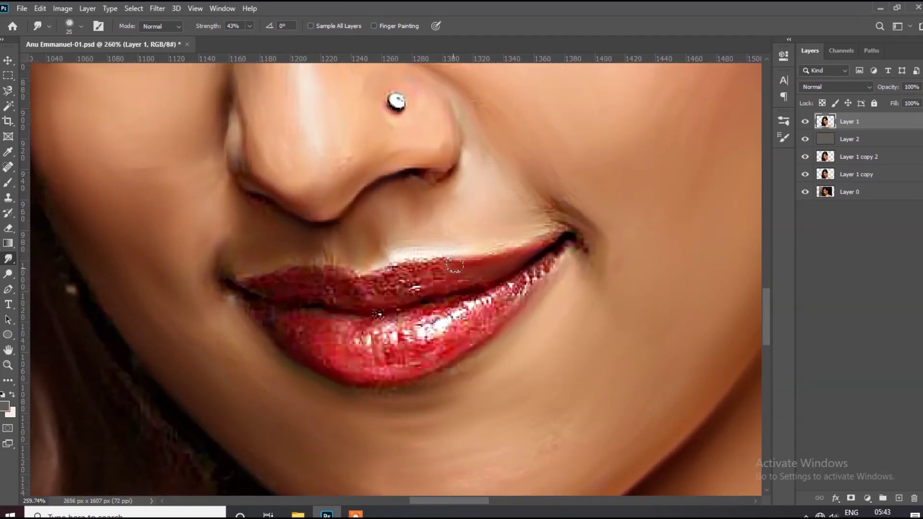
Smudge the upper and lower lips to smooth their texture
left_click_drag(455, 265, 489, 269)
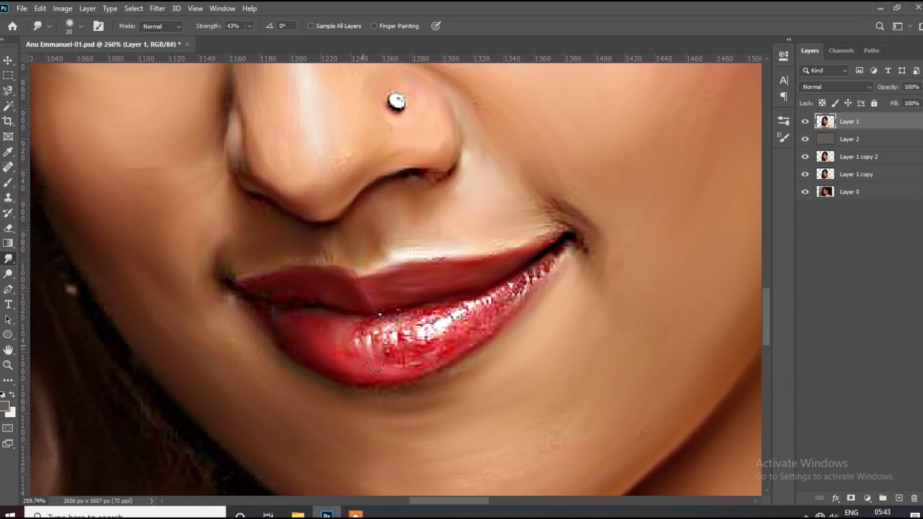
left_click_drag(450, 336, 442, 364)
key("]")
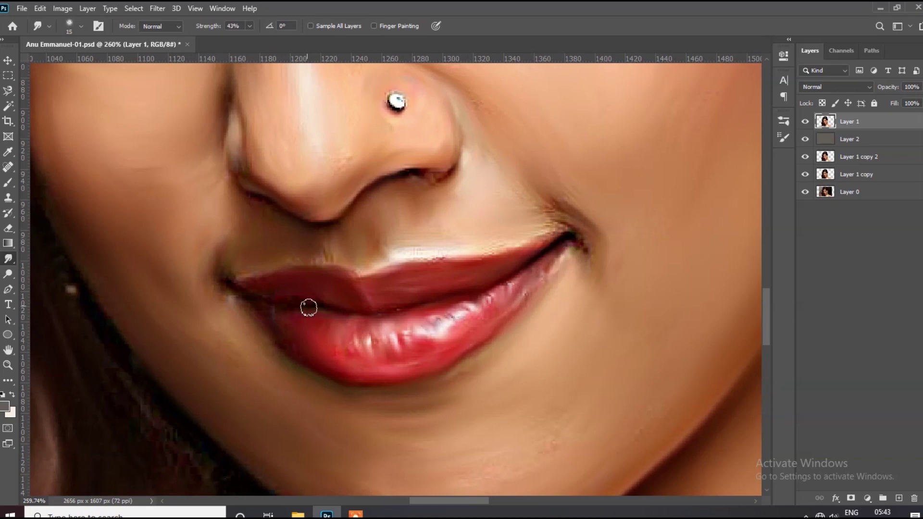
scroll(490, 351, "down", 5)
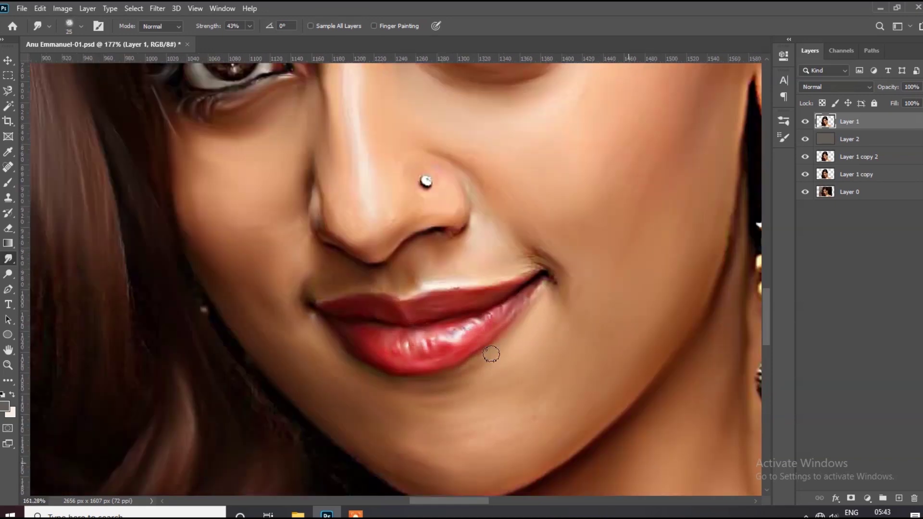
scroll(526, 237, "up", 3)
scroll(532, 206, "up", 3)
Smooth the right eyebrow along its length and soften the blue bindi's edges
mouse_move(540, 176)
left_mouse_down()
mouse_move(659, 193)
mouse_move(394, 201)
mouse_move(312, 240)
mouse_move(258, 281)
left_mouse_up()
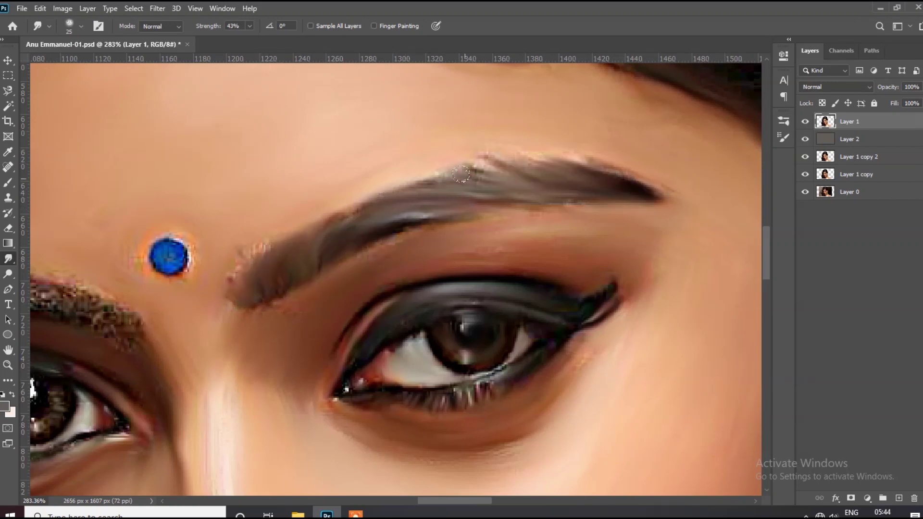
scroll(334, 205, "up", 2)
key("bracketright")
left_click_drag(356, 188, 398, 233)
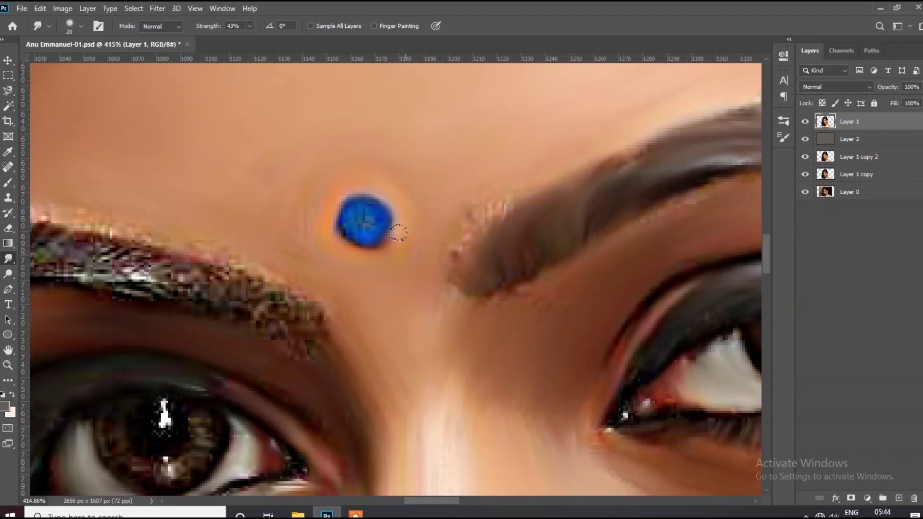
Smooth and darken the left eyebrow's lower edge
left_click_drag(520, 174, 695, 155)
left_click_drag(236, 207, 419, 260)
mouse_move(120, 192)
left_mouse_down()
mouse_move(337, 255)
mouse_move(472, 333)
left_mouse_up()
left_click_drag(199, 224, 136, 239)
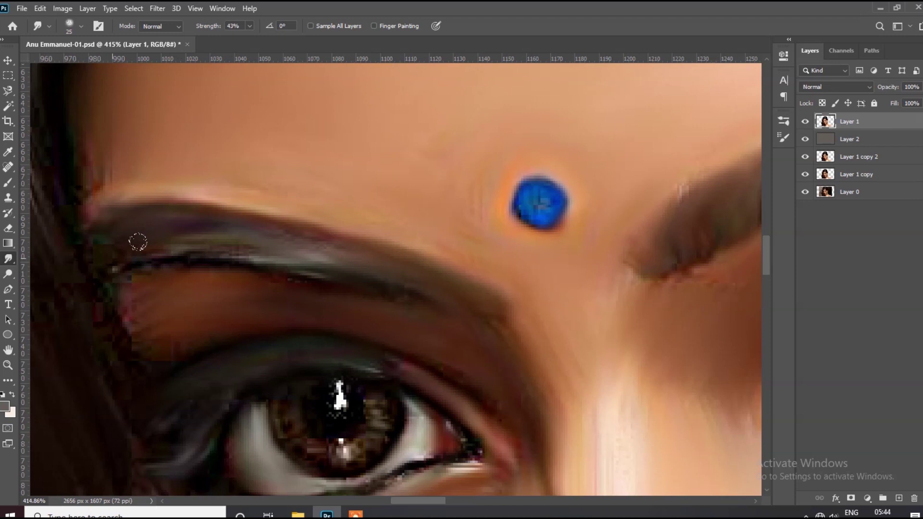
Zoom out to the whole face and blend stray light specks into the left iris
scroll(136, 239, "up", 1)
key("ctrl+0")
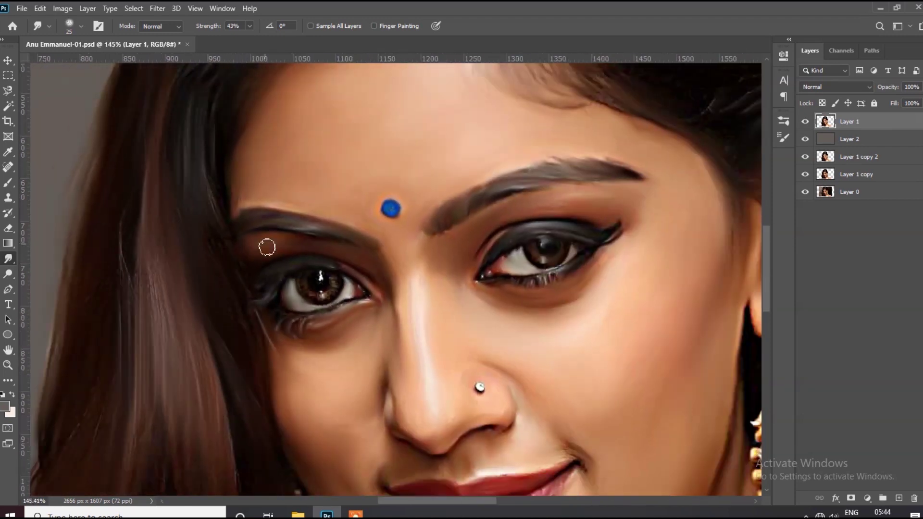
scroll(481, 255, "up", 10)
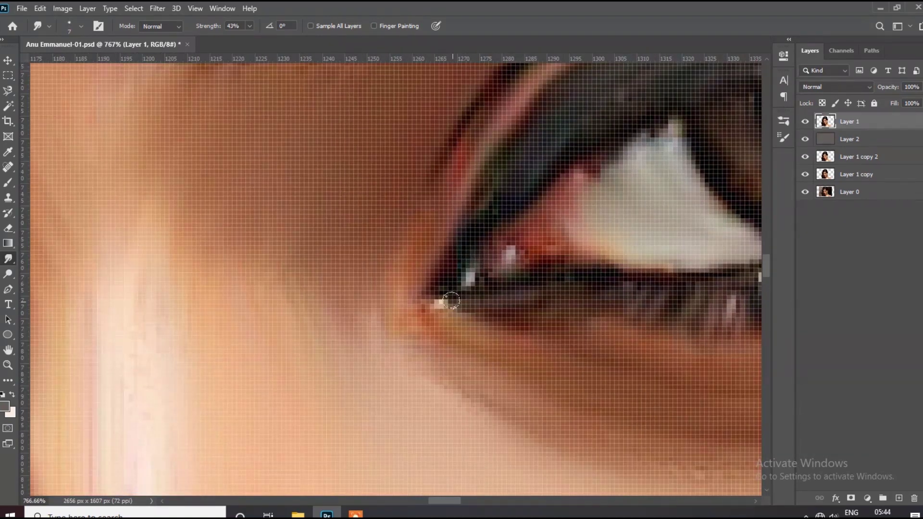
scroll(299, 248, "down", 6)
scroll(202, 315, "up", 3)
scroll(210, 247, "up", 5)
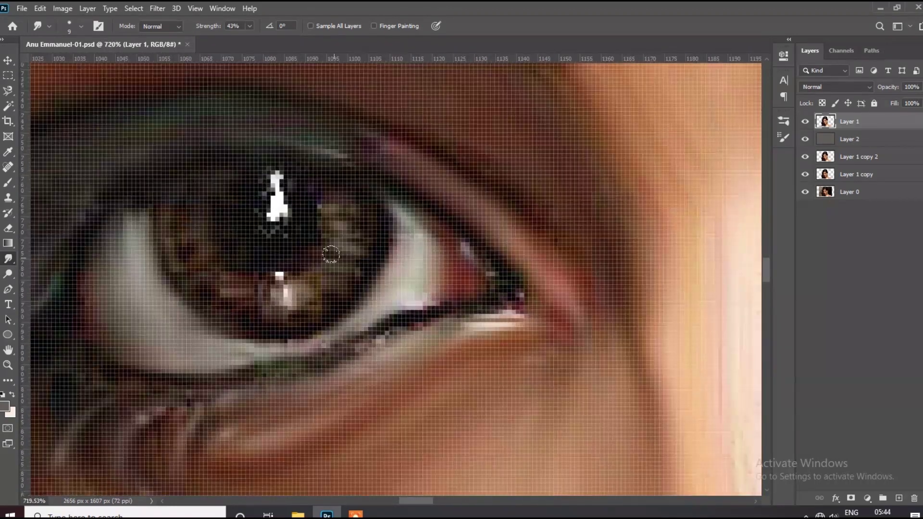
left_click_drag(299, 225, 170, 205)
scroll(322, 302, "down", 8)
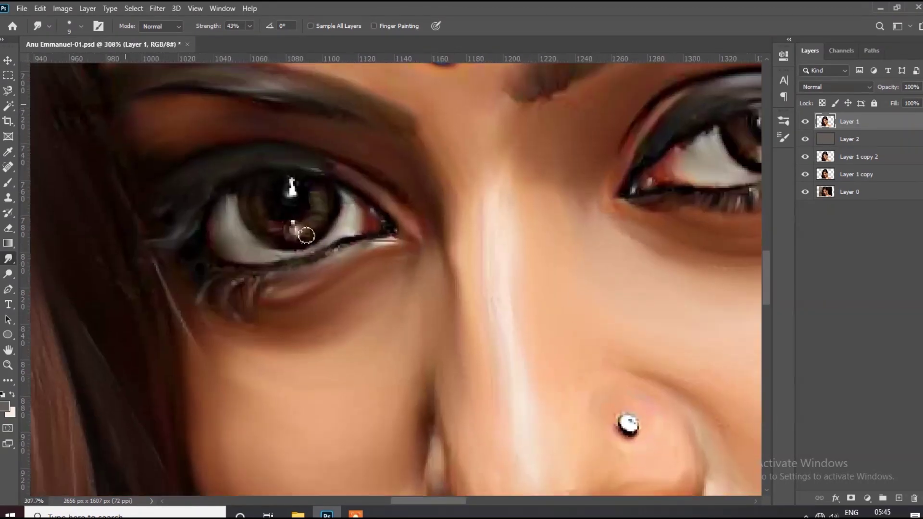
scroll(260, 289, "down", 4)
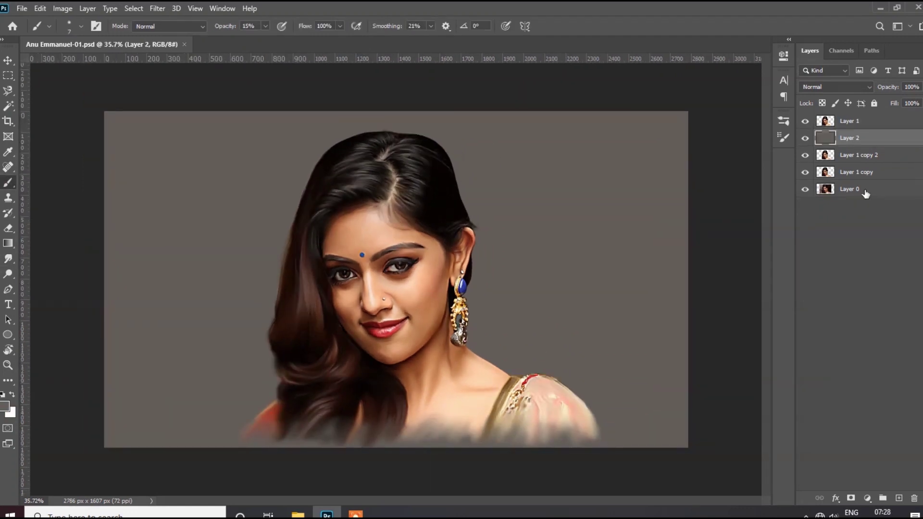
Add a new layer and choose the soft cloud brush at 300 px with 46% opacity
left_click(899, 498)
scroll(664, 288, "up", 1)
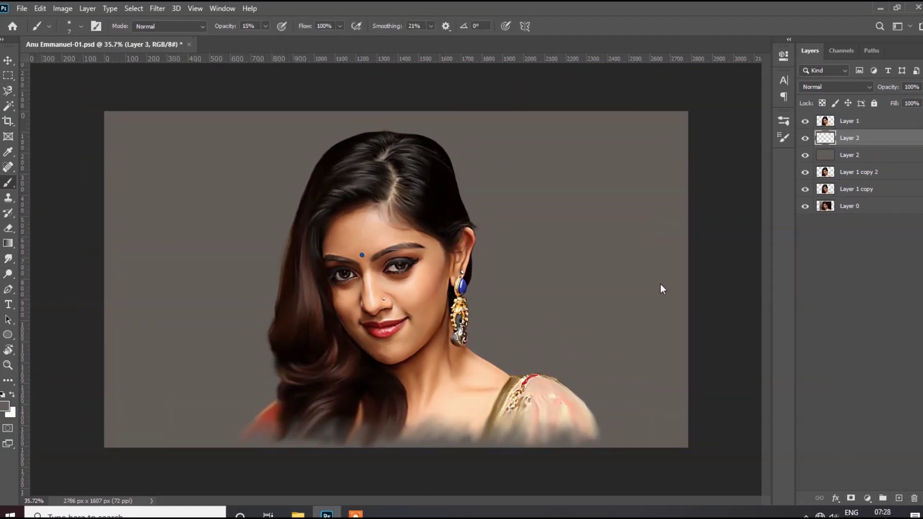
scroll(243, 160, "down", 1)
scroll(243, 161, "up", 1)
left_click_drag(265, 26, 274, 38)
left_click(96, 26)
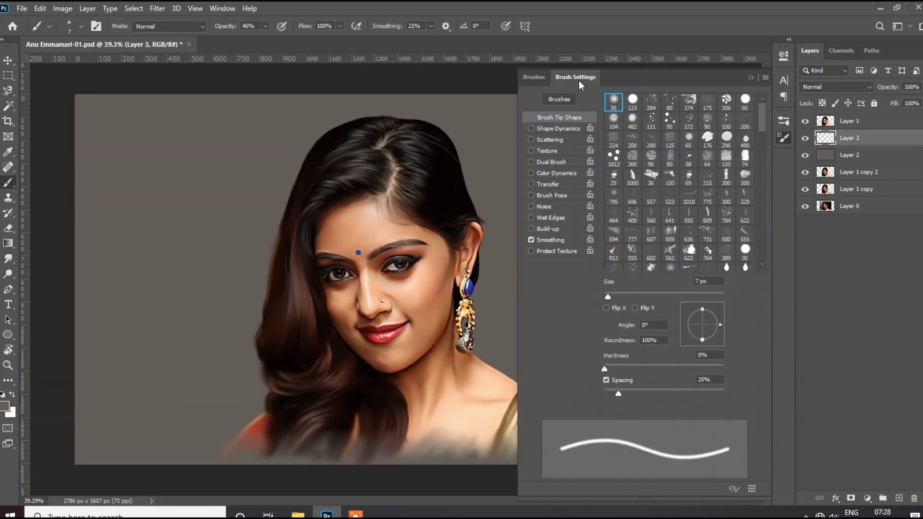
left_click(534, 77)
scroll(625, 288, "down", 5)
left_click(672, 422)
scroll(530, 181, "down", 2)
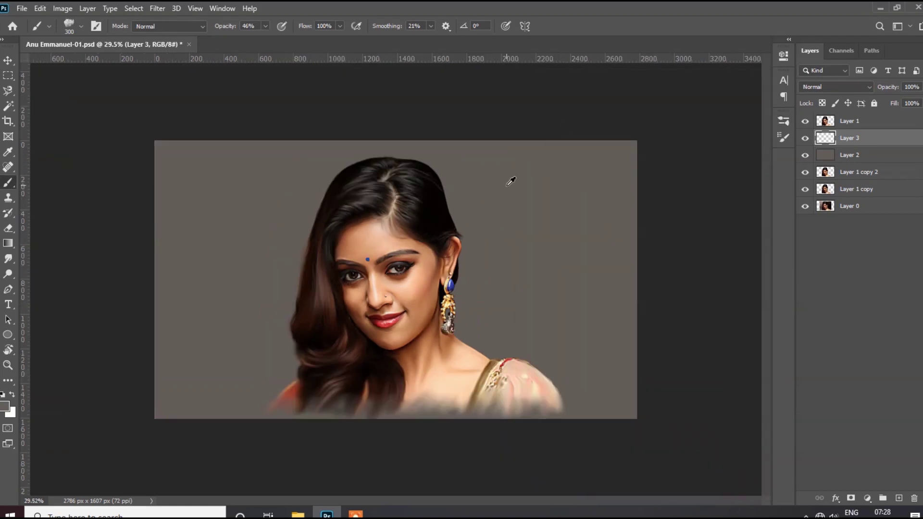
scroll(530, 182, "up", 2)
Set a teal foreground colour and paint a teal cloud beside the hair
key("i")
left_click(5, 407)
left_click_drag(787, 359, 790, 365)
left_click(703, 325)
left_click(890, 277)
key("b")
mouse_move(486, 231)
left_mouse_down()
mouse_move(454, 129)
mouse_move(577, 269)
left_mouse_up()
Switch to a lighter blue and paint strokes near and left of the hair
key("i")
left_click(5, 406)
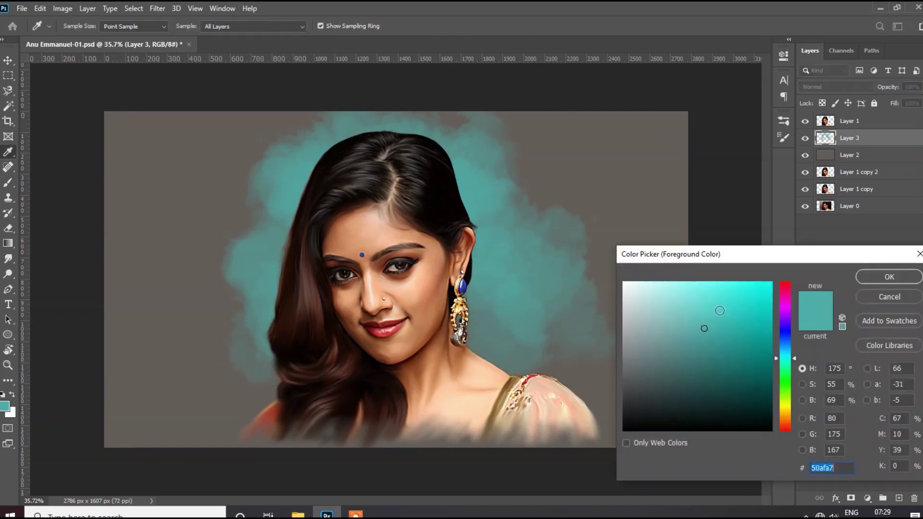
left_click_drag(785, 358, 789, 350)
left_click(890, 277)
key("b")
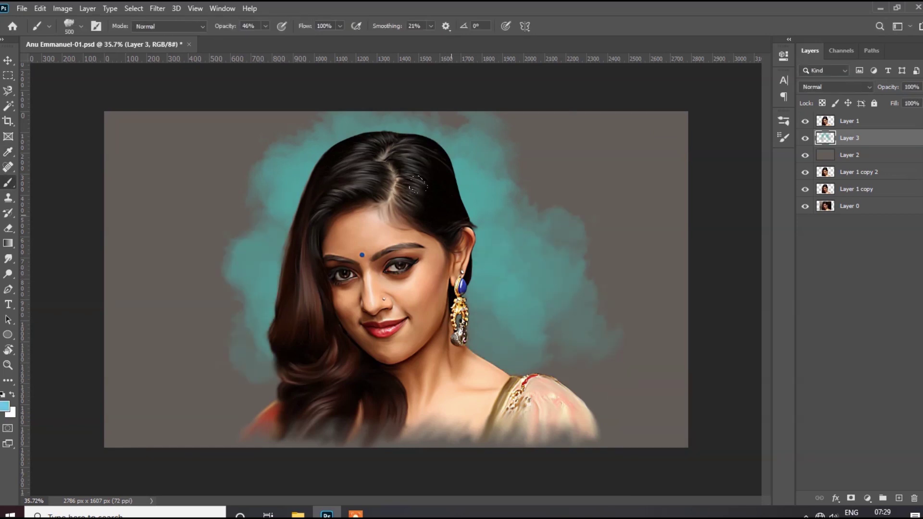
left_click_drag(504, 158, 438, 230)
left_click_drag(271, 209, 260, 312)
Paint brown haze beside the neck, left of the hair and near the right shoulder
key("i")
left_click(5, 407)
left_click(760, 357)
left_click(890, 277)
key("b")
left_click_drag(526, 350, 510, 337)
mouse_move(255, 375)
left_mouse_down()
mouse_move(191, 305)
mouse_move(222, 414)
left_mouse_up()
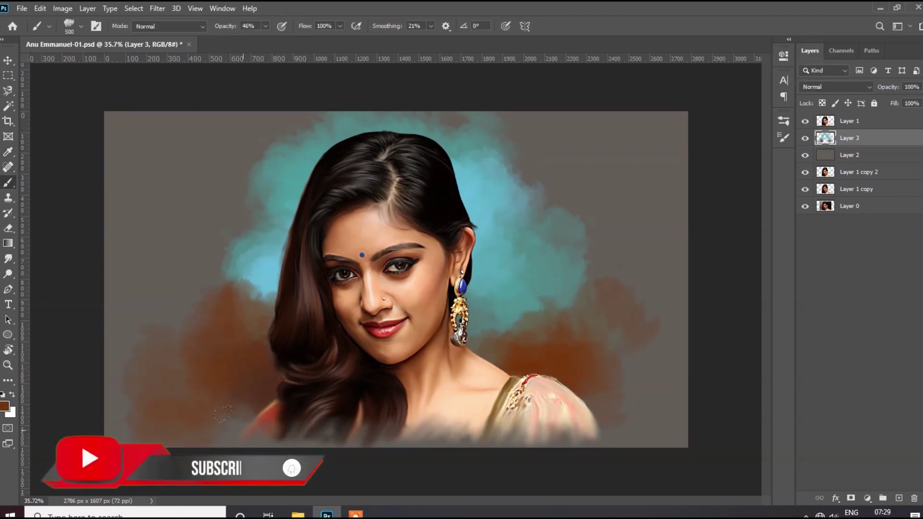
left_click_drag(561, 237, 657, 327)
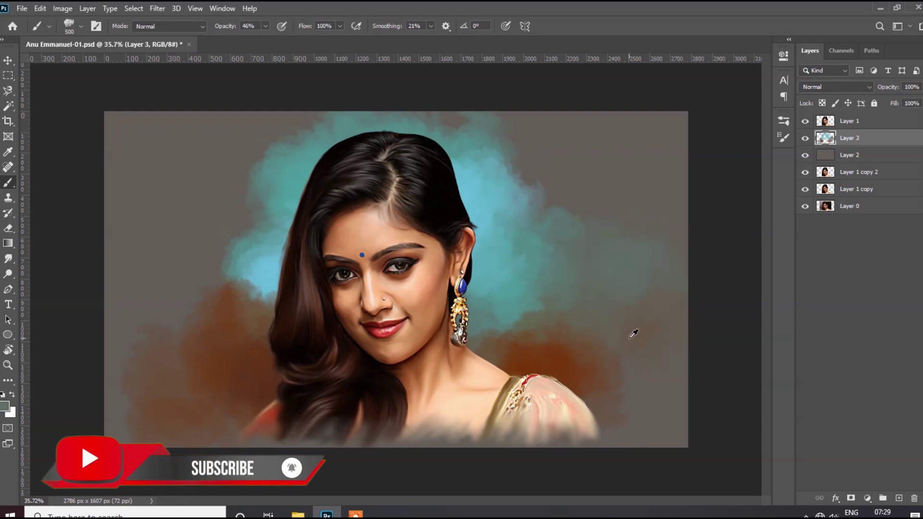
key("[")
key("[")
key("[")
left_click_drag(572, 369, 505, 356)
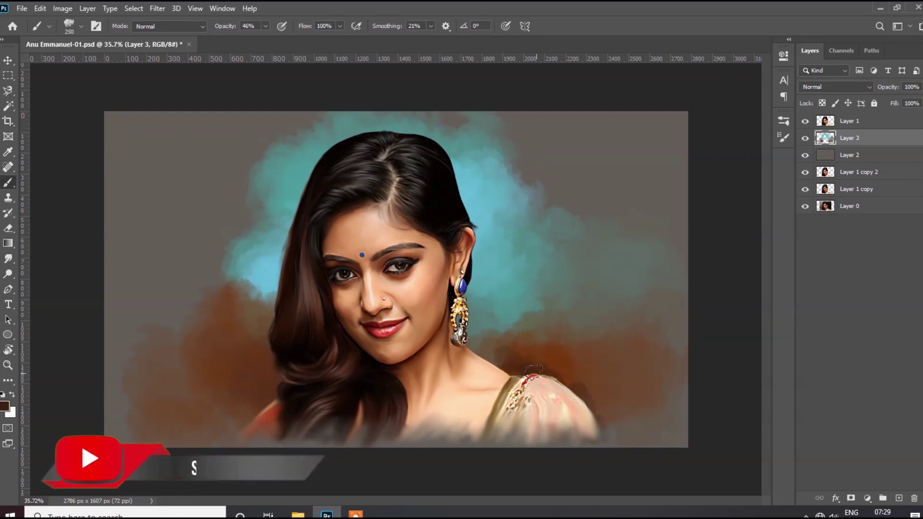
Sample teal tones and paint teal over the upper-left background, toning down the cloud's right side
left_click(464, 279, "alt")
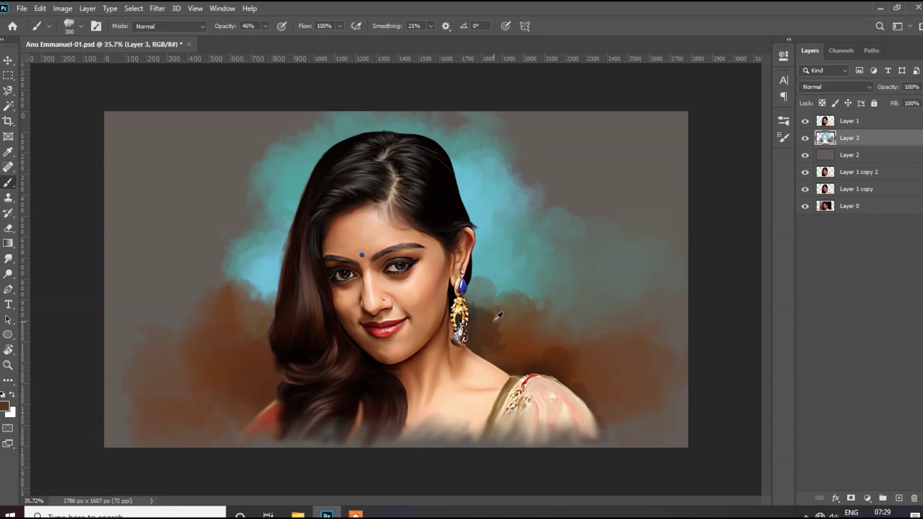
left_click(510, 283, "alt")
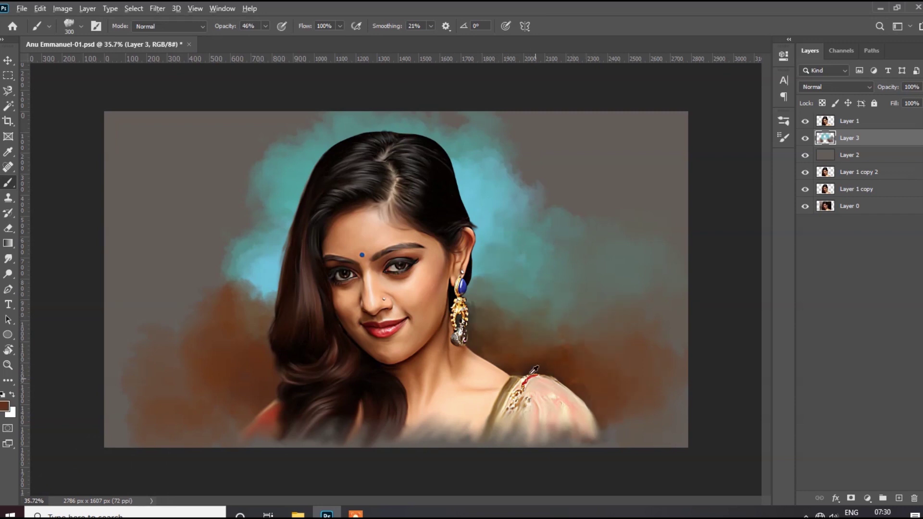
left_click(289, 298, "alt")
left_click_drag(269, 269, 216, 313)
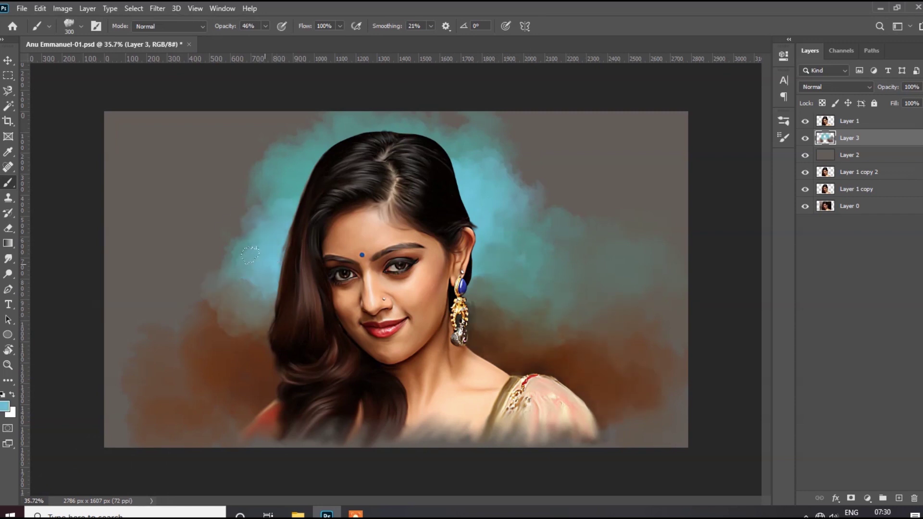
left_click_drag(269, 231, 217, 193)
left_click_drag(226, 159, 317, 120)
left_click_drag(496, 153, 568, 206)
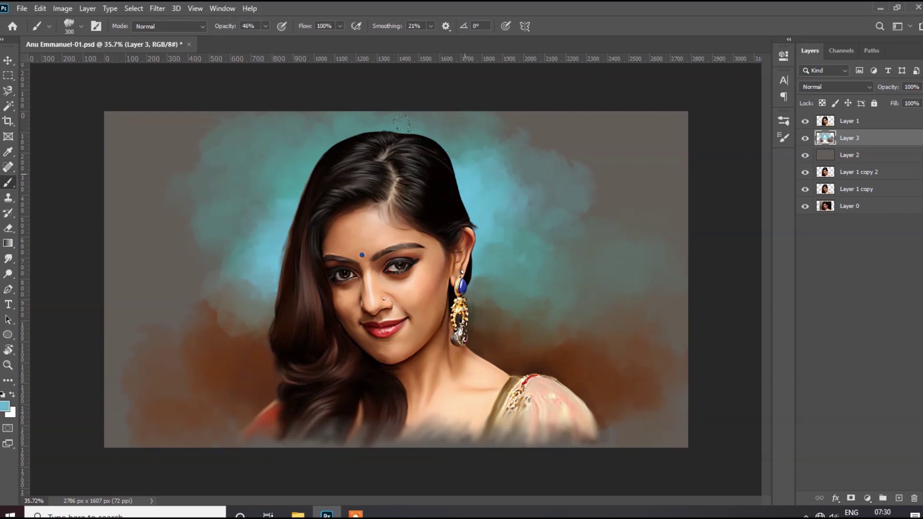
Brush sampled grey-teal into the upper-centre and left background and darken the area above the hair
left_click(523, 196, "alt")
left_click(619, 198, "alt")
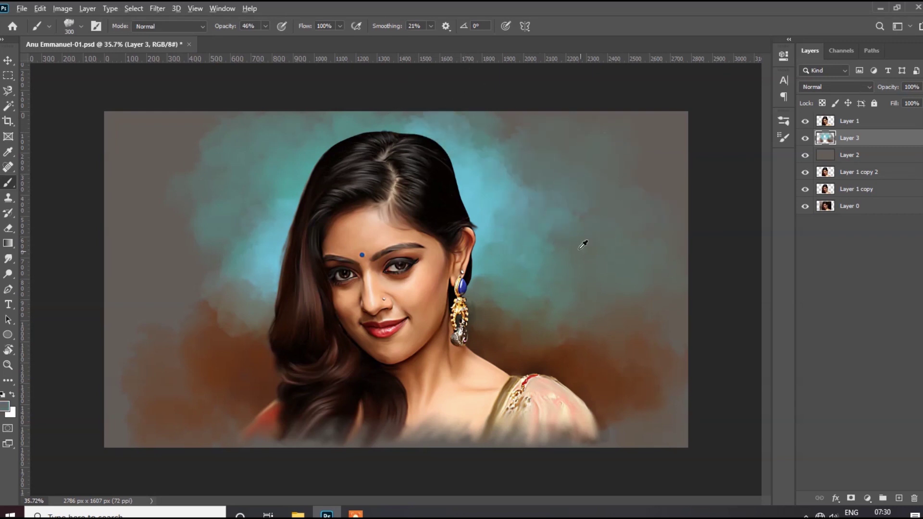
mouse_move(511, 170)
left_mouse_down()
mouse_move(423, 125)
mouse_move(303, 154)
left_mouse_up()
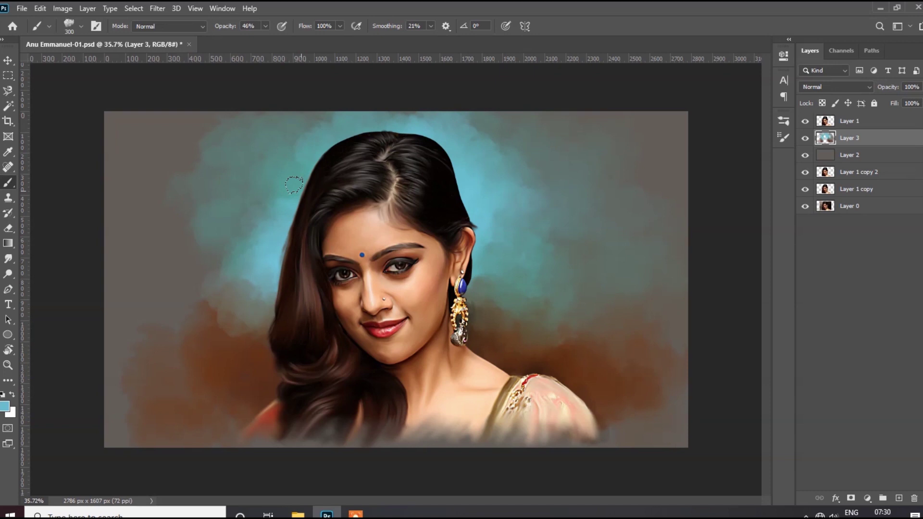
left_click(176, 284, "alt")
left_click_drag(148, 278, 139, 350)
left_click(633, 412, "alt")
left_click(190, 247, "alt")
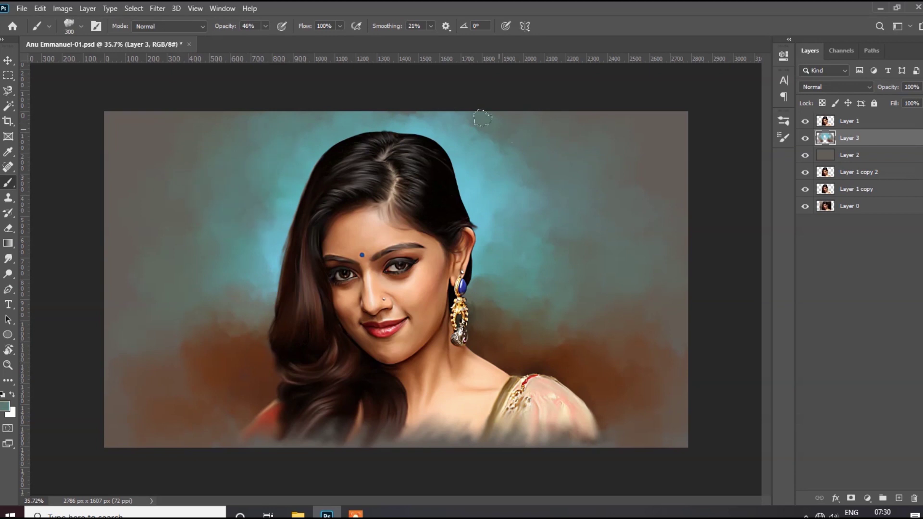
left_click_drag(483, 118, 448, 144)
left_click(5, 406)
Pick a deep magenta, shrink the brush to 175 and paint magenta haze left and right of the neck
left_click(785, 309)
left_click(762, 375)
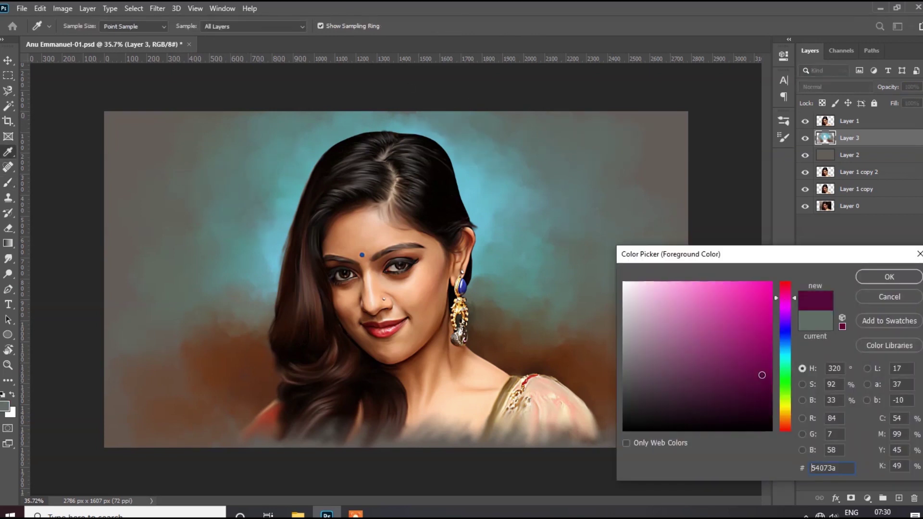
left_click(889, 274)
key("bracketleft")
key("bracketleft")
key("bracketleft")
mouse_move(255, 347)
left_mouse_down()
mouse_move(249, 368)
mouse_move(253, 354)
left_mouse_up()
mouse_move(534, 327)
left_mouse_down()
mouse_move(569, 346)
mouse_move(629, 334)
left_mouse_up()
left_click(531, 334, "alt")
mouse_move(531, 334)
left_mouse_down()
mouse_move(510, 326)
mouse_move(565, 330)
mouse_move(522, 322)
left_mouse_up()
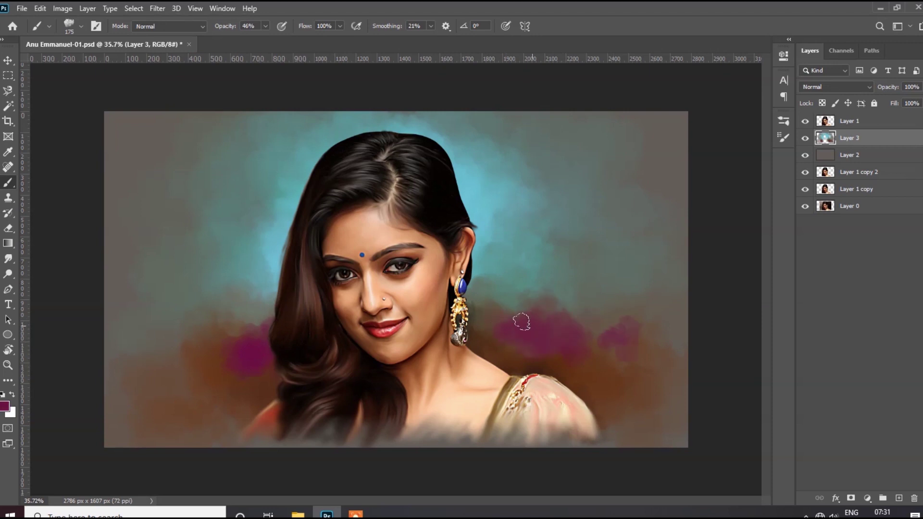
Brush mauve haze above the magenta and maroon haze on both sides of the background
left_click(484, 343, "alt")
left_click_drag(572, 308, 524, 298)
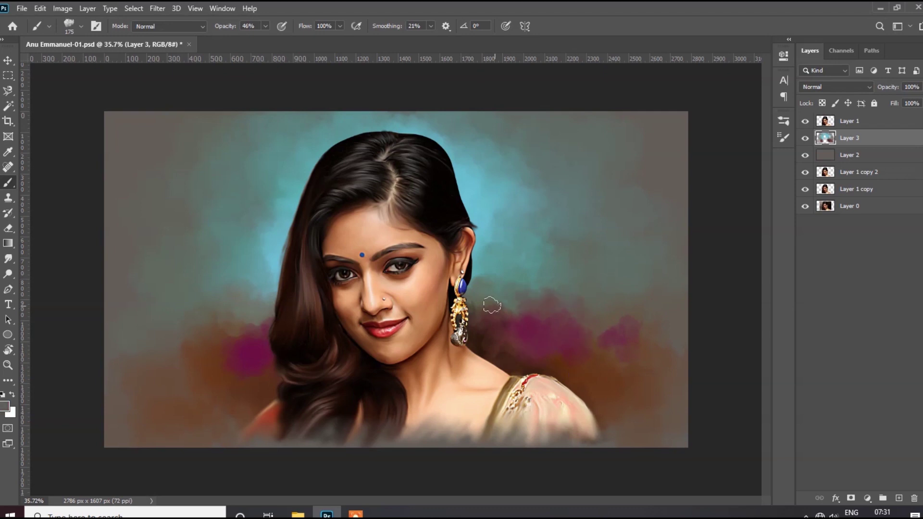
left_click_drag(557, 269, 505, 299)
left_click(563, 287, "alt")
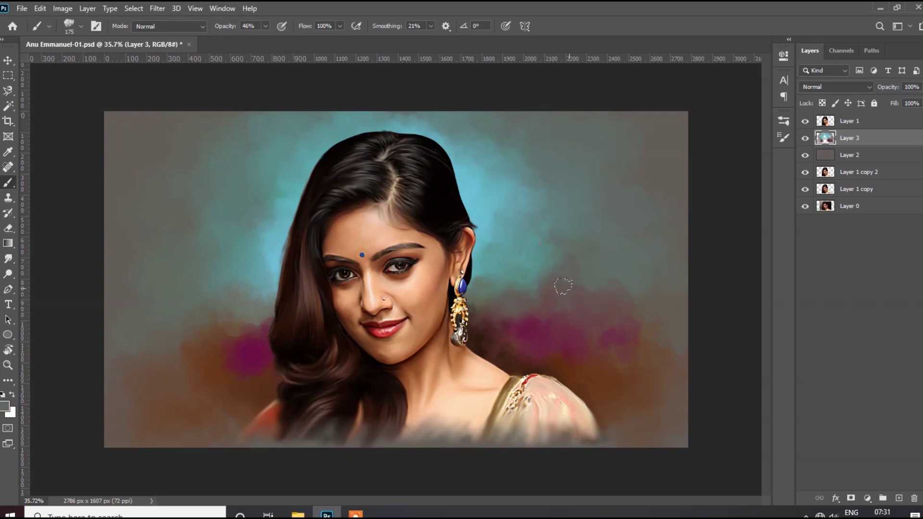
left_click(604, 324, "alt")
left_click_drag(604, 324, 697, 346)
mouse_move(241, 337)
left_mouse_down()
mouse_move(198, 302)
mouse_move(233, 350)
left_mouse_up()
Accept the maroon colour and sample reds, browns, grey-green and teal from the background for blending
left_click(5, 407)
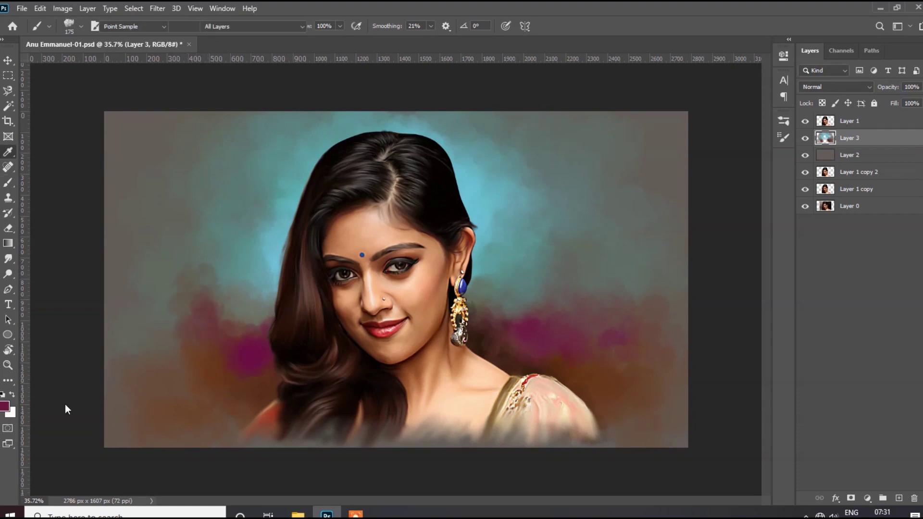
key("Return")
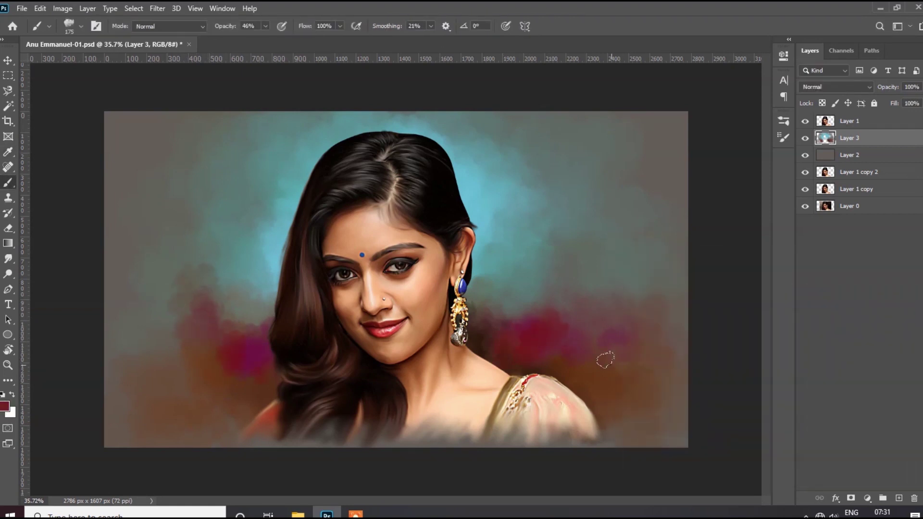
left_click(521, 314, "alt")
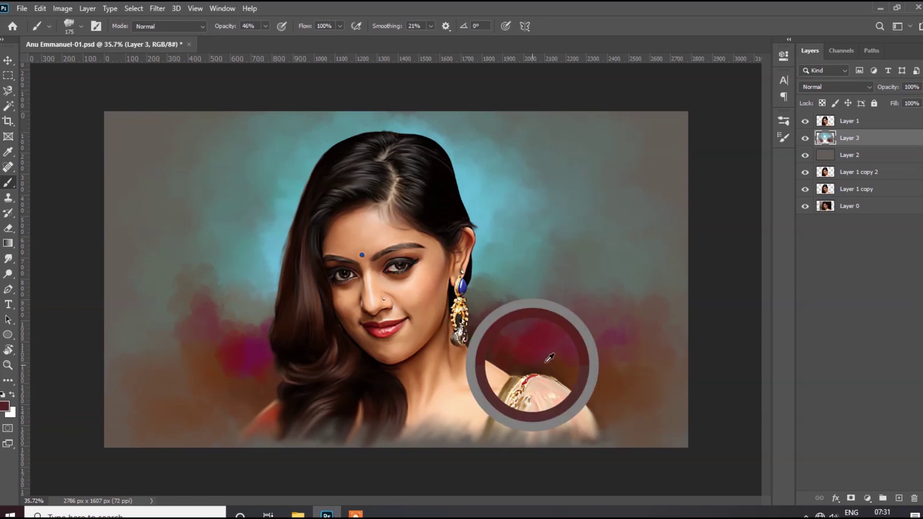
left_click(255, 396, "alt")
left_click(241, 403, "alt")
left_click(169, 315, "alt")
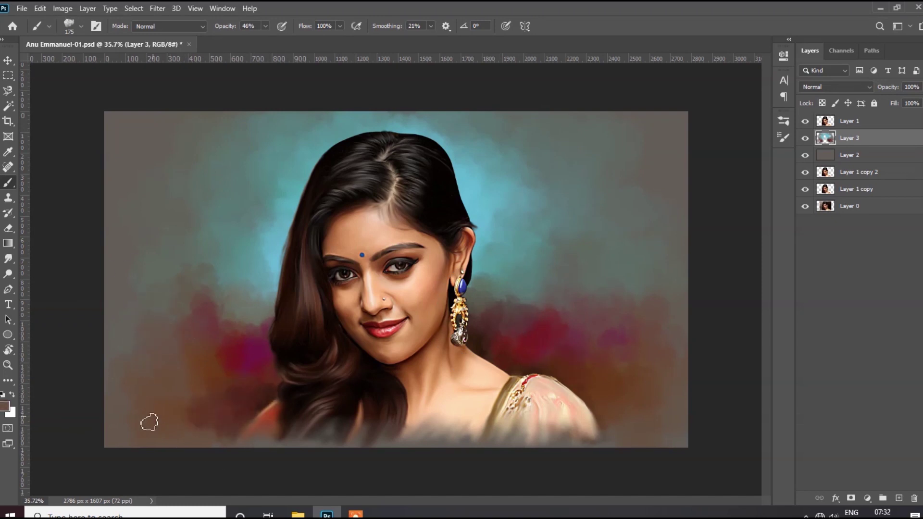
left_click(281, 323, "alt")
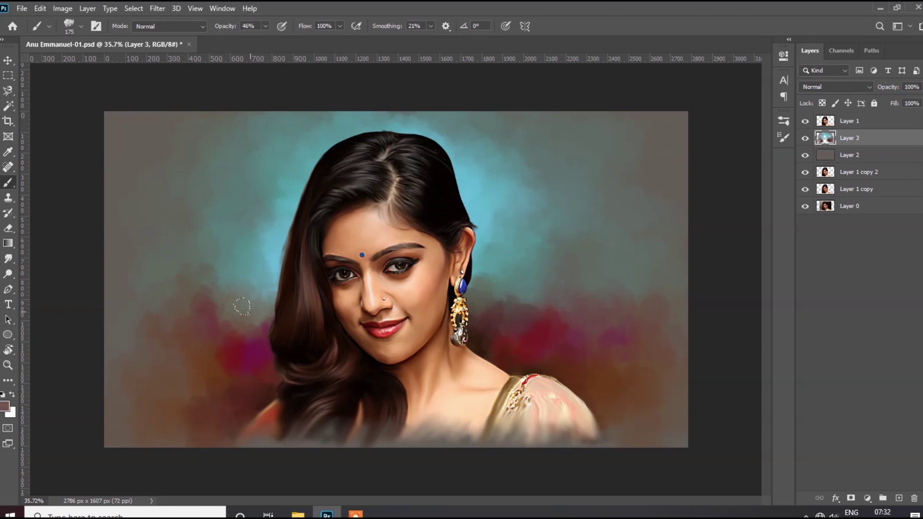
left_click(244, 291, "alt")
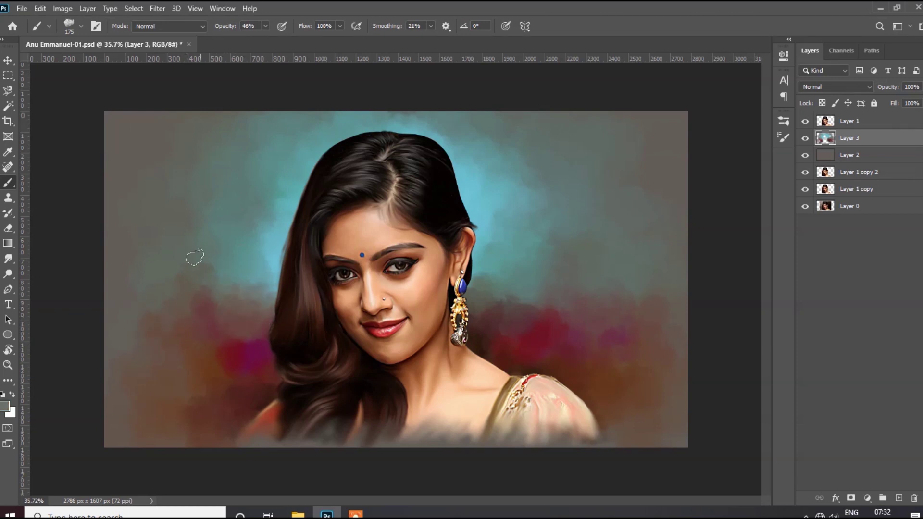
left_click(192, 227, "alt")
left_click(210, 204, "alt")
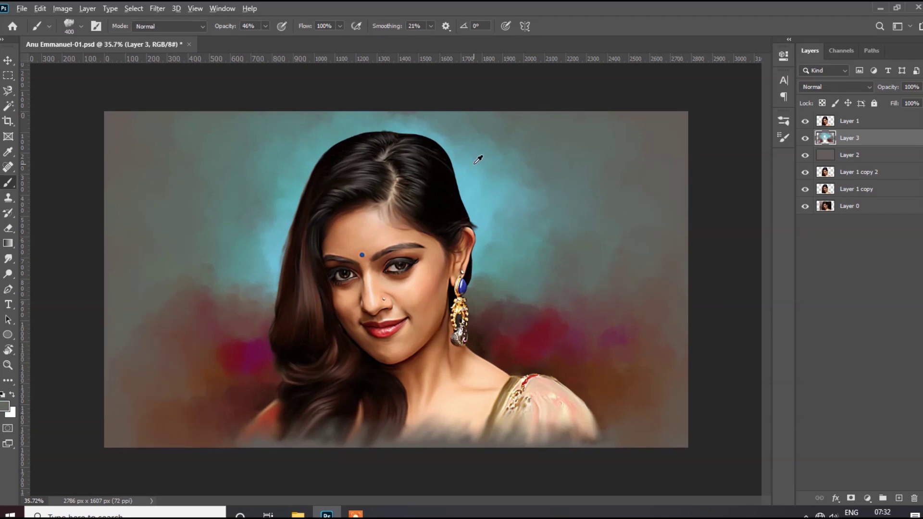
left_click(479, 131, "alt")
Resize the brush to 200 then 250, sample mauve and grey-blue tones, and save the painting
key("bracketleft")
key("bracketleft")
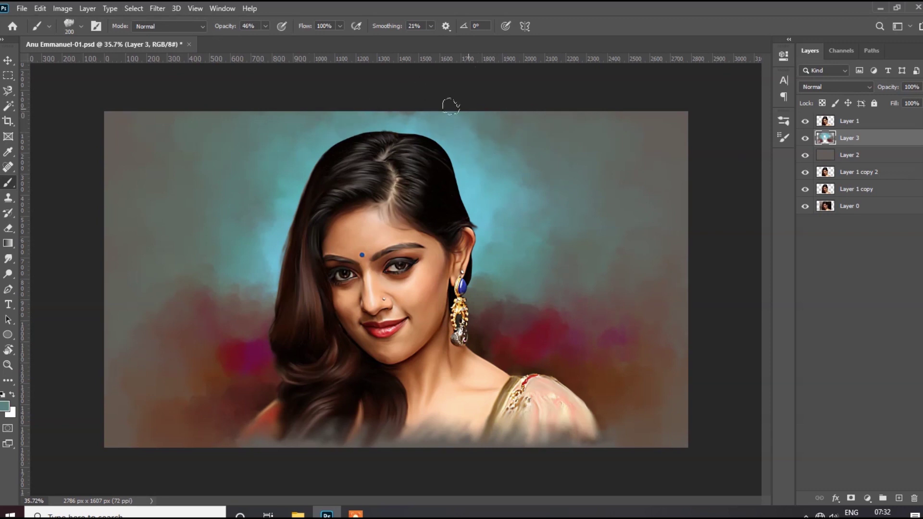
scroll(415, 134, "down", 1)
key("bracketright")
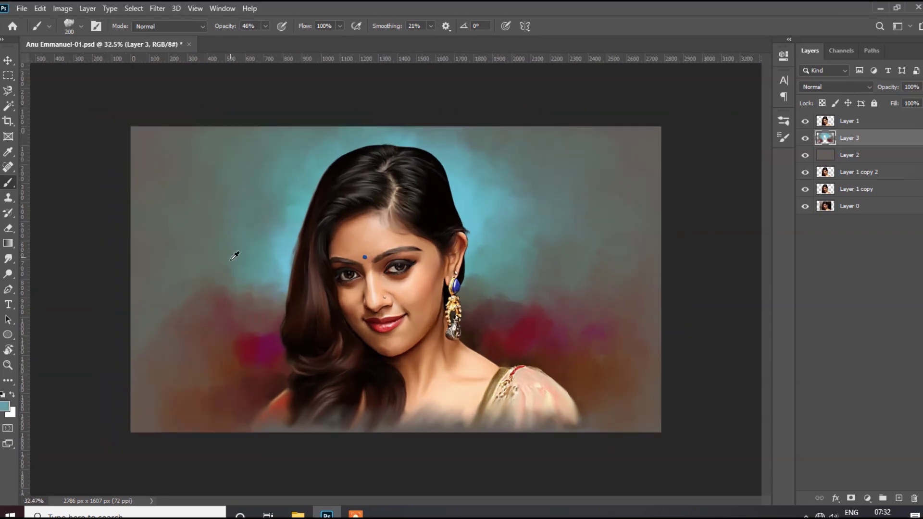
left_click(238, 254, "alt")
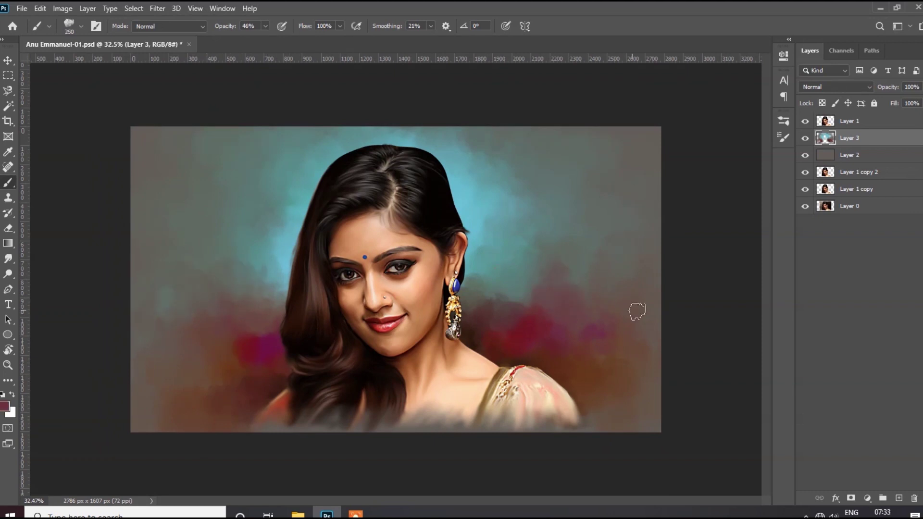
left_click(586, 266, "alt")
key("ctrl+s")
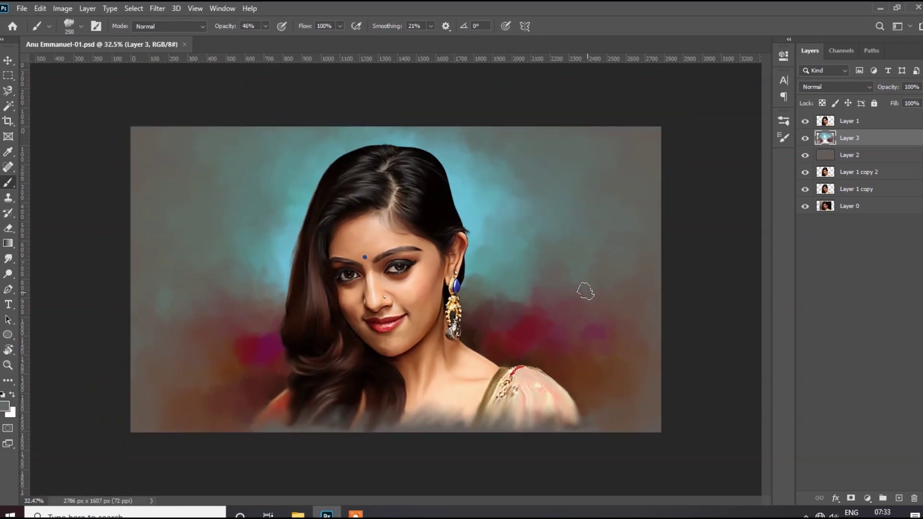
Sample a brownish grey from the painting, choose a darker hair colour, and save
scroll(472, 87, "down", 2)
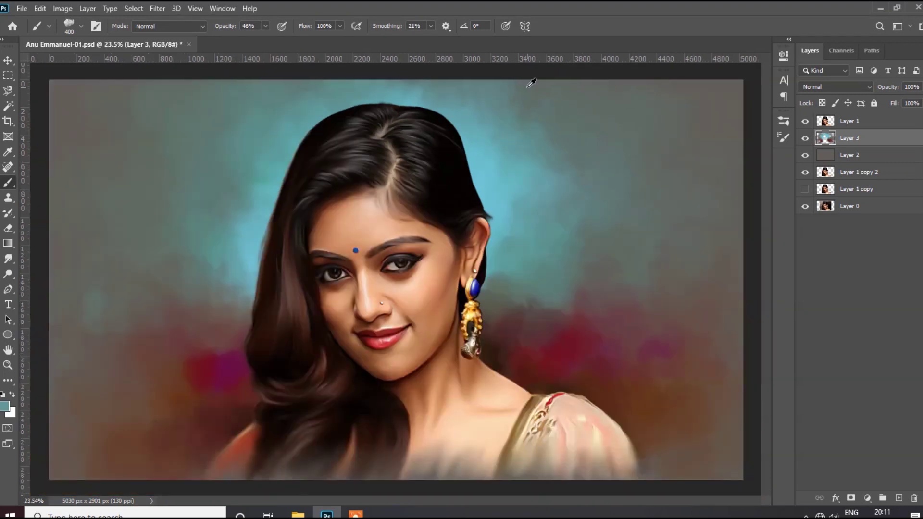
scroll(534, 101, "down", 2)
scroll(479, 90, "down", 1)
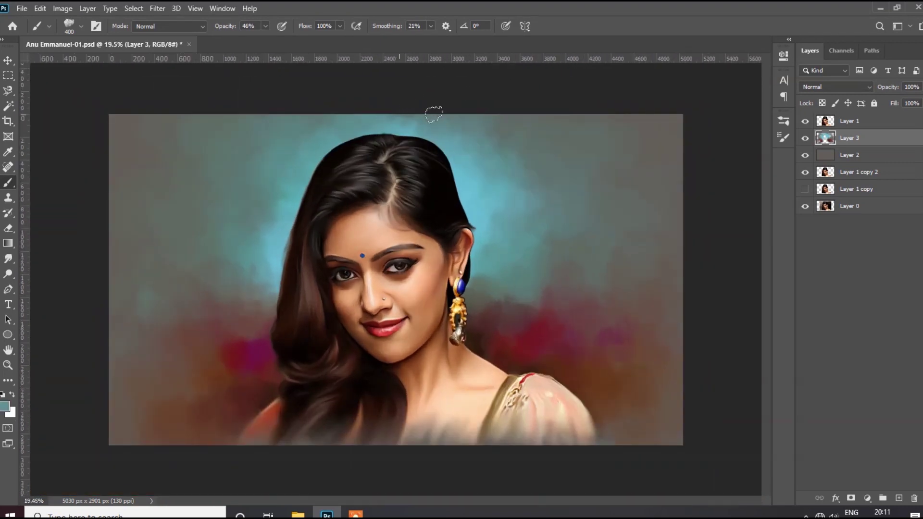
scroll(433, 109, "down", 1)
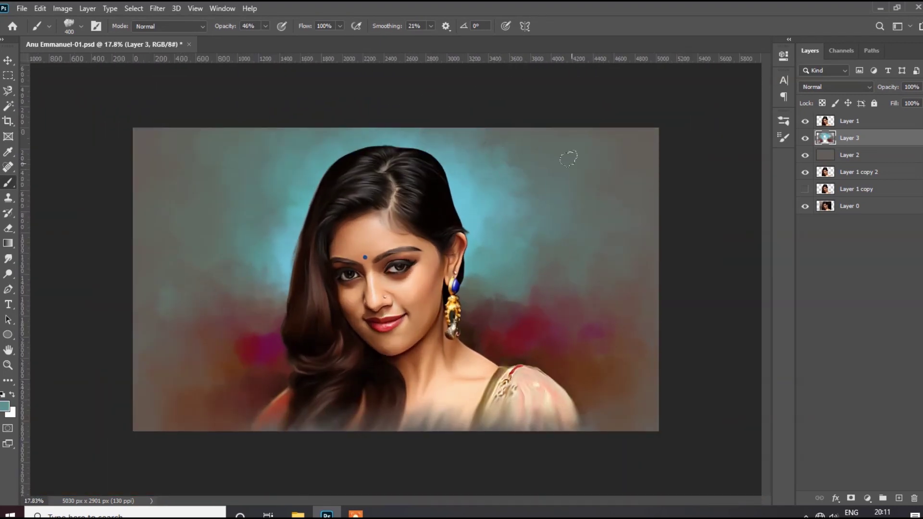
scroll(552, 324, "down", 1)
scroll(195, 303, "up", 2)
left_click(129, 307, "alt")
left_click(649, 388, "alt")
scroll(577, 290, "down", 1)
key("ctrl+s")
Add a new empty layer named Hair above Layer 1
left_click(866, 124)
key("ctrl+shift+alt+n")
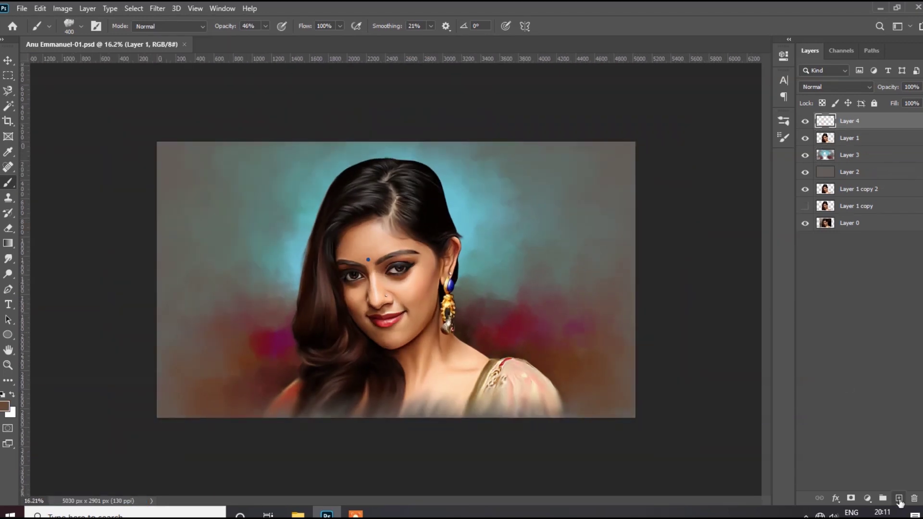
scroll(553, 289, "up", 1)
scroll(553, 289, "up", 1)
double_click(860, 124)
type("r")
key("Return")
Choose the Hard Round brush preset and shrink it to a fine tip
left_click(97, 27)
left_click(634, 102)
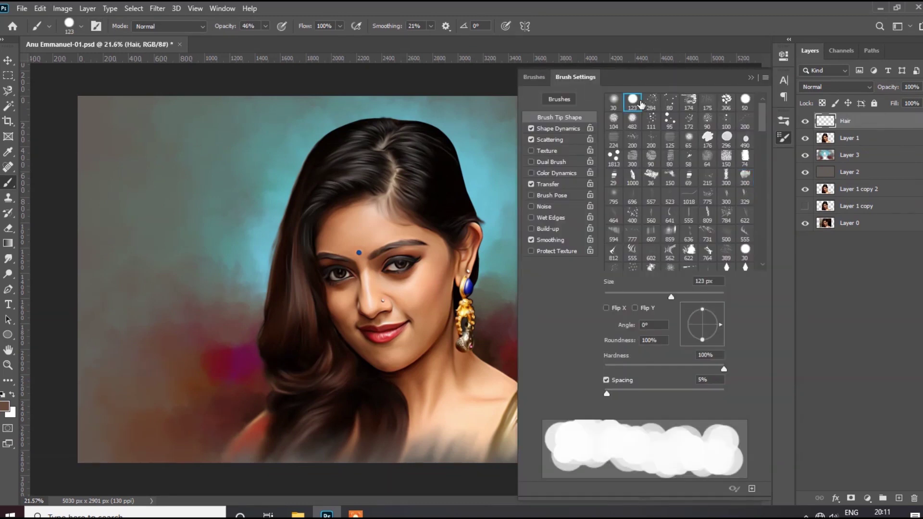
left_click(533, 77)
key("Return")
key("bracketleft")
key("bracketleft")
key("bracketleft")
Paint thin light strands across the hair, near the temple and on the upper-right hair
scroll(450, 161, "up", 5, "alt")
mouse_move(369, 204)
left_mouse_down()
mouse_move(430, 238)
mouse_move(461, 281)
left_mouse_up()
mouse_move(514, 284)
left_mouse_down()
mouse_move(553, 258)
mouse_move(507, 291)
mouse_move(560, 260)
left_mouse_up()
scroll(396, 230, "down", 3, "alt")
scroll(396, 230, "up", 4, "alt")
left_click_drag(423, 202, 469, 231)
left_click_drag(418, 154, 464, 198)
scroll(477, 213, "down", 3, "alt")
scroll(504, 209, "up", 3, "alt")
Add more light strands over the dark upper-right hair, the temple and the left hair
left_click_drag(461, 130, 509, 192)
left_click_drag(423, 104, 534, 169)
left_click_drag(481, 116, 539, 226)
mouse_move(467, 197)
left_mouse_down()
mouse_move(505, 264)
mouse_move(470, 299)
left_mouse_up()
left_click_drag(524, 351, 437, 332)
left_click_drag(534, 370, 483, 383)
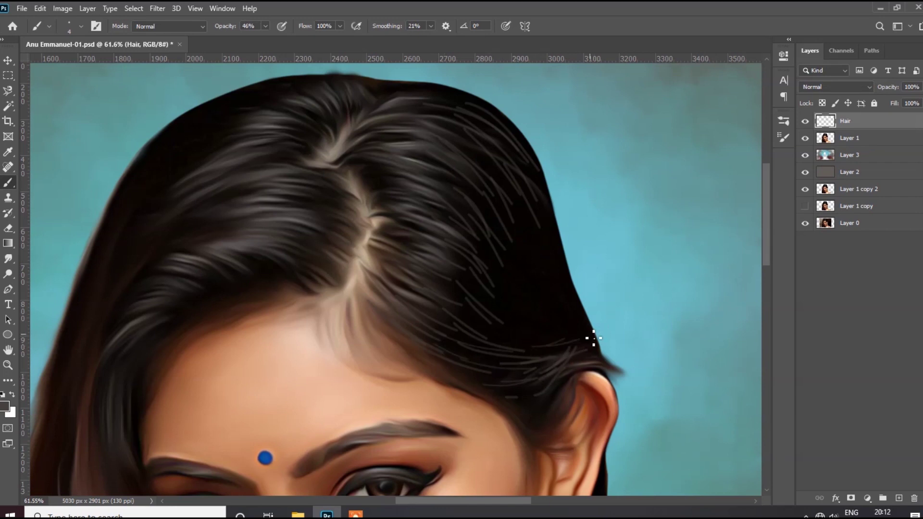
scroll(553, 250, "down", 3, "alt")
scroll(406, 262, "up", 3, "alt")
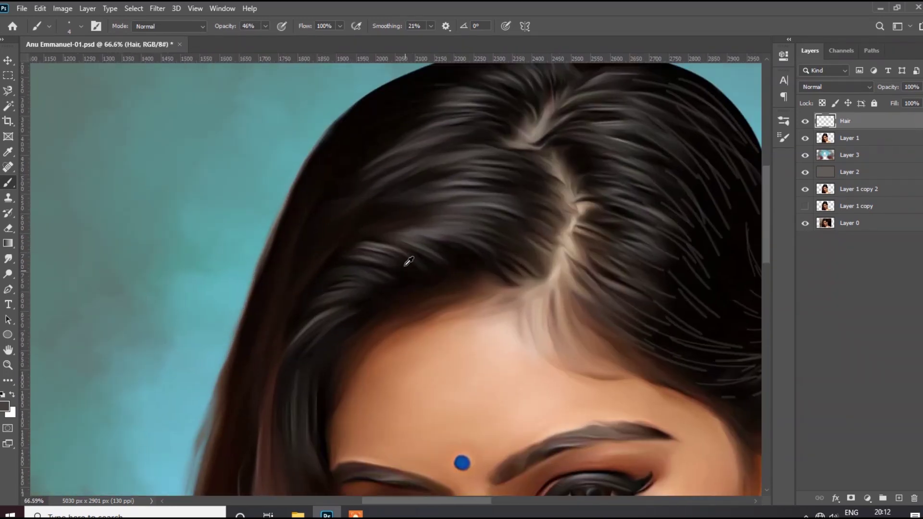
scroll(404, 208, "up", 2, "alt")
left_click_drag(433, 205, 387, 214)
scroll(382, 211, "down", 3, "alt")
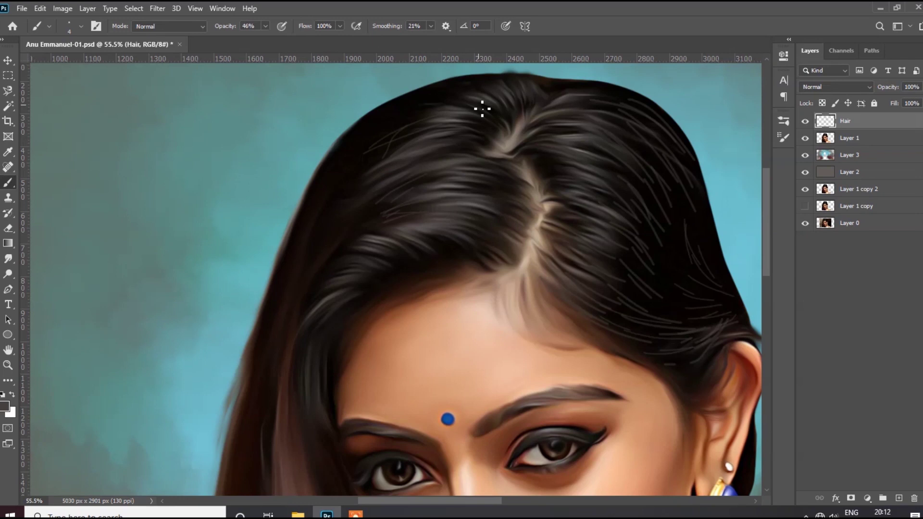
scroll(462, 107, "up", 2, "alt")
scroll(458, 151, "up", 1, "alt")
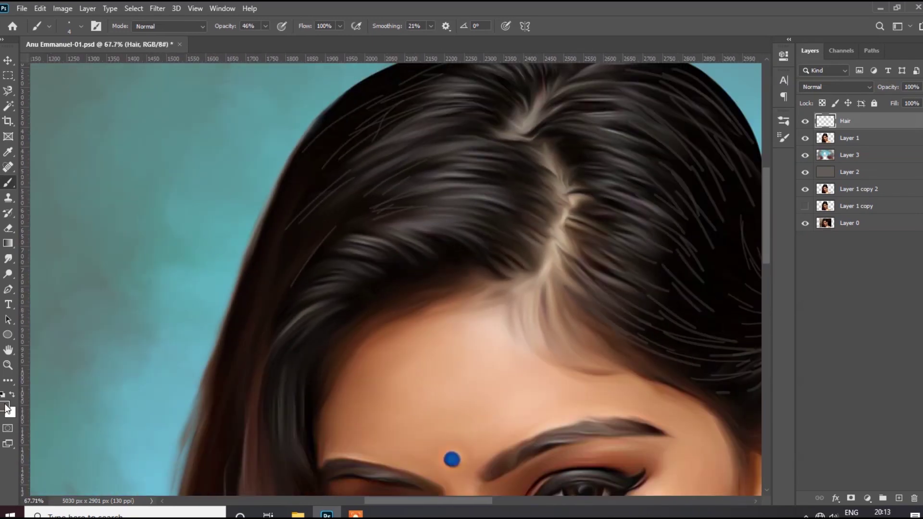
Set the foreground painting colour to a grey-brown
left_click(7, 408)
left_click(644, 366)
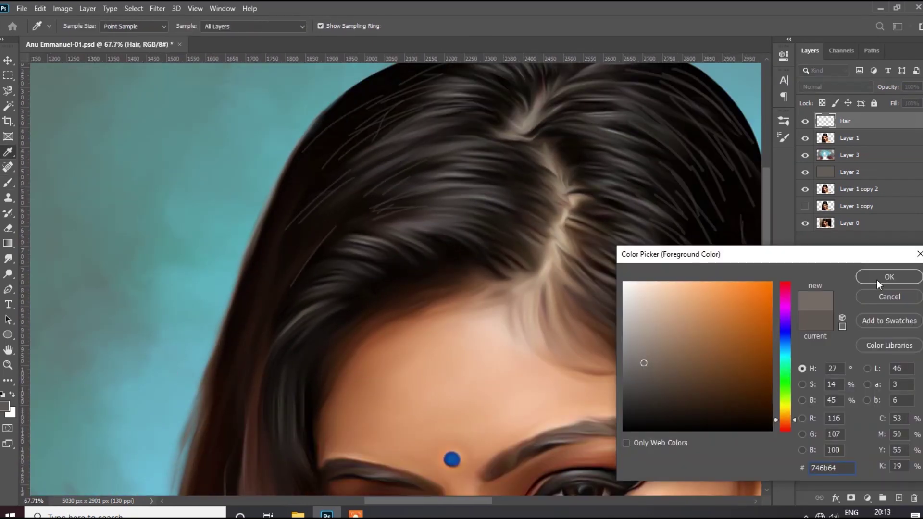
key("Return")
scroll(417, 228, "up", 2, "alt")
scroll(385, 249, "up", 1, "alt")
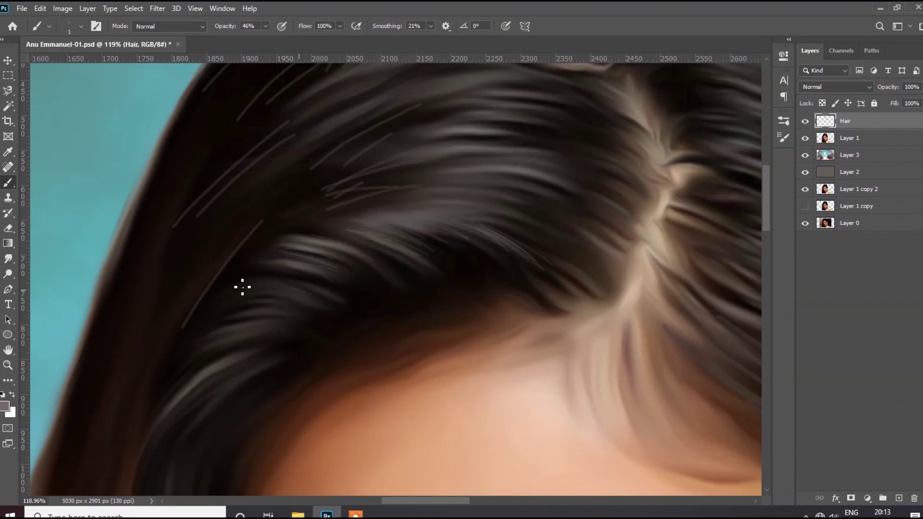
Paint faint grey-brown strands on the left hair and save the document
left_click_drag(553, 277, 548, 241)
scroll(558, 240, "up", 1)
left_click_drag(548, 153, 438, 149)
scroll(472, 153, "down", 2)
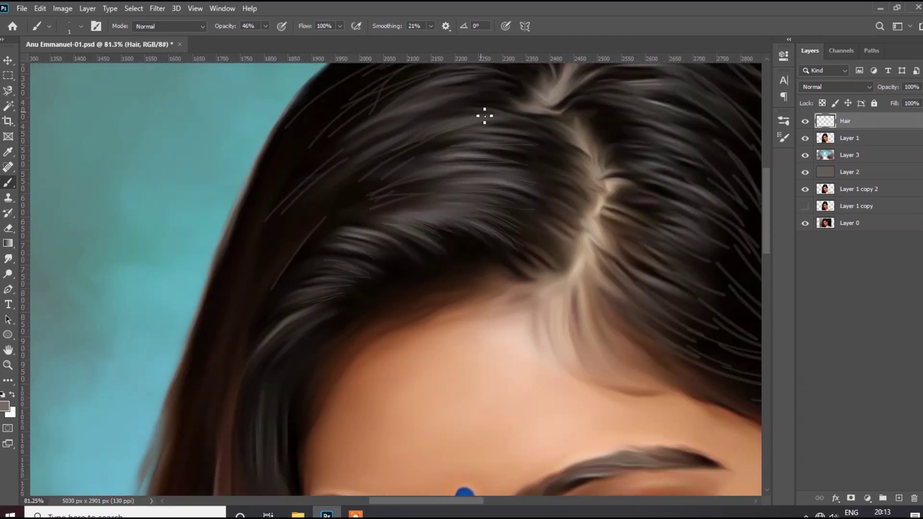
scroll(485, 116, "down", 2)
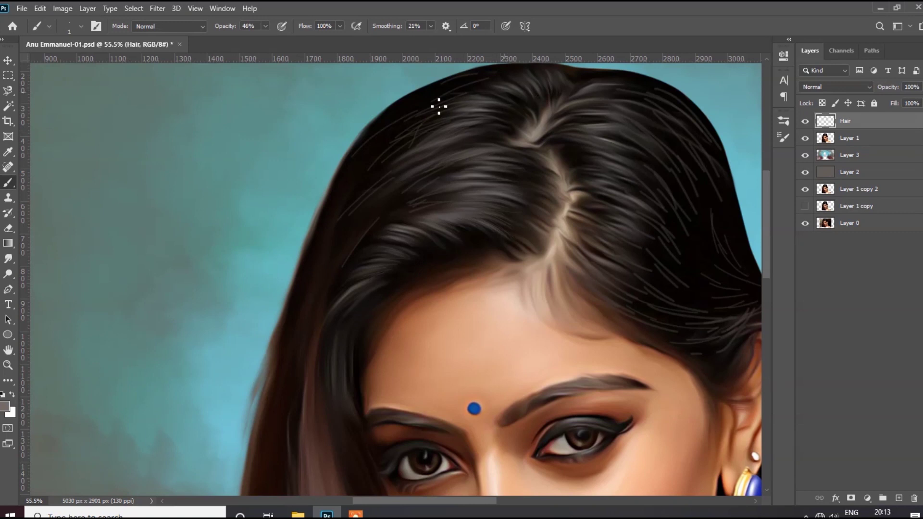
scroll(494, 71, "down", 2)
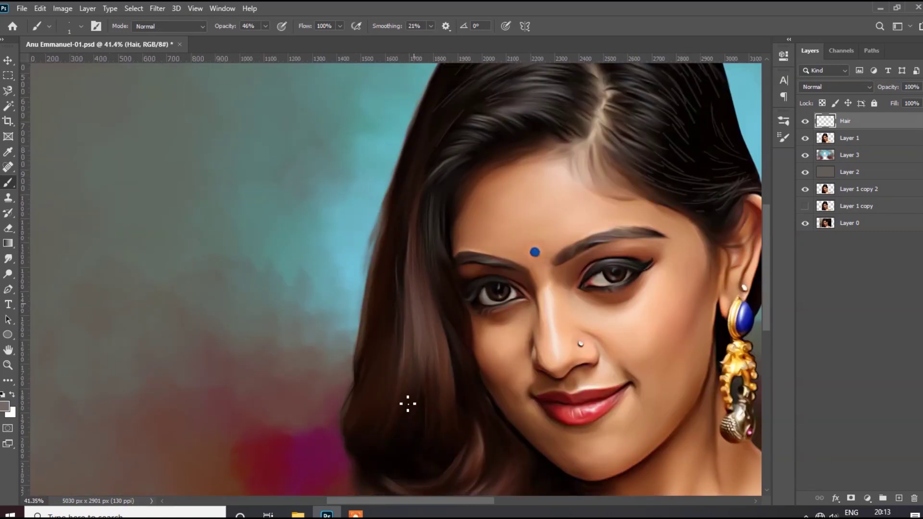
scroll(365, 272, "up", 2)
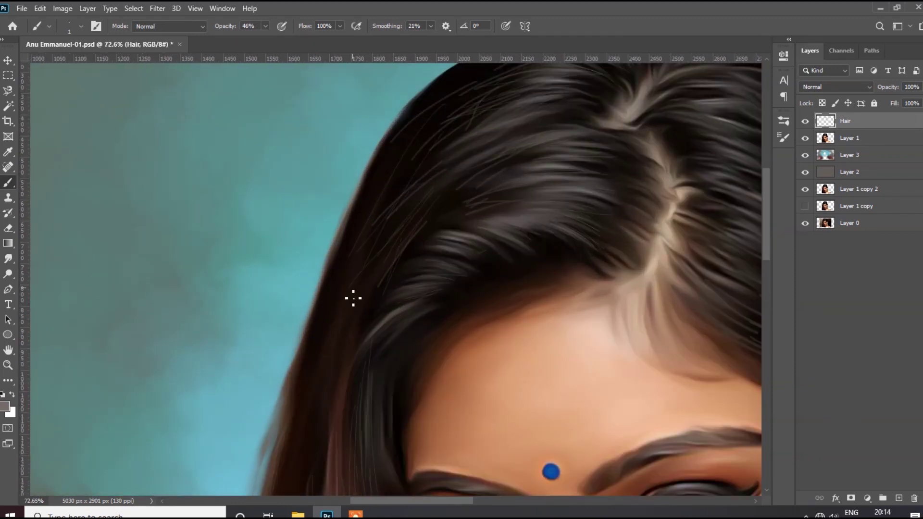
scroll(353, 298, "up", 1)
scroll(349, 237, "up", 3)
scroll(561, 244, "down", 1)
scroll(419, 278, "down", 2)
key("ctrl+s")
Paint thin strands along the hair part
scroll(448, 252, "down", 2)
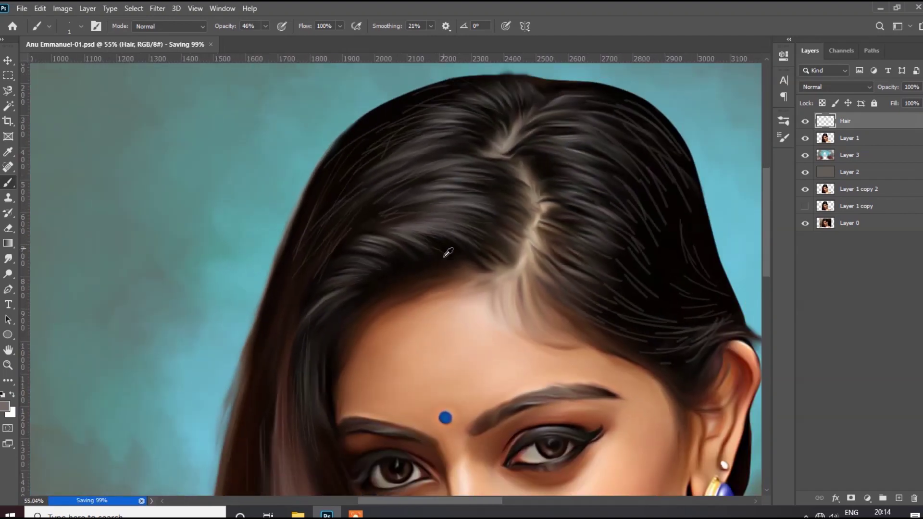
scroll(448, 253, "up", 3)
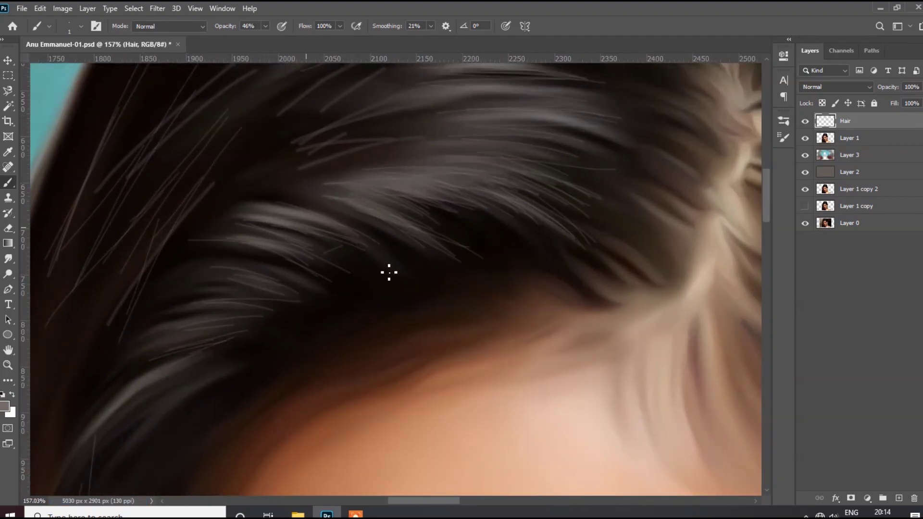
scroll(319, 283, "down", 2)
left_click_drag(294, 309, 388, 313)
left_click_drag(261, 344, 305, 343)
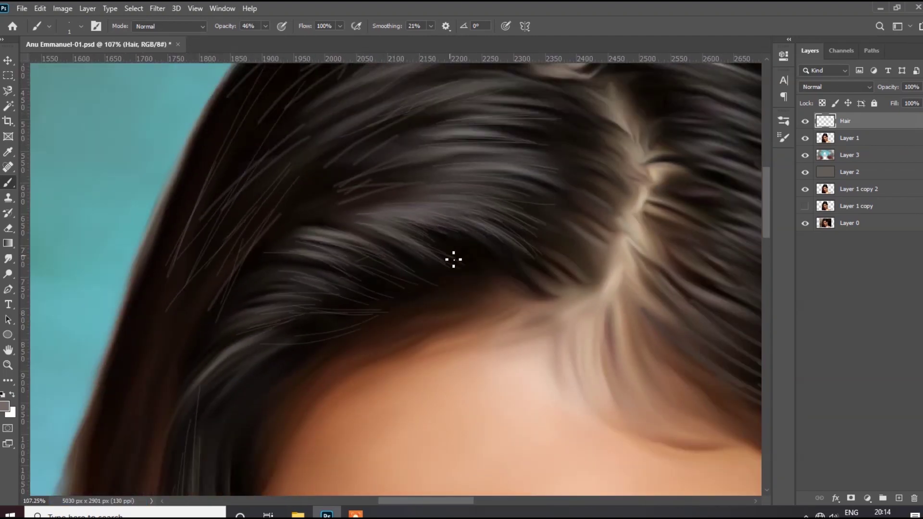
scroll(454, 260, "down", 3)
scroll(444, 246, "up", 3)
scroll(426, 192, "down", 2)
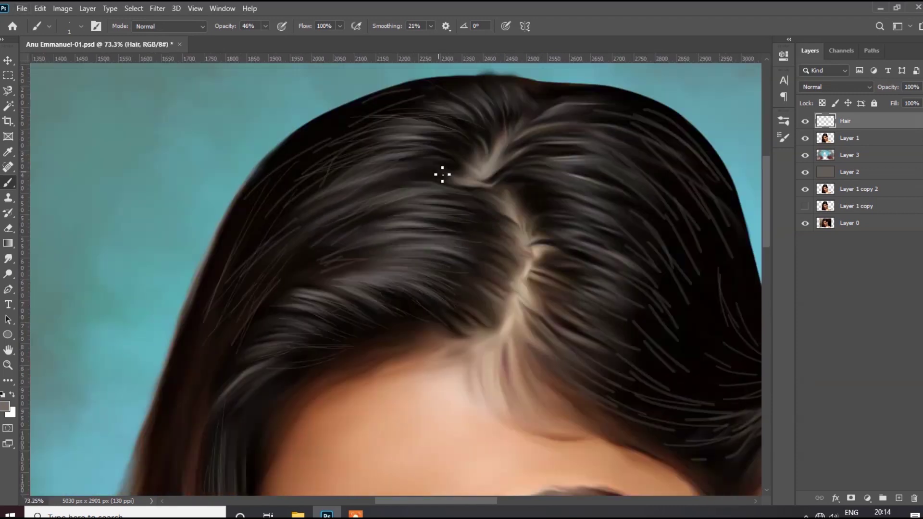
Raise brush opacity to 78% and paint stray strands along the top-left hair outline
left_click(283, 39)
mouse_move(337, 112)
left_mouse_down()
mouse_move(487, 74)
mouse_move(283, 144)
left_mouse_up()
left_click_drag(381, 84, 229, 179)
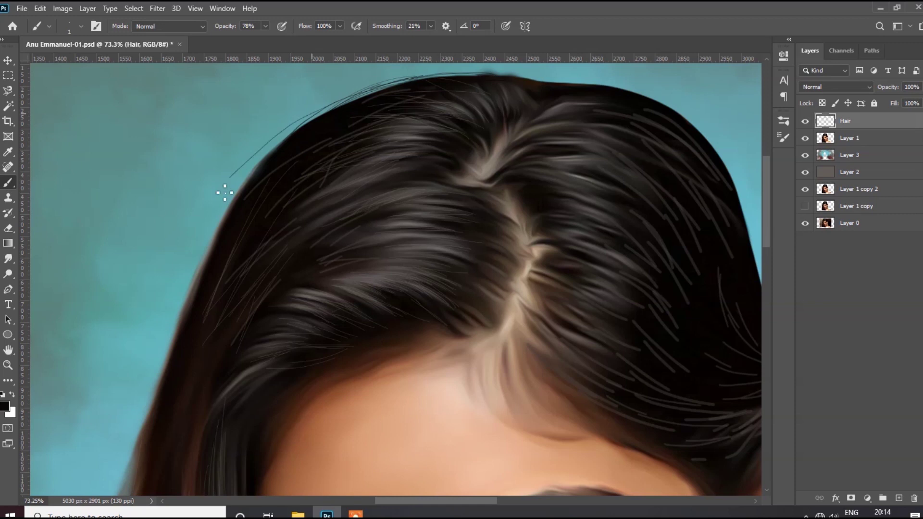
scroll(253, 216, "down", 2)
scroll(235, 287, "down", 1)
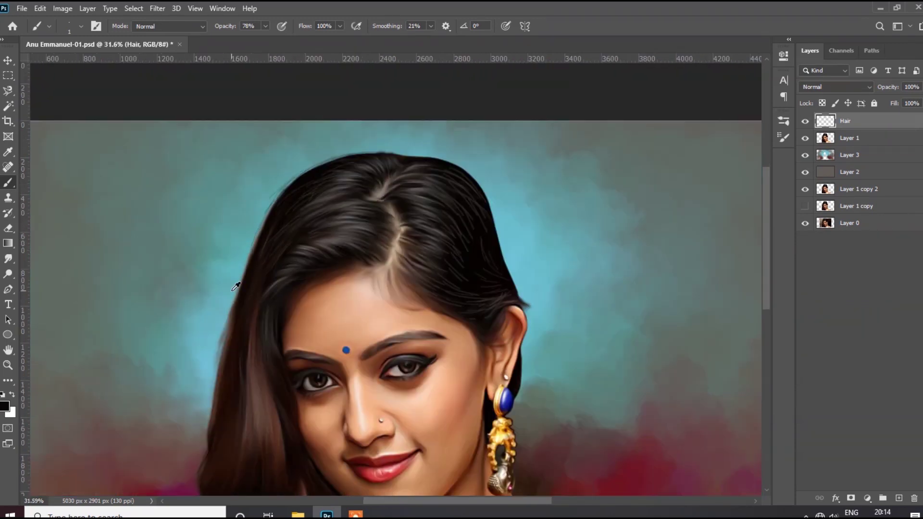
scroll(236, 287, "up", 1)
scroll(242, 320, "down", 1)
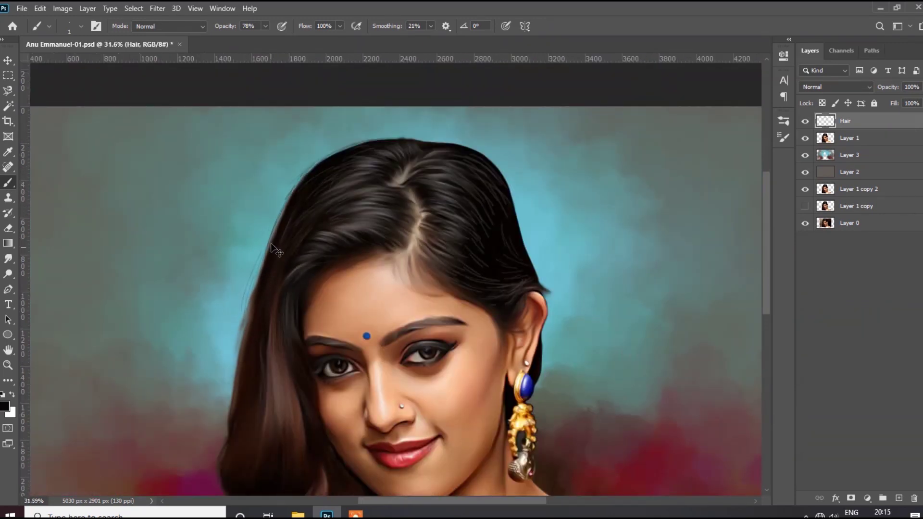
scroll(246, 336, "up", 2)
scroll(230, 340, "down", 1)
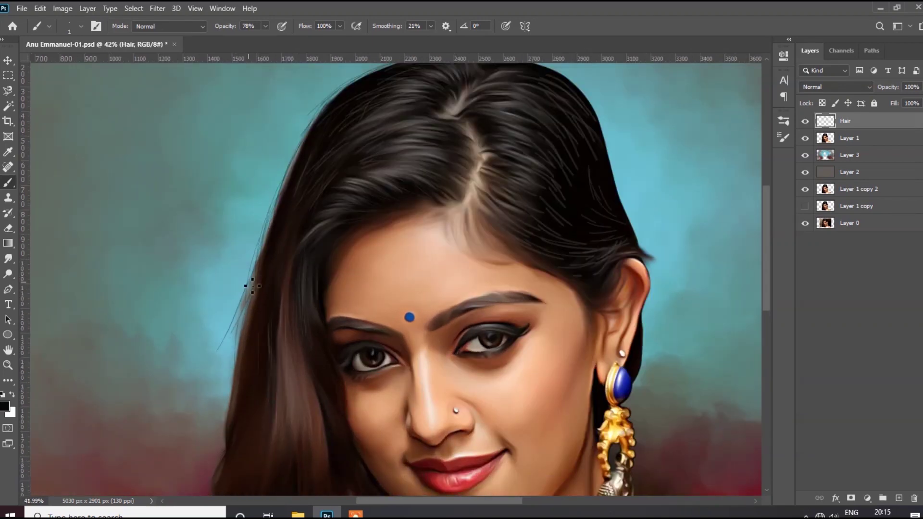
Paint strands along the top hair outline and dark strands down the right edge
left_click_drag(240, 419, 262, 391)
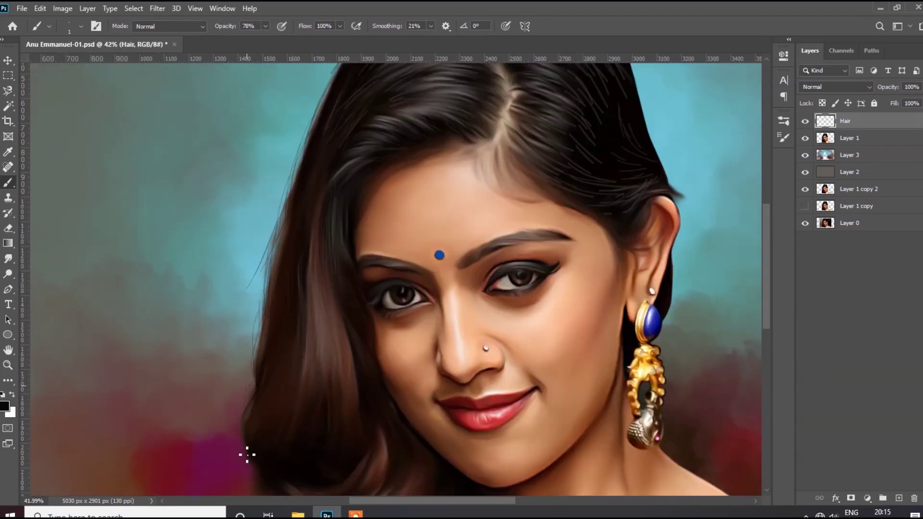
scroll(247, 455, "down", 1)
scroll(256, 355, "up", 1)
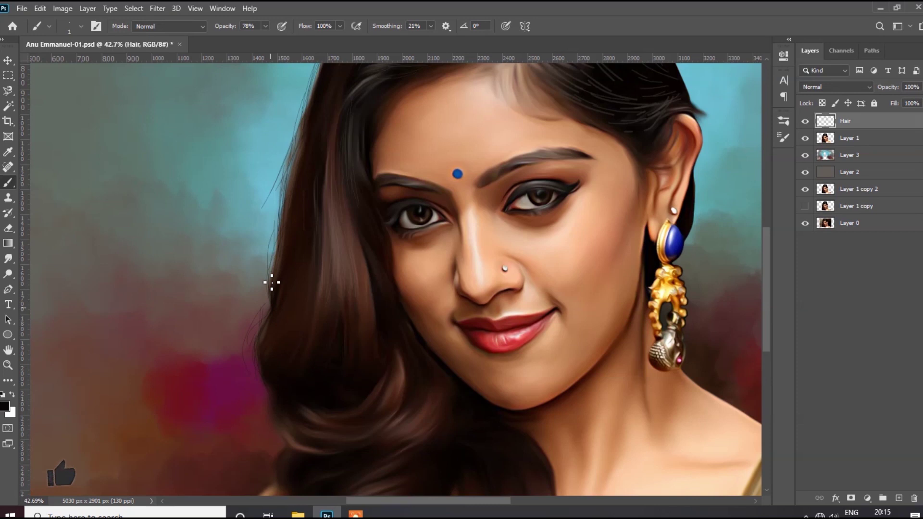
scroll(294, 144, "up", 2)
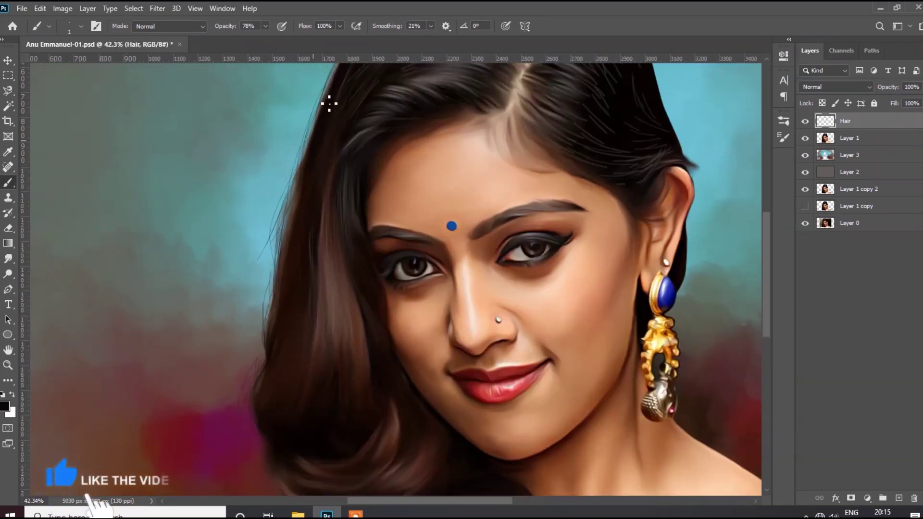
scroll(241, 385, "down", 1)
scroll(235, 383, "down", 2)
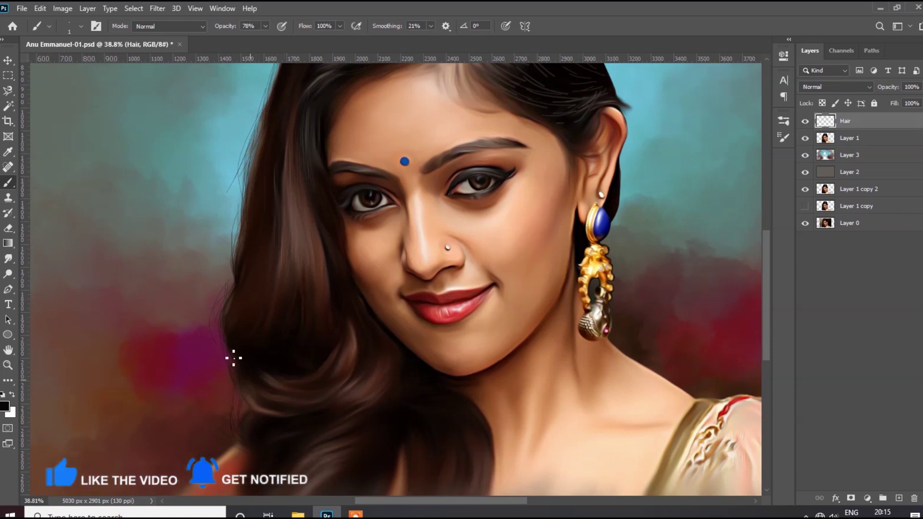
scroll(233, 291, "down", 2)
scroll(388, 127, "up", 5)
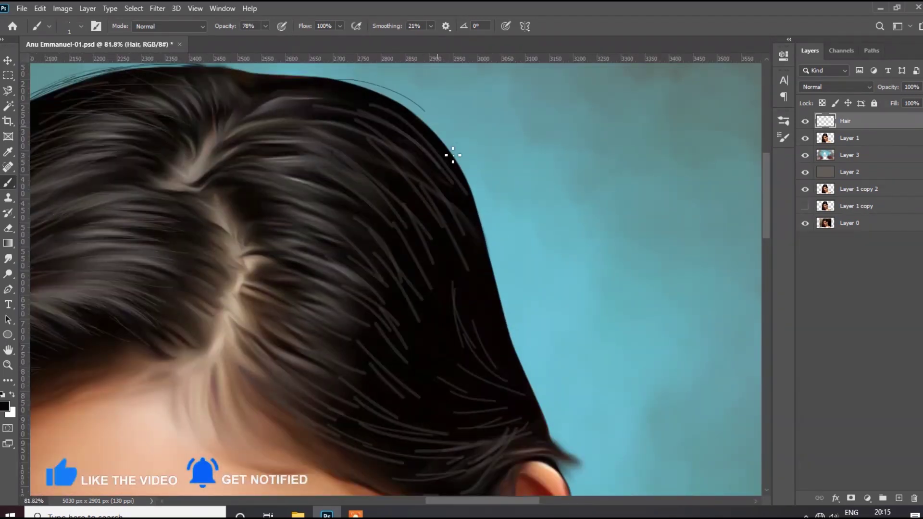
left_click_drag(351, 77, 414, 123)
left_click_drag(308, 75, 399, 101)
mouse_move(341, 79)
left_mouse_down()
mouse_move(452, 154)
mouse_move(500, 299)
left_mouse_up()
left_click_drag(435, 134, 504, 312)
Add dark strands along the right hair edge and the top-right outline
scroll(505, 337, "down", 3)
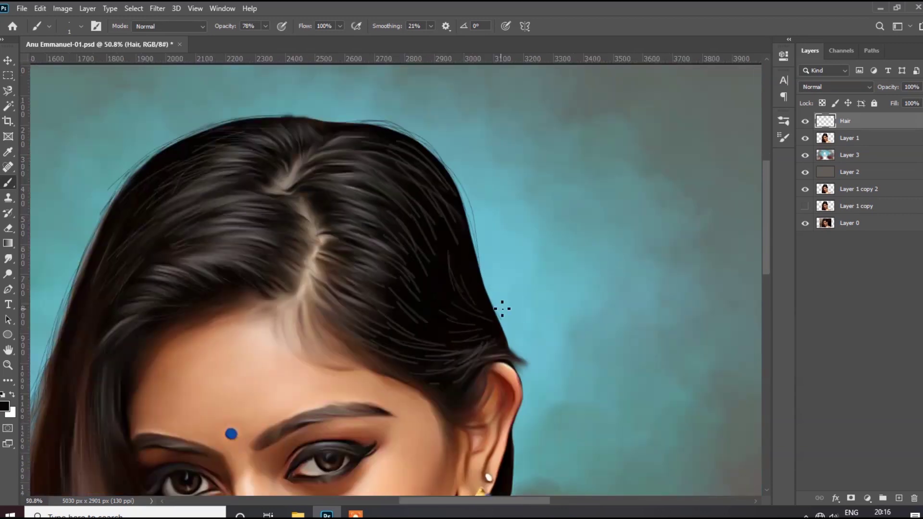
left_click_drag(483, 276, 508, 347)
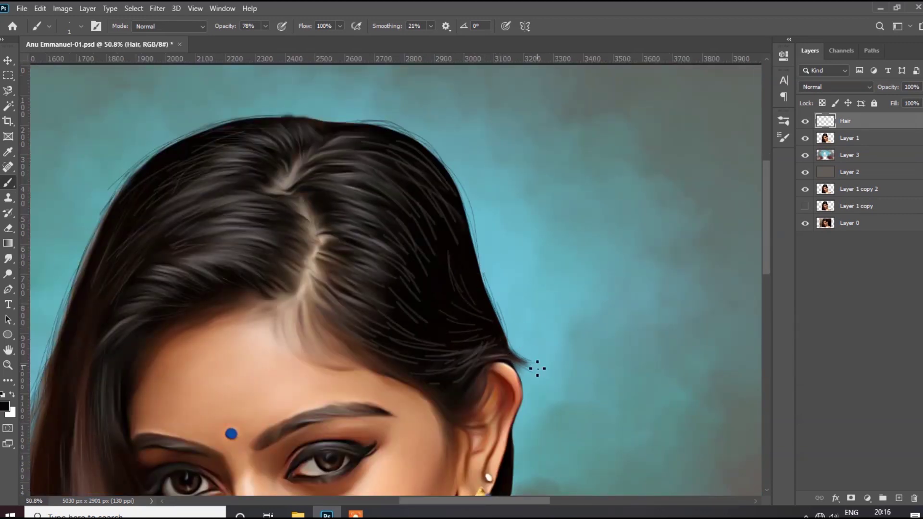
left_click_drag(480, 266, 513, 340)
left_click_drag(457, 183, 479, 284)
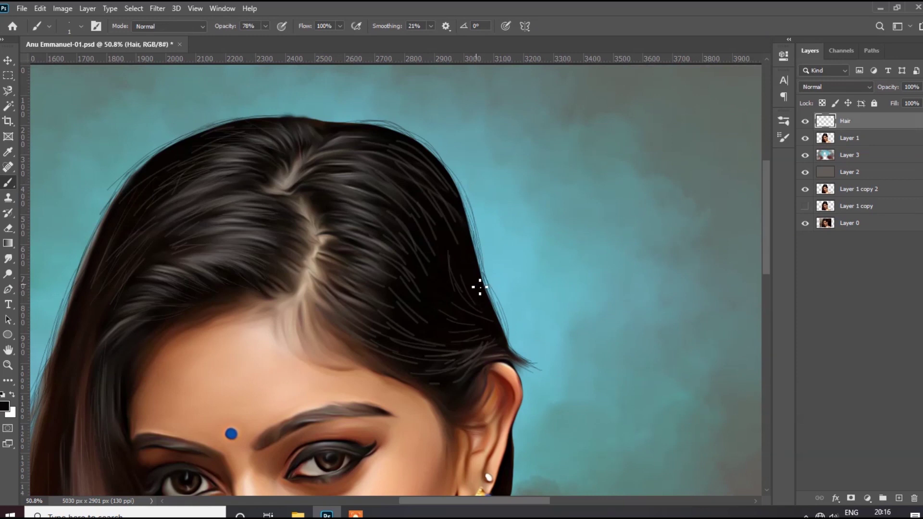
scroll(385, 214, "up", 3)
mouse_move(544, 277)
left_mouse_down()
mouse_move(332, 191)
mouse_move(309, 197)
left_mouse_up()
left_click_drag(373, 195, 355, 202)
scroll(412, 189, "down", 1)
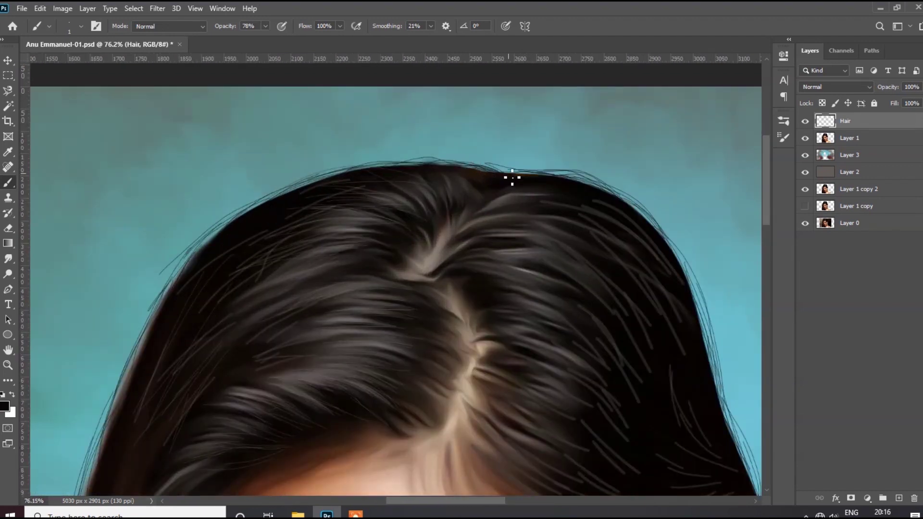
scroll(458, 182, "down", 3)
scroll(250, 316, "up", 3)
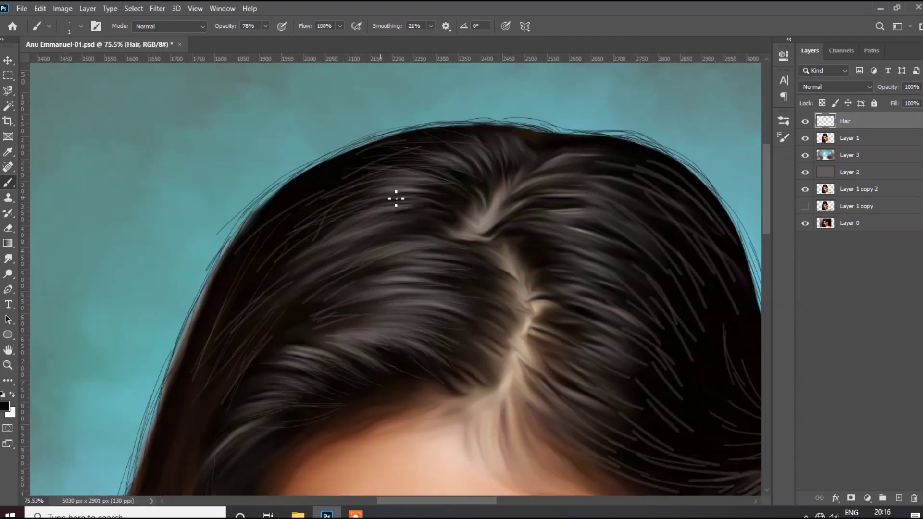
Check the painting colour, paint a thin strand near the crown, and zoom out to review
left_click(5, 407)
key("Return")
scroll(540, 268, "up", 3)
left_click_drag(343, 240, 430, 227)
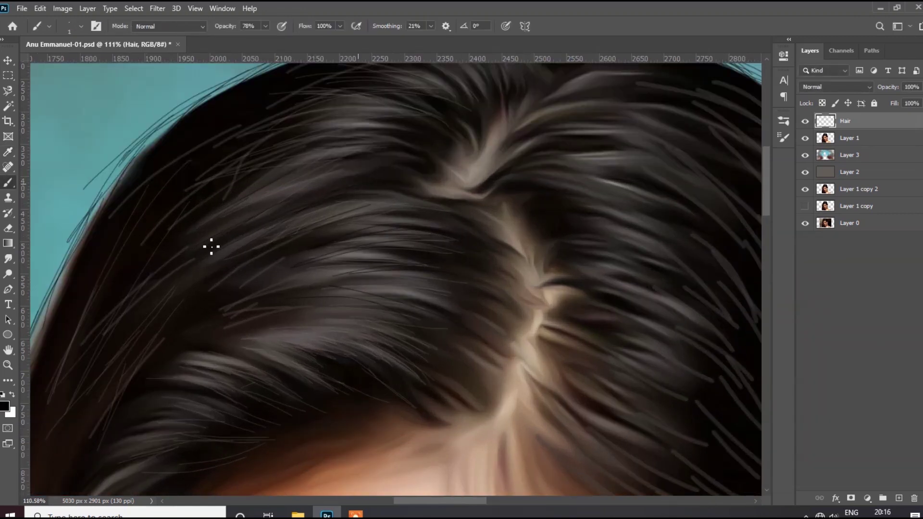
scroll(442, 167, "down", 1)
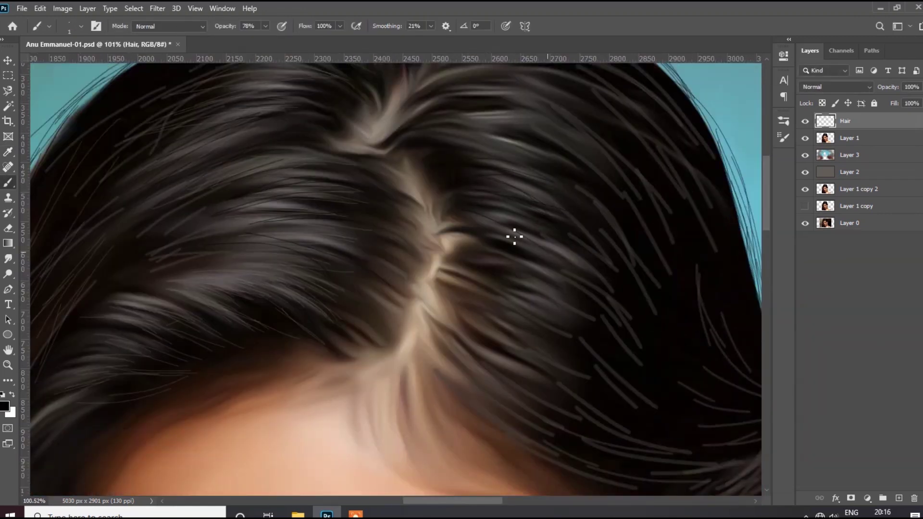
scroll(514, 237, "down", 5)
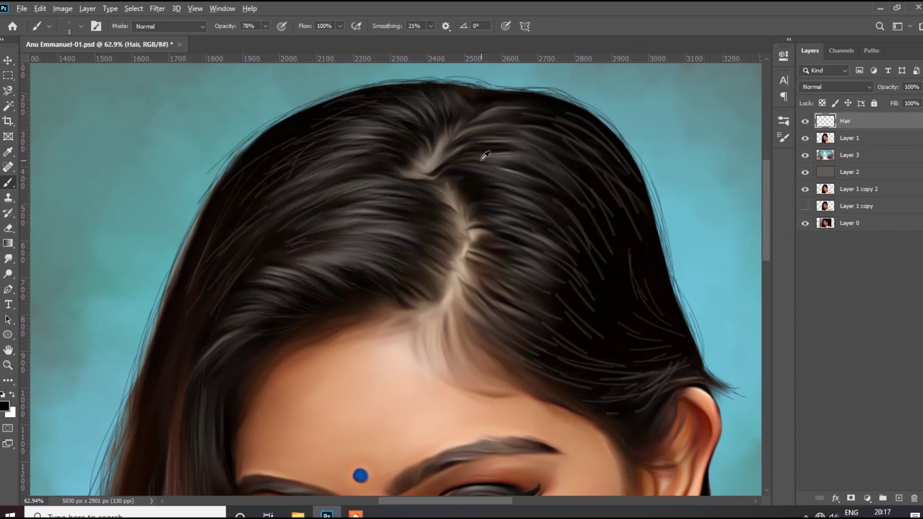
scroll(337, 324, "down", 5)
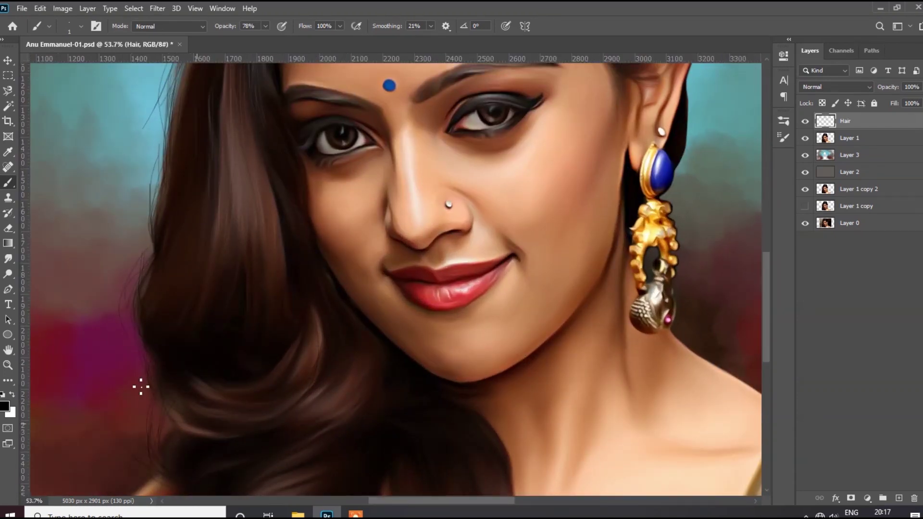
scroll(147, 378, "down", 2)
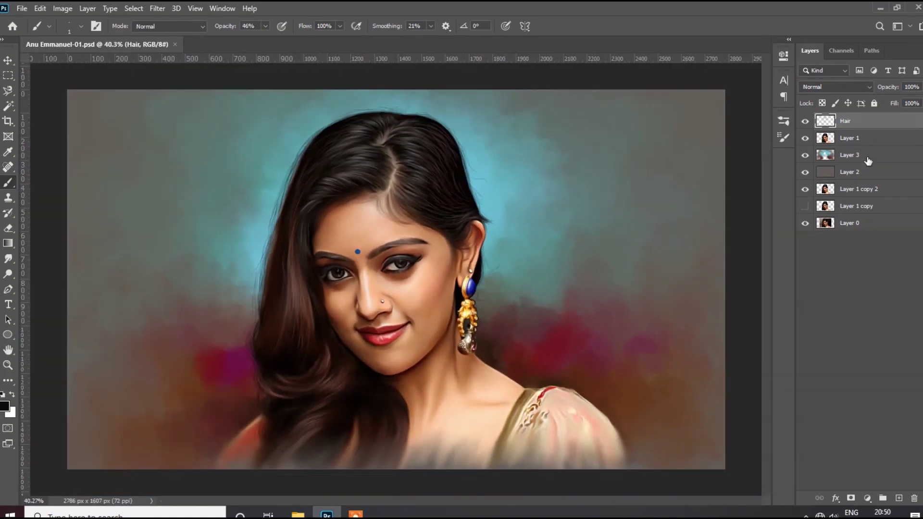
Add a new layer named Color 1 and pick dark red as the painting colour
key("ctrl+shift+alt+n")
double_click(850, 121)
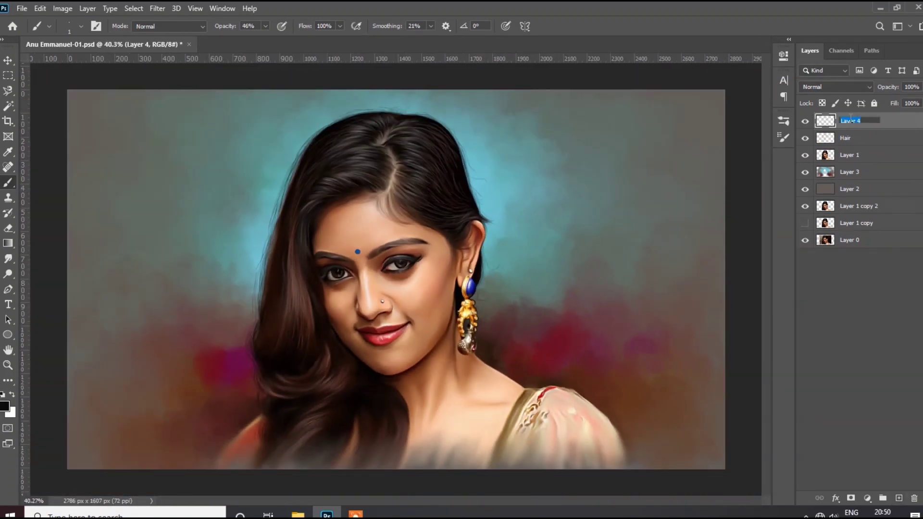
type("Color 1")
key("Return")
key("i")
left_click(5, 407)
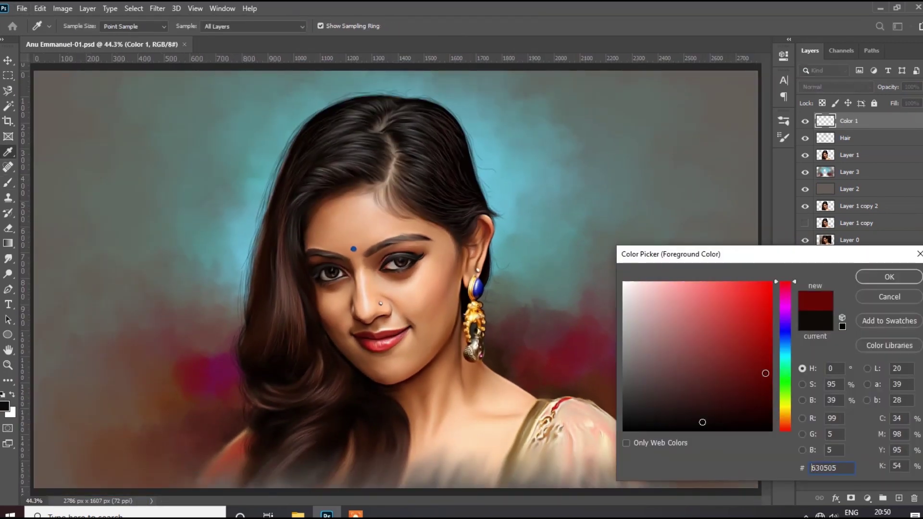
left_click(890, 277)
key("b")
Set the Color 1 layer to Color blend mode and enlarge the brush for broad tinting
left_click(96, 26)
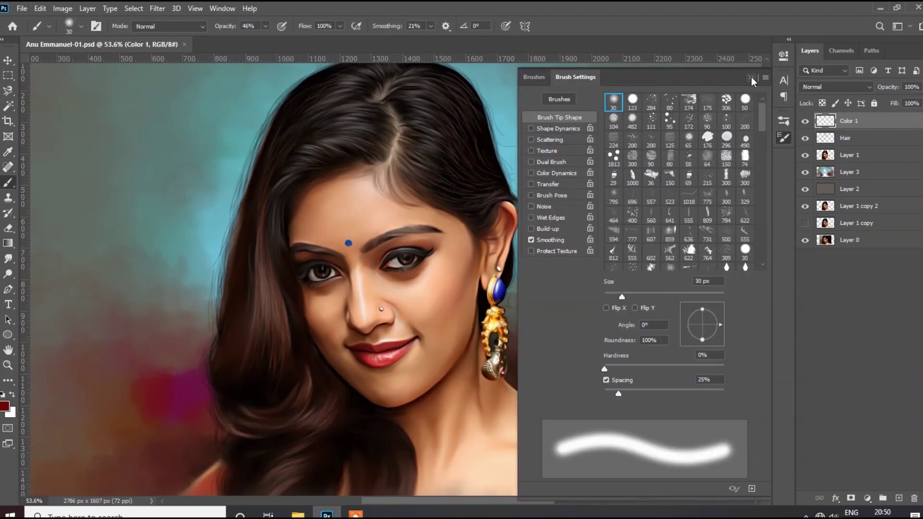
scroll(385, 279, "up", 2)
left_click(265, 26)
left_click(843, 87)
left_click(817, 362)
key("bracketright")
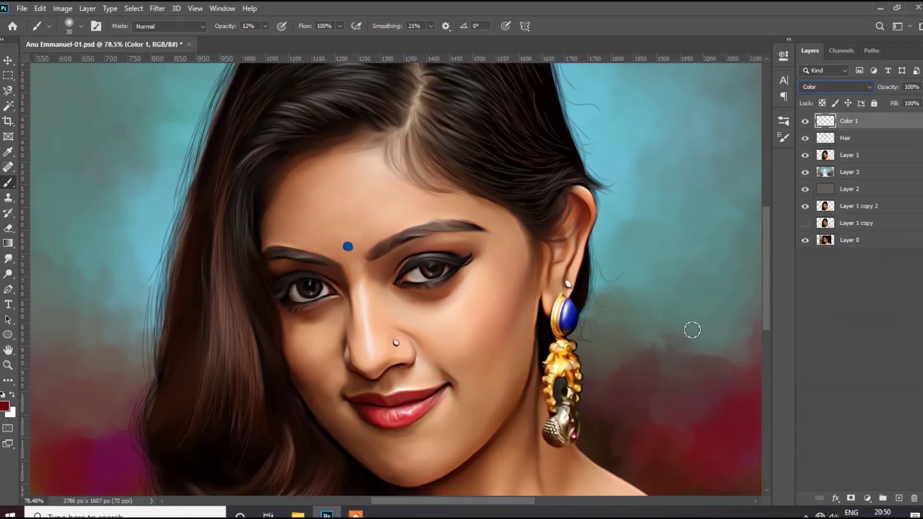
key("bracketright")
key("ctrl+0")
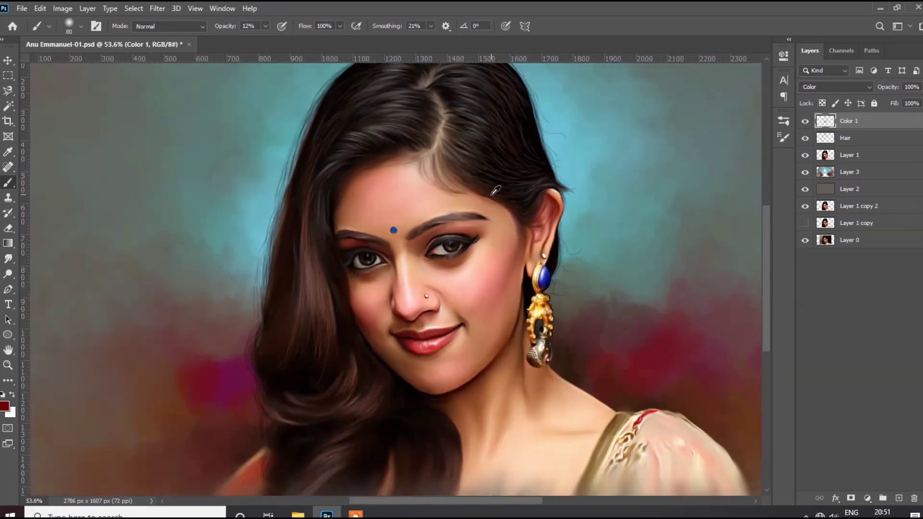
key("bracketright")
key("bracketright")
key("bracketright")
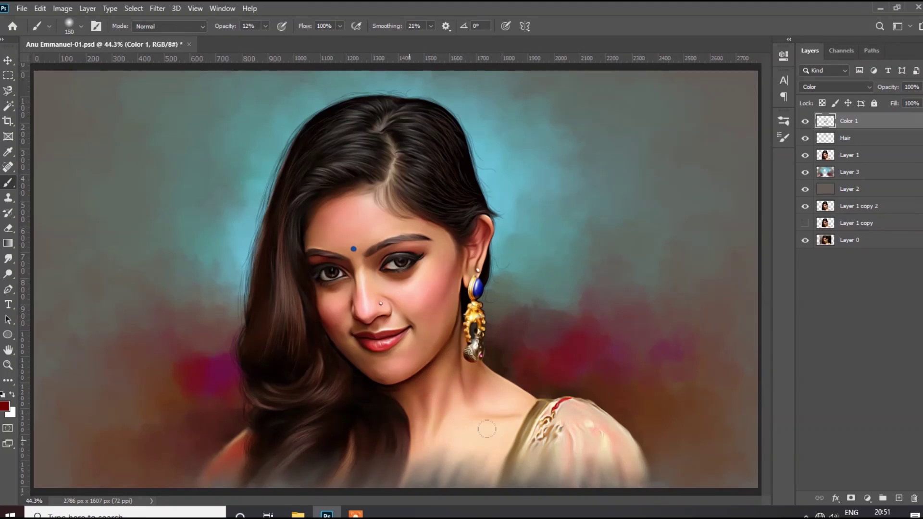
Smudge the paint along the lower neck on Layer 1, then return to Color 1
left_click(487, 429, "ctrl")
key("r")
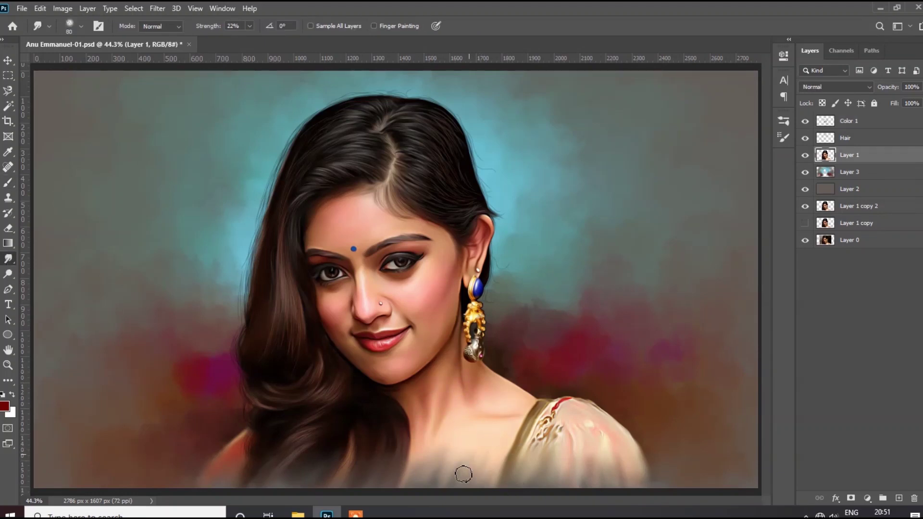
left_click_drag(485, 455, 429, 462)
left_click(501, 445, "ctrl")
key("b")
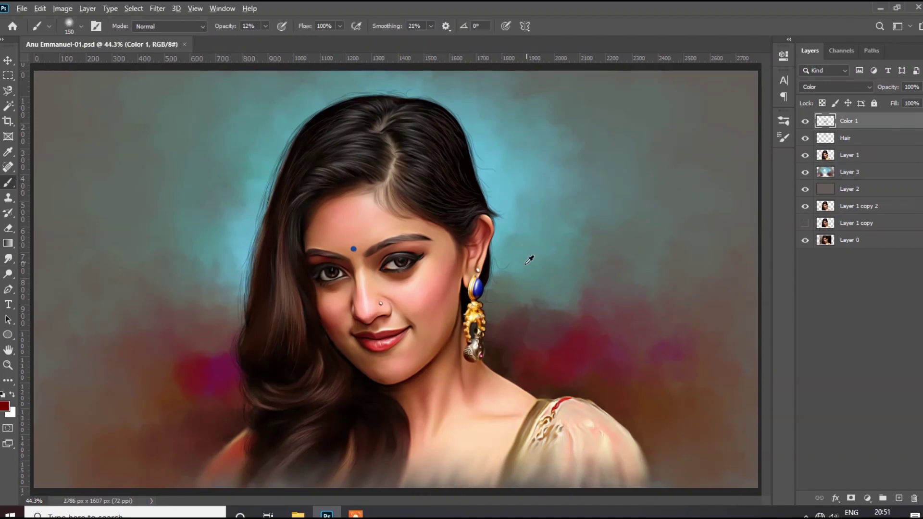
Adjust the Color 1 tint opacity, enlarge the brush, and add an empty Layer 4
scroll(521, 266, "up", 1)
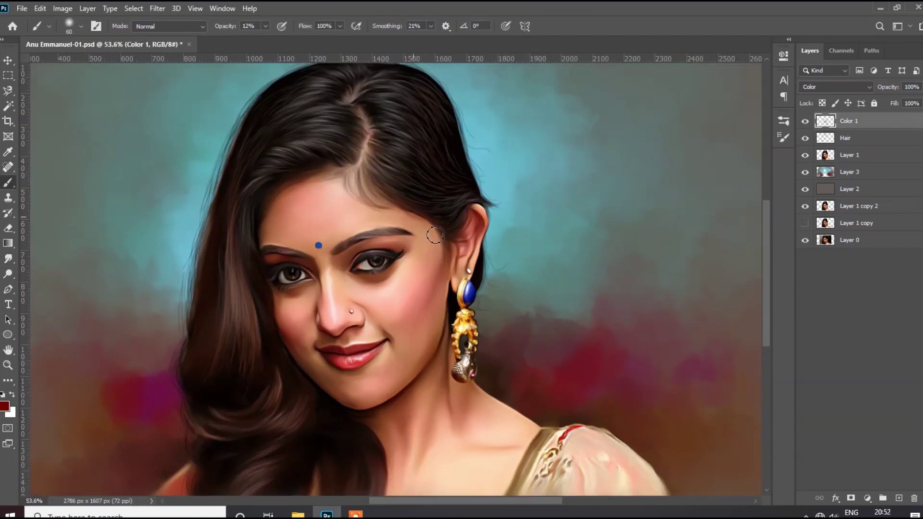
scroll(354, 236, "down", 1)
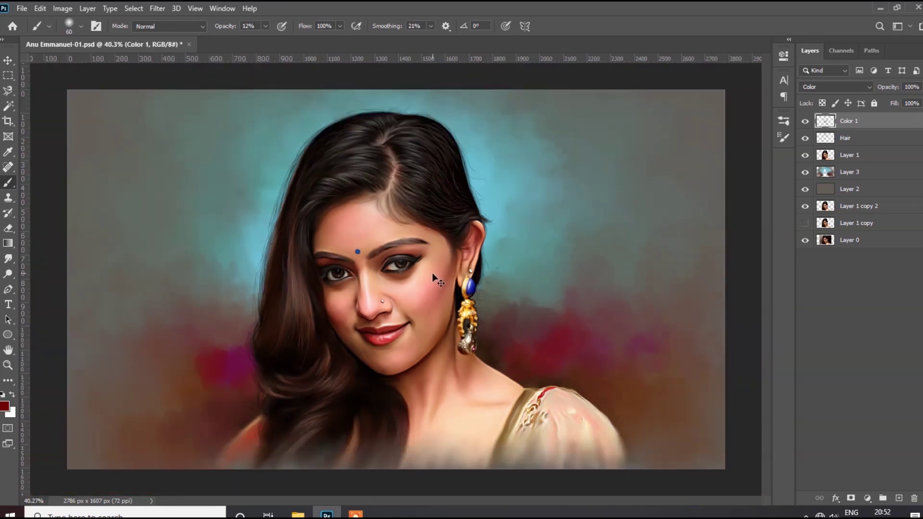
scroll(337, 313, "up", 1)
scroll(331, 340, "up", 1)
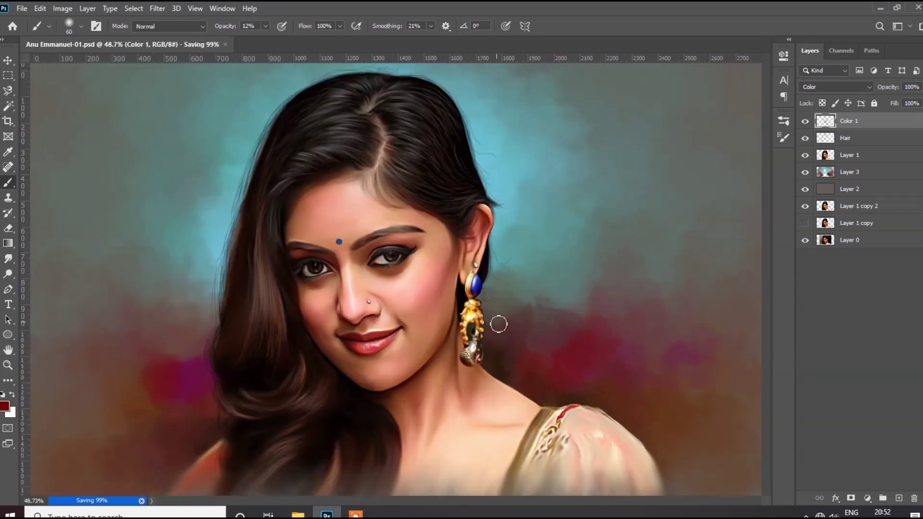
left_click(921, 87)
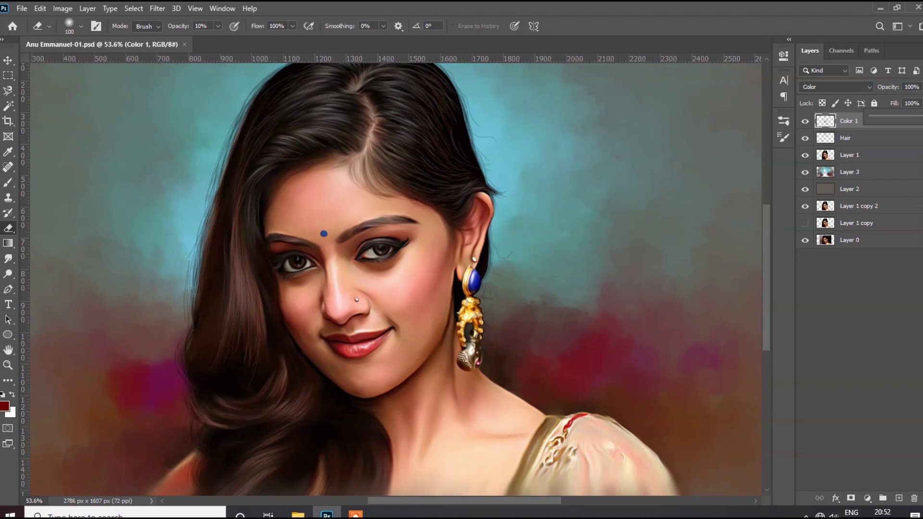
key("bracketright")
key("bracketright")
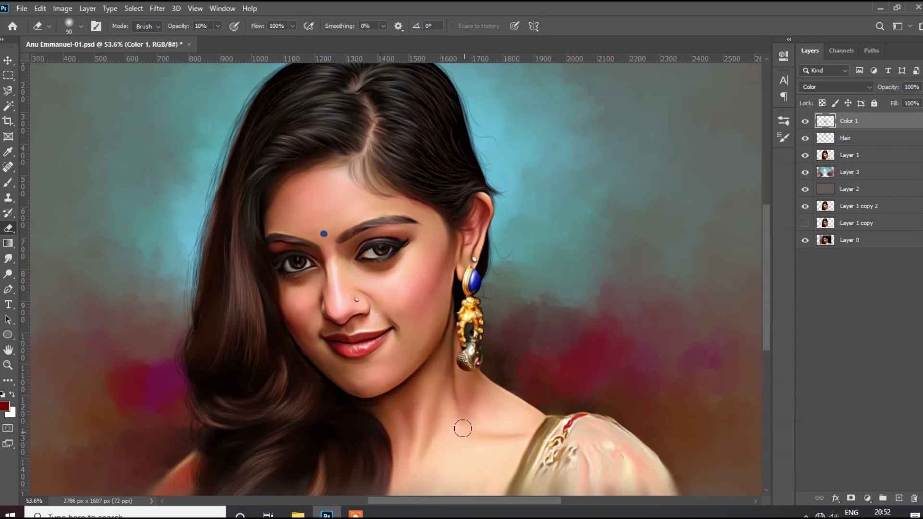
scroll(411, 450, "down", 3)
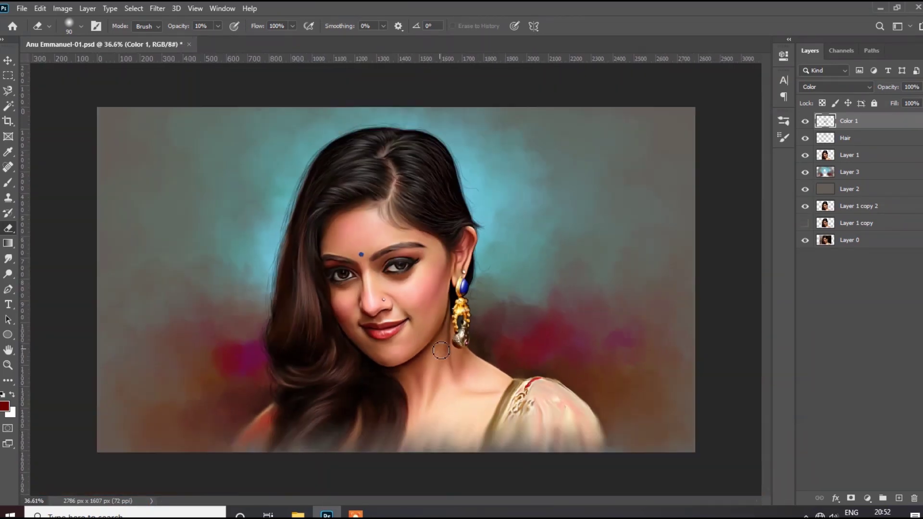
scroll(408, 393, "up", 2)
key("ctrl+shift+alt+n")
type("Color 2")
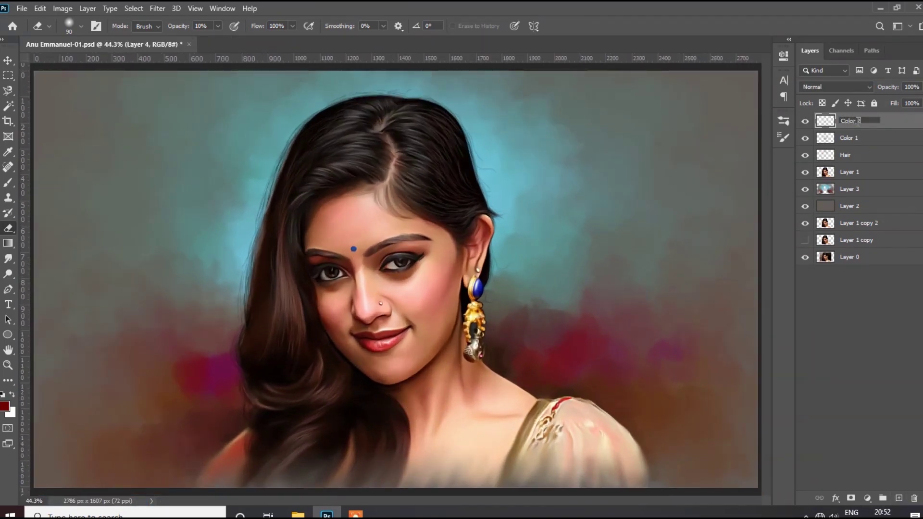
Name the new layer Color 2 and choose a golden orange painting colour
key("Return")
scroll(367, 192, "up", 2)
key("i")
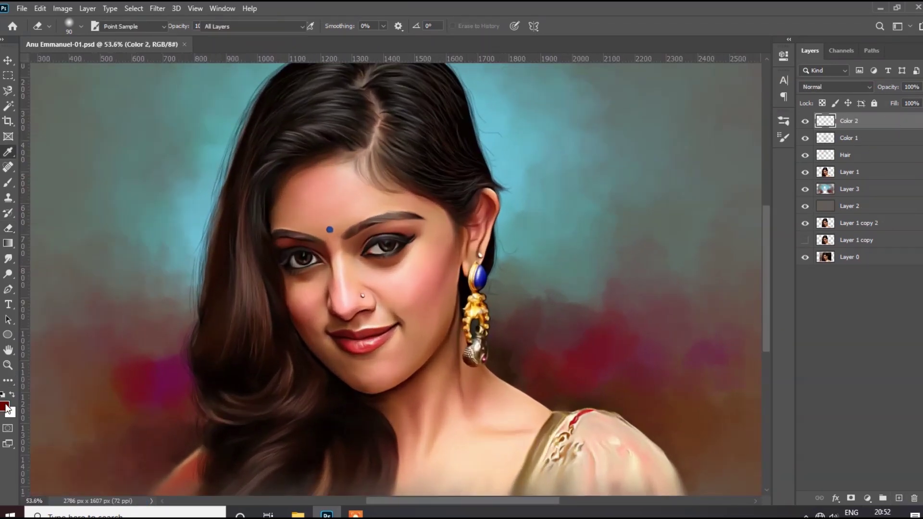
left_click(4, 406)
left_click_drag(782, 394, 789, 421)
left_click(752, 319)
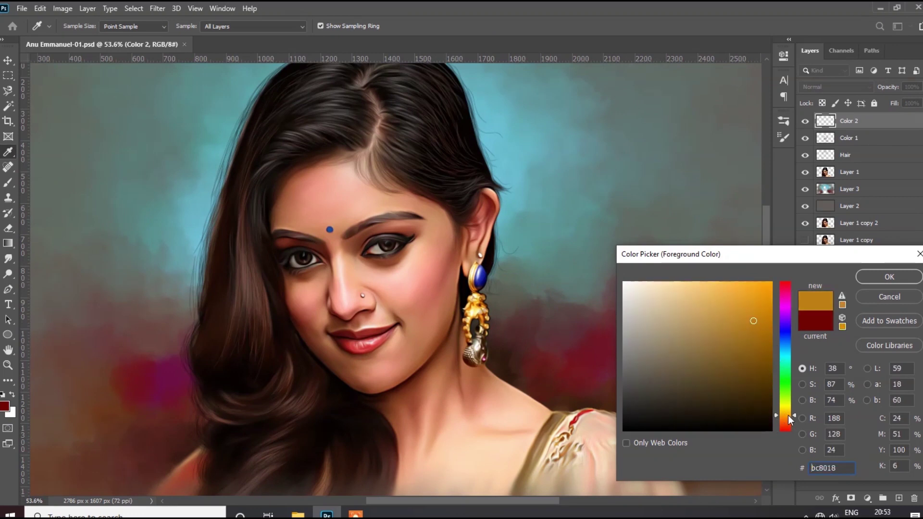
key("Return")
key("e")
key("b")
scroll(451, 236, "up", 2)
Set Color 2 to Color blend mode, tint the face gold at 73% fill, and save
key("shift+alt+c")
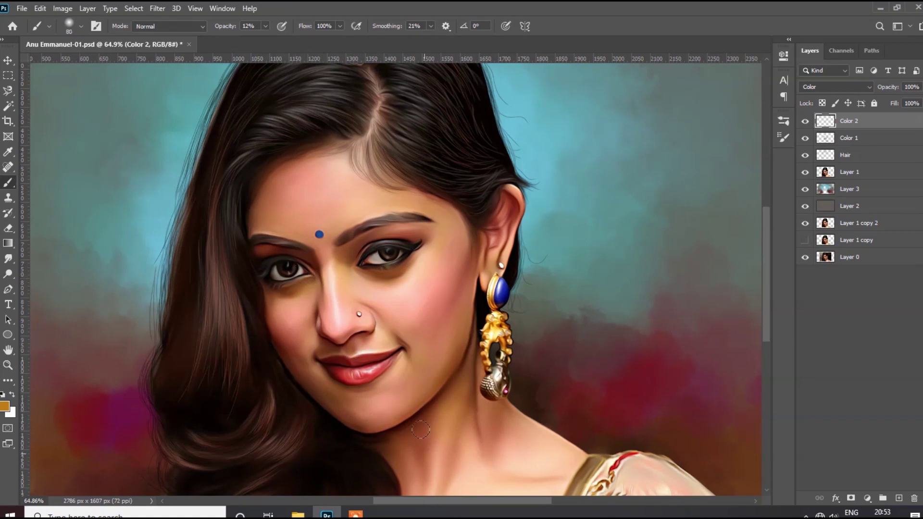
scroll(421, 430, "down", 2)
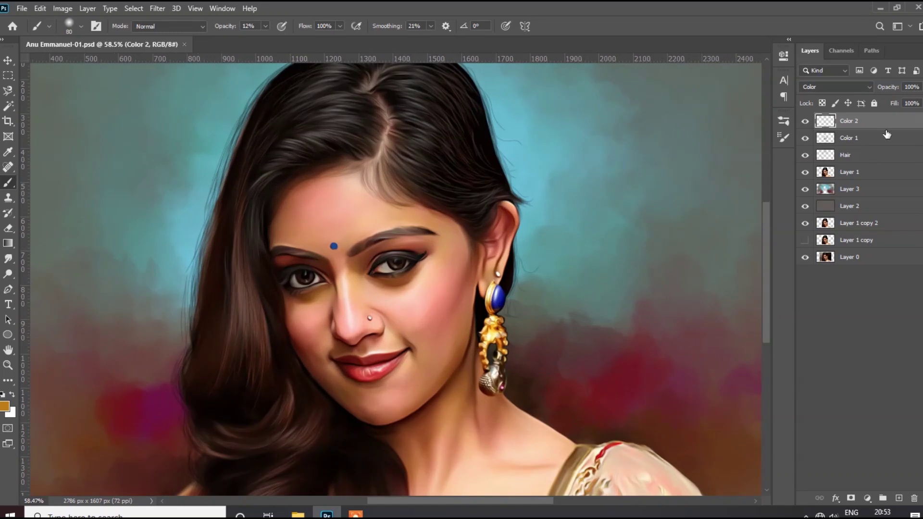
left_click_drag(919, 103, 914, 119)
scroll(348, 348, "up", 2, "alt")
key("bracketleft")
key("bracketleft")
key("bracketleft")
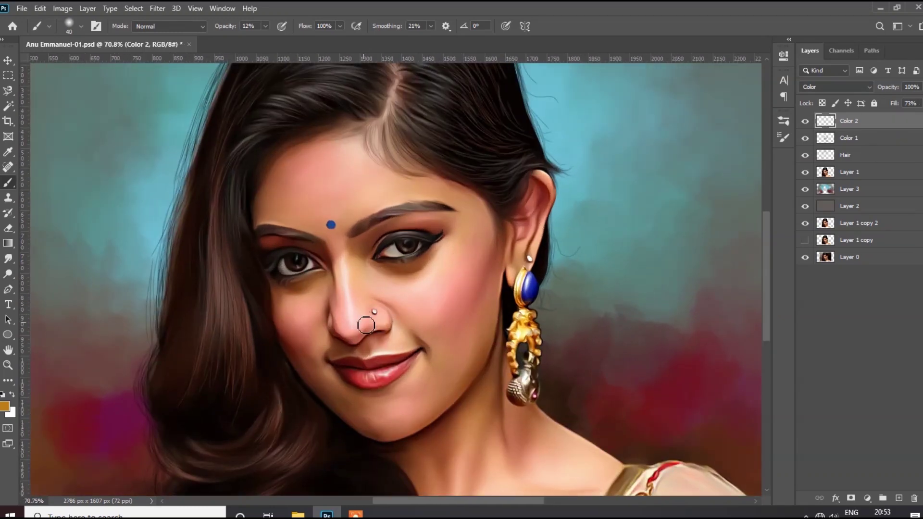
key("ctrl+s")
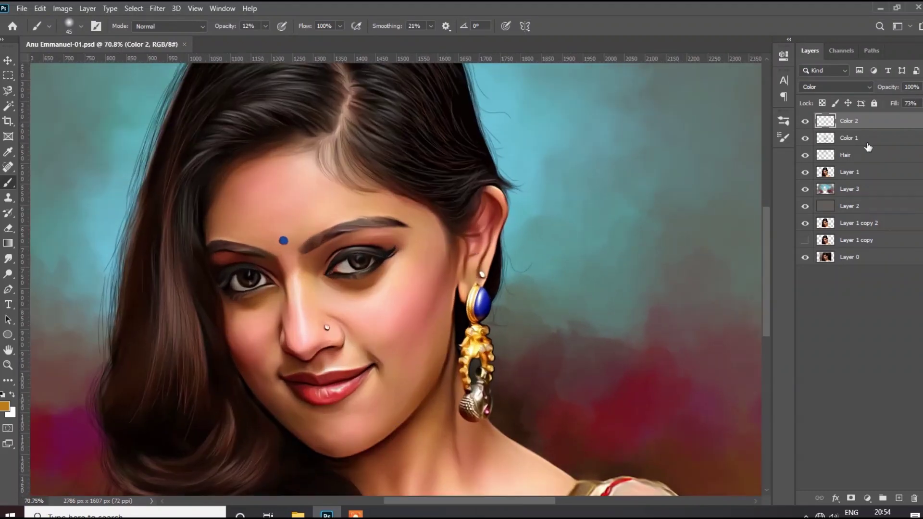
Pick the dark red again and smudge the painted portrait on Layer 1
left_click(867, 144)
left_click(5, 407)
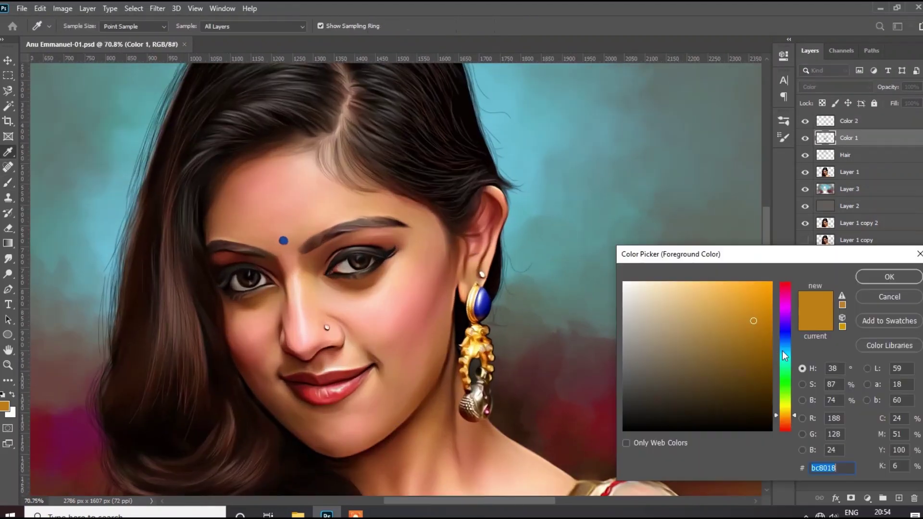
left_click_drag(785, 419, 785, 431)
left_click(767, 368)
left_click(885, 279)
left_click(472, 279, "ctrl")
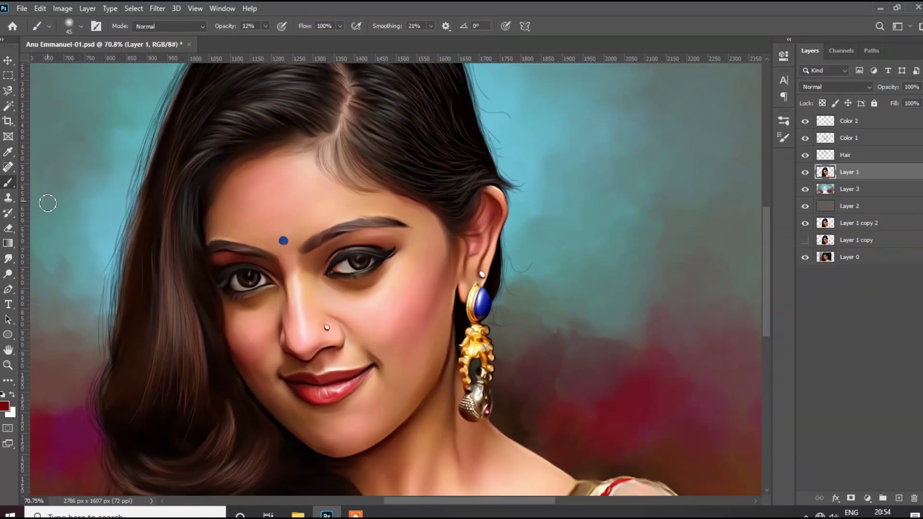
key("r")
scroll(457, 259, "up", 3, "alt")
scroll(456, 260, "up", 5, "alt")
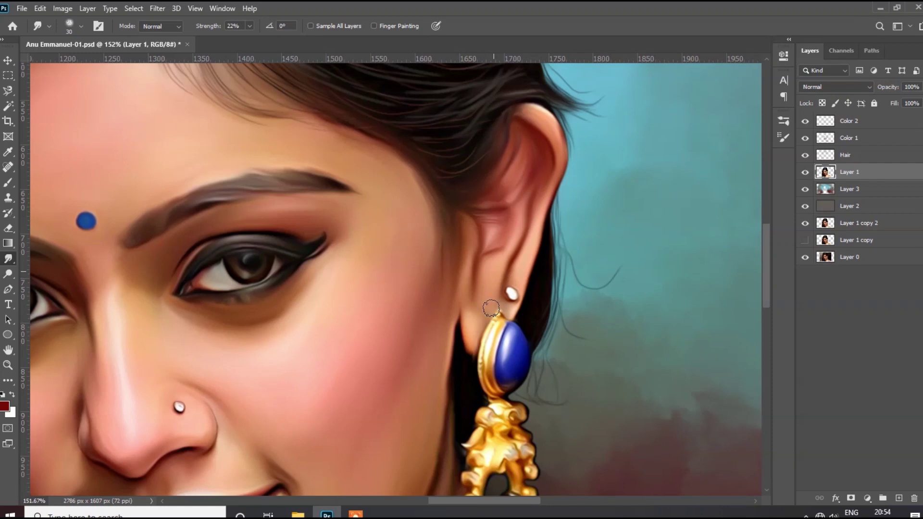
scroll(488, 299, "down", 8, "alt")
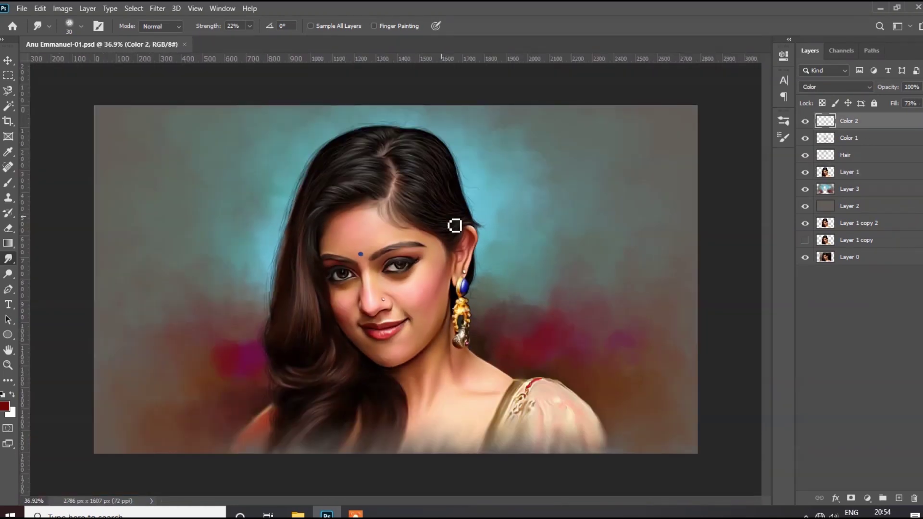
left_click(457, 331, "ctrl")
Add a new empty layer on top and name it Color 3
scroll(457, 331, "up", 1, "alt")
key("ctrl+shift+alt+n")
double_click(860, 123)
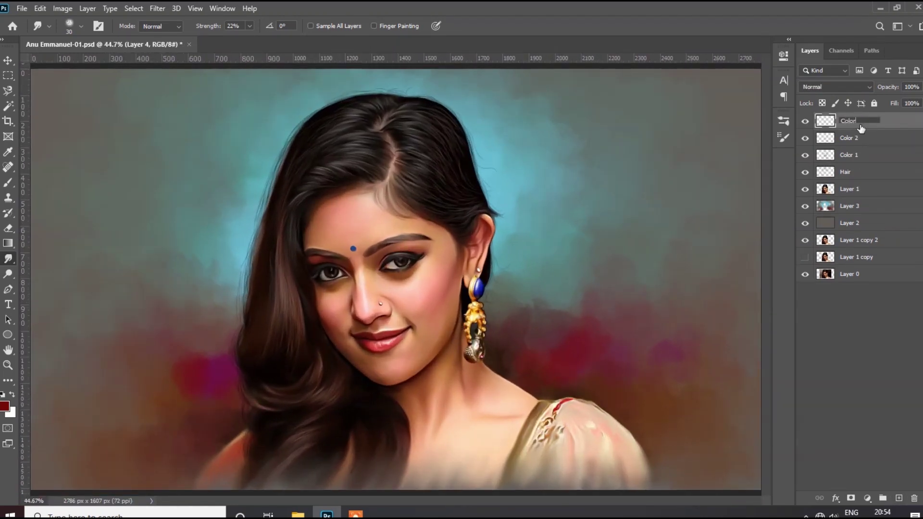
key("Return")
scroll(423, 194, "down", 3, "alt")
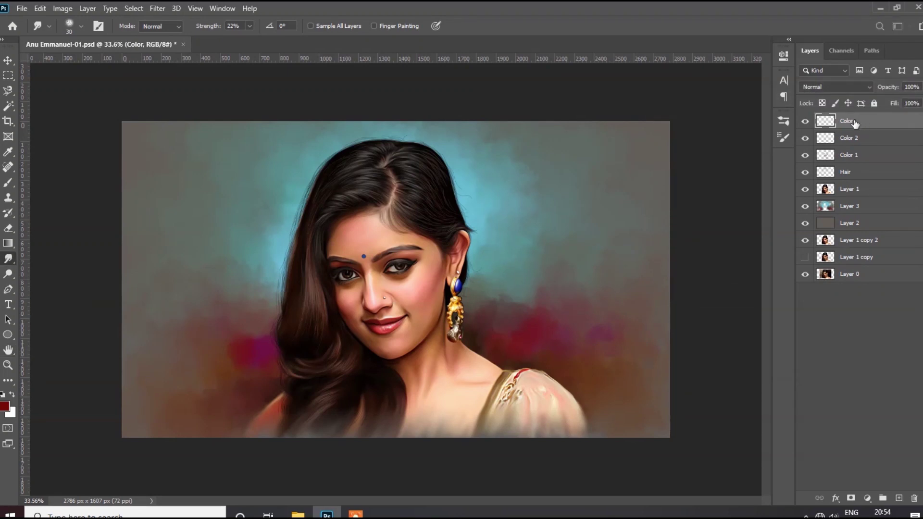
type("3")
key("Return")
scroll(445, 239, "up", 2, "alt")
Choose a blue-teal foreground colour and set Color 3 to Color blend mode
left_click(826, 189, "ctrl")
left_click(8, 184)
left_click(4, 406)
left_click(786, 366)
left_click(723, 348)
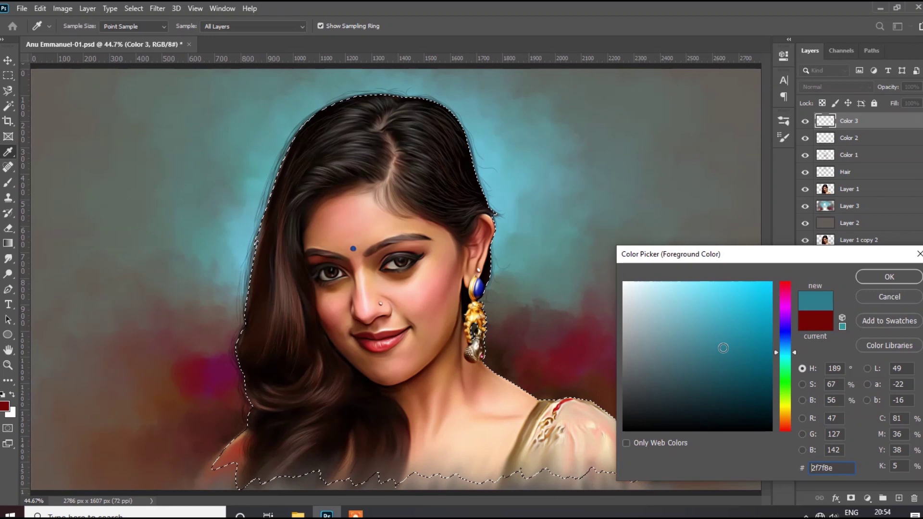
key("Return")
scroll(432, 334, "up", 3, "alt")
key("bracketleft")
key("bracketleft")
left_click(837, 87)
left_click(817, 366)
Paint a faint teal wash over the cheek and temple with a soft brush
key("bracketright")
key("bracketright")
key("bracketright")
left_click_drag(369, 297, 377, 288)
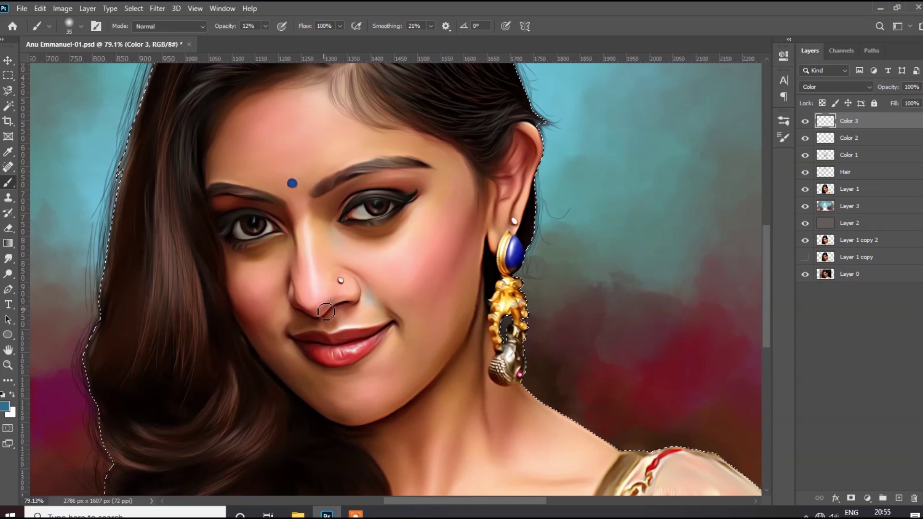
key("bracketleft")
key("bracketleft")
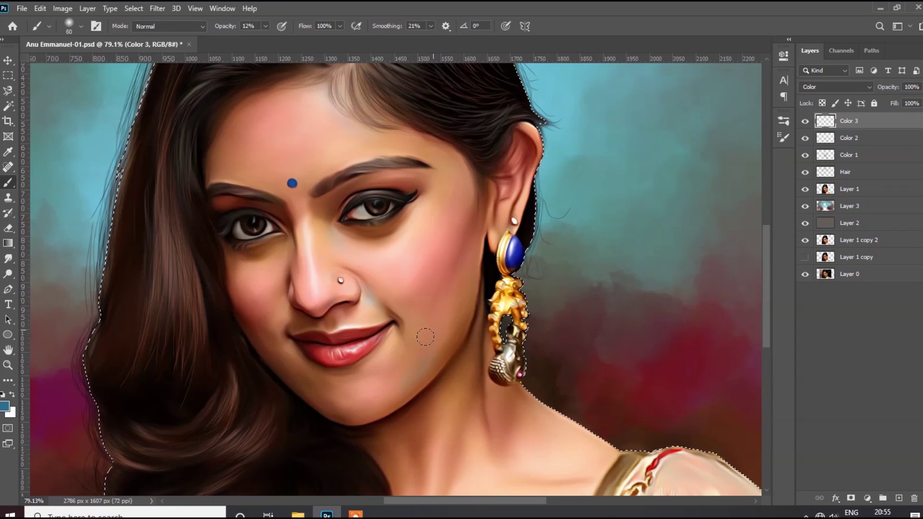
key("bracketright")
key("bracketright")
scroll(447, 155, "down", 2)
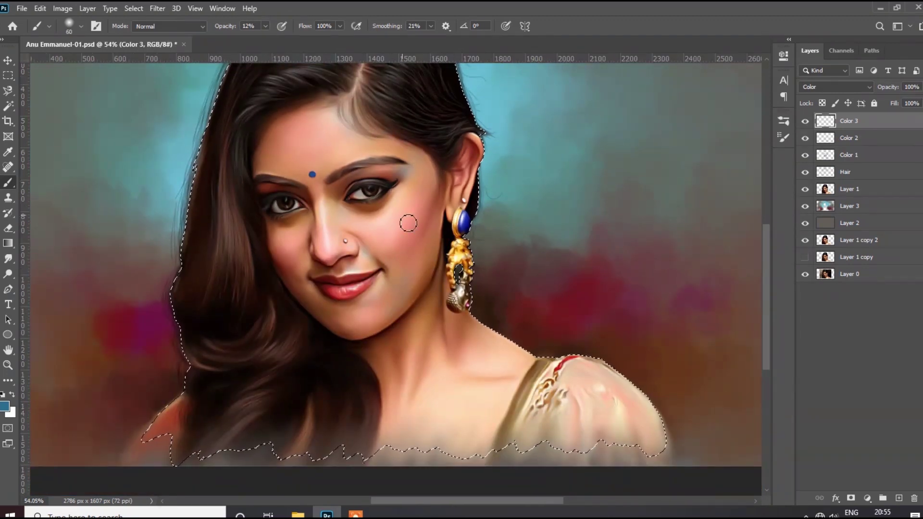
scroll(410, 402, "up", 2)
scroll(466, 363, "down", 2)
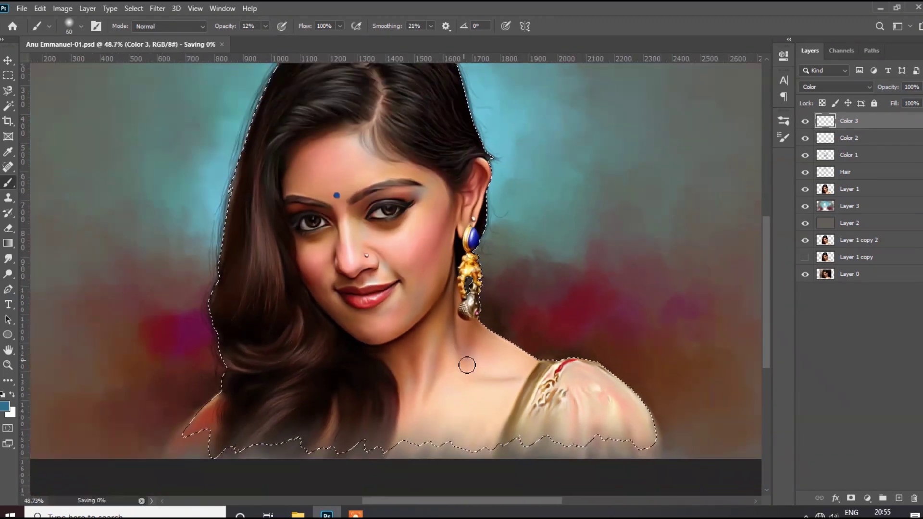
scroll(604, 392, "up", 1)
key("bracketleft")
key("bracketleft")
key("bracketleft")
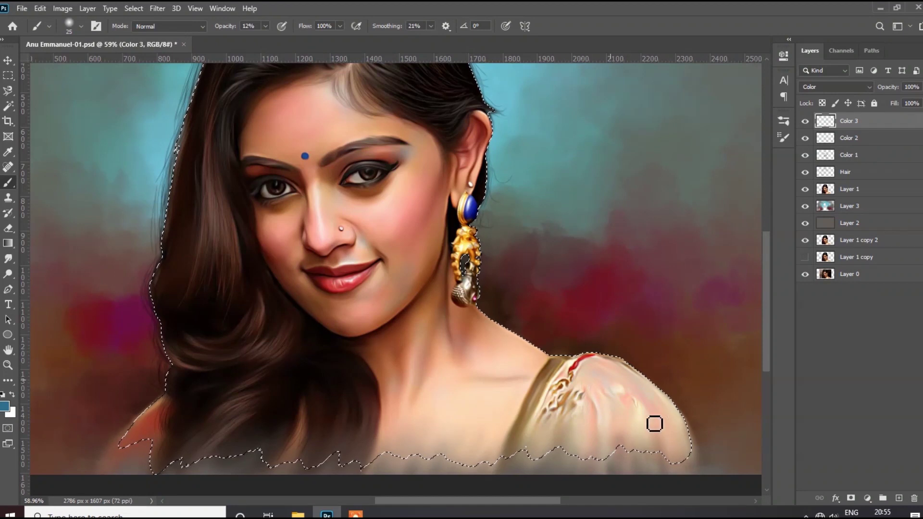
scroll(479, 305, "up", 2)
scroll(556, 373, "down", 2)
scroll(433, 140, "up", 1)
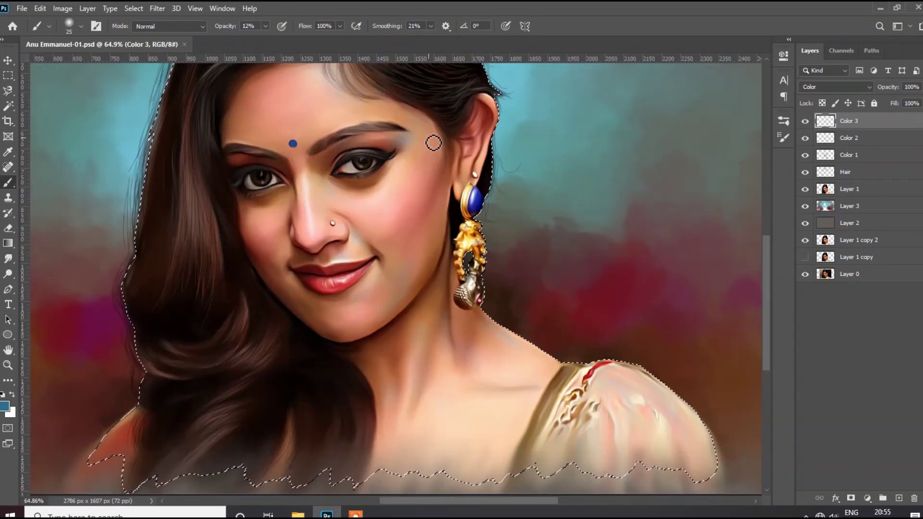
Blend the teal tint into the skin with a size-90 Smudge brush
key("r")
key("bracketright")
key("bracketright")
key("bracketright")
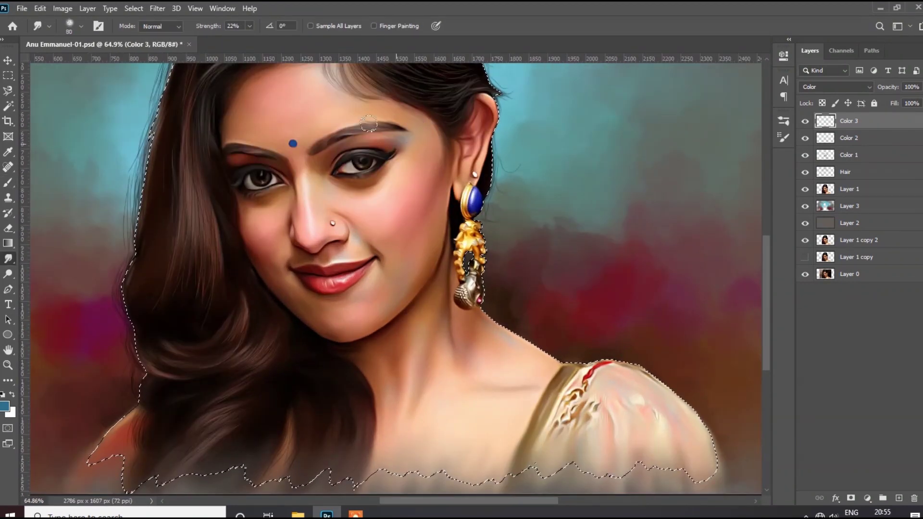
scroll(375, 110, "up", 1)
scroll(366, 102, "down", 3)
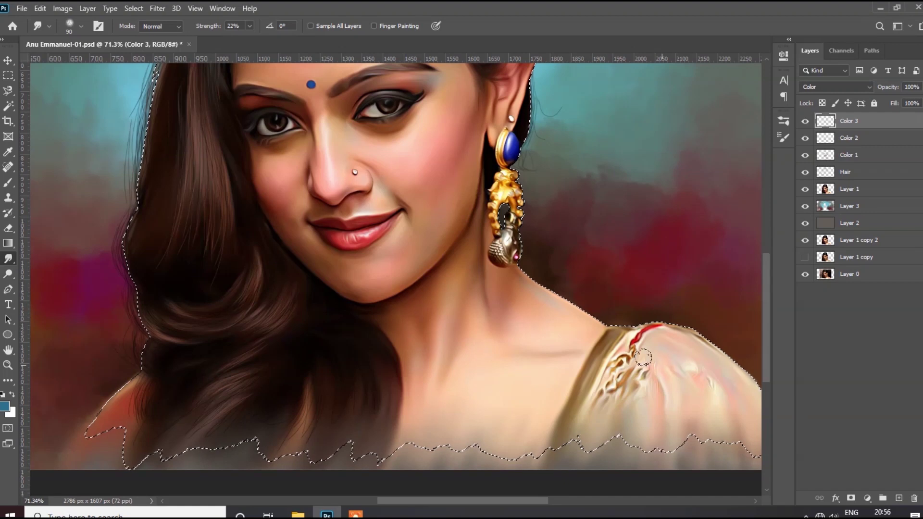
scroll(432, 289, "up", 2)
scroll(383, 284, "up", 2)
scroll(414, 250, "down", 3)
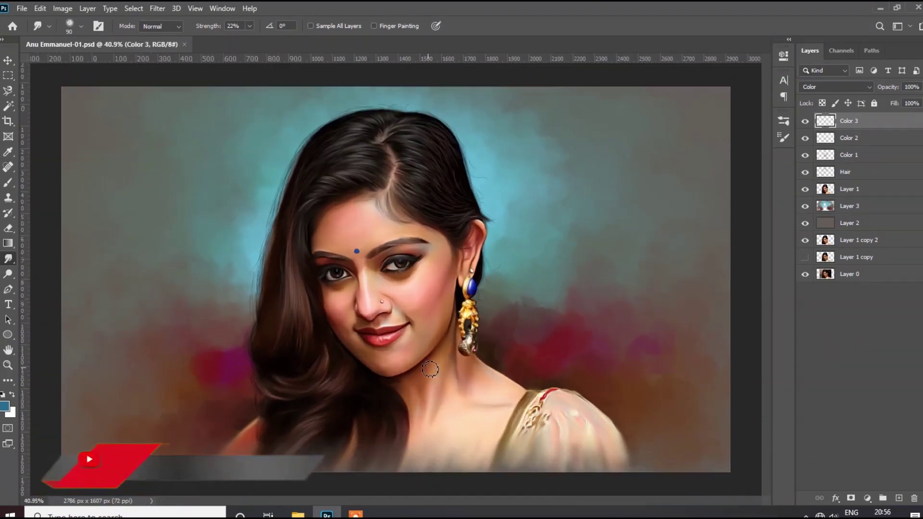
scroll(495, 386, "up", 2)
Add a new Color 4 layer in olive green set to Color blend mode
left_click(905, 500)
type("Color 4")
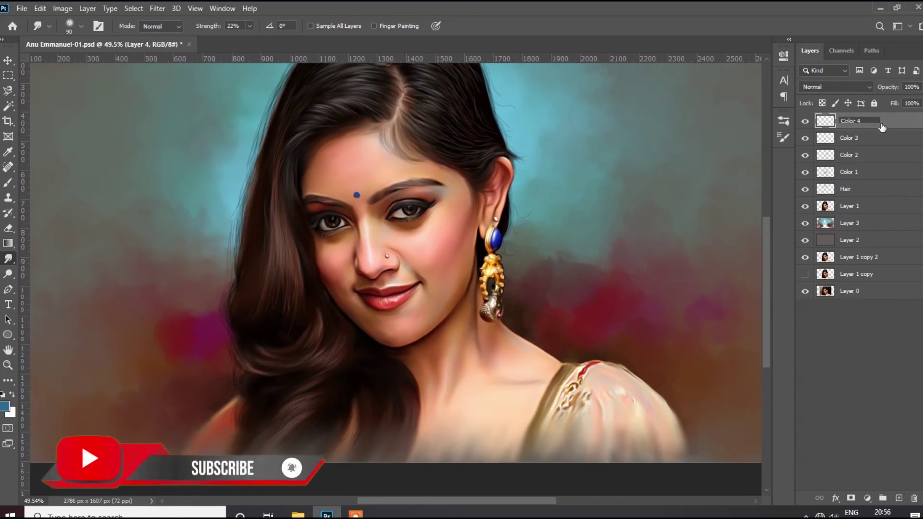
left_click(5, 407)
left_click_drag(785, 350, 786, 393)
left_click(705, 350)
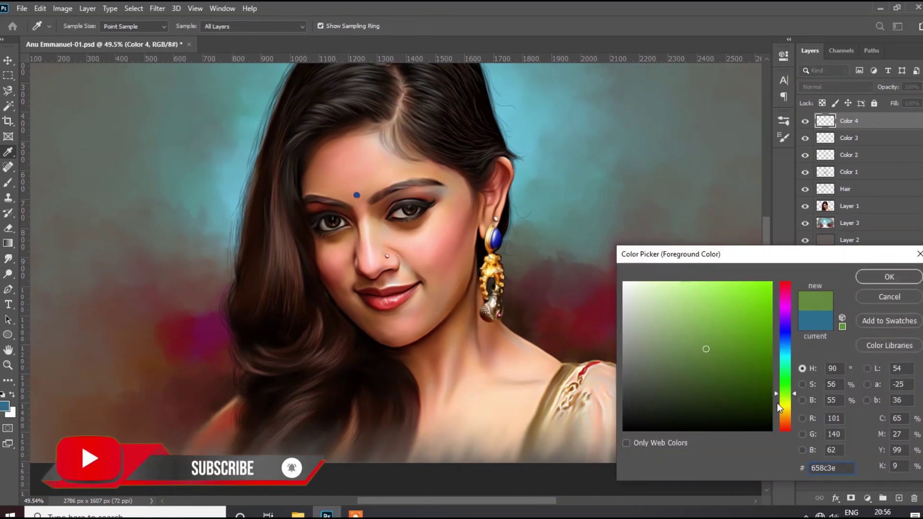
left_click(729, 364)
left_click(890, 277)
left_click(836, 87)
left_click(815, 360)
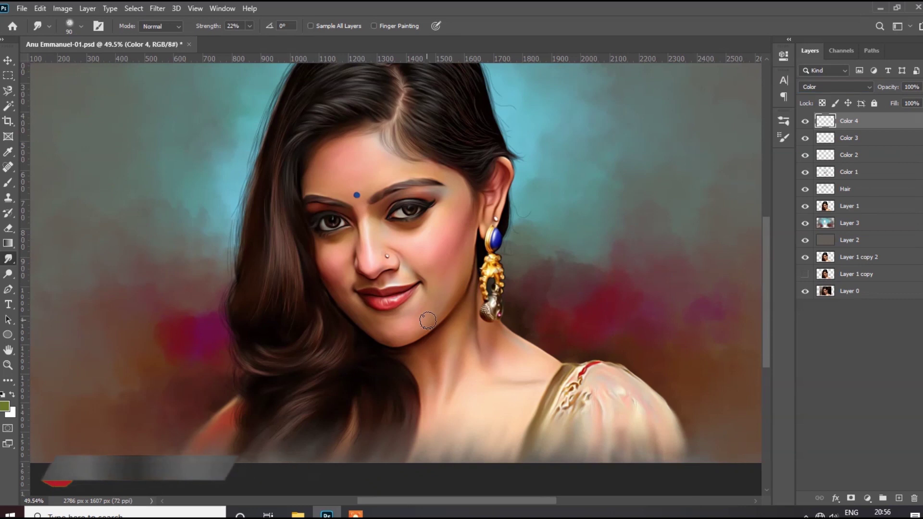
Brush olive tint lightly over the chin and cheeks, then smudge it into the skin
left_click(8, 182)
scroll(457, 302, "up", 3)
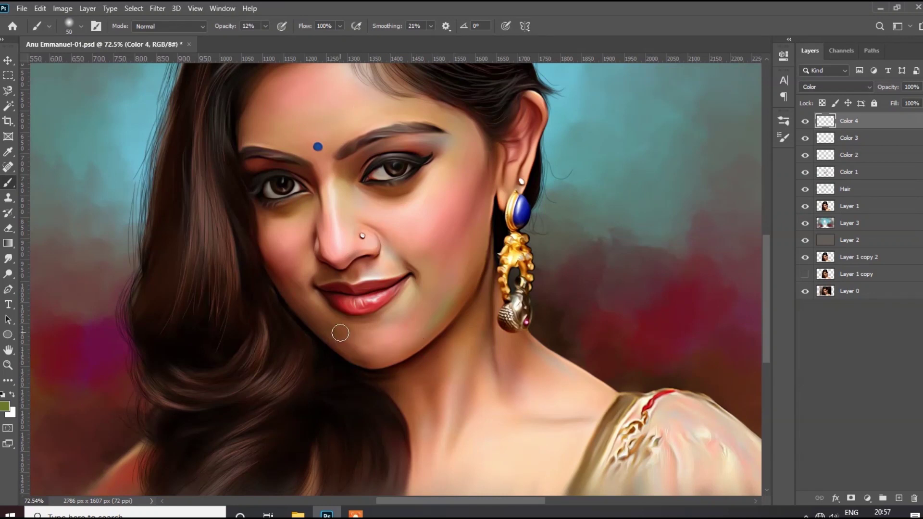
scroll(488, 401, "down", 2)
key("bracketright")
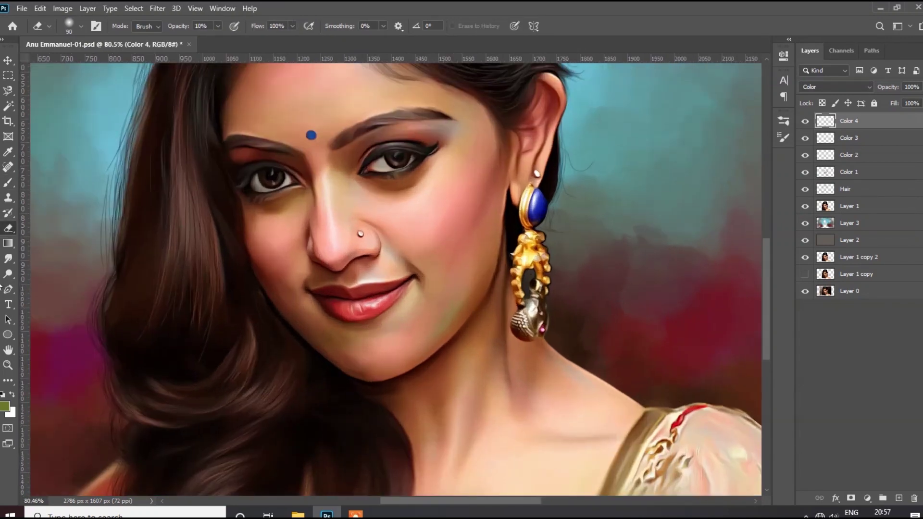
left_click(8, 259)
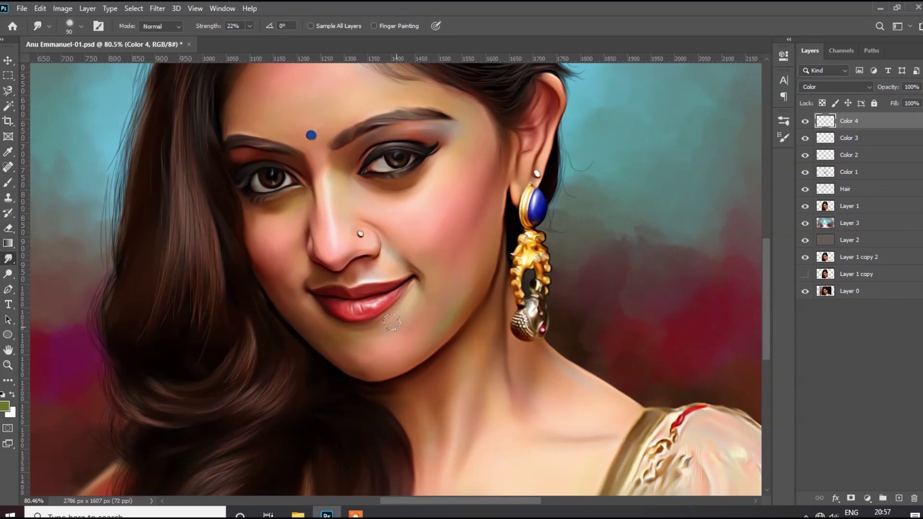
scroll(436, 317, "down", 2)
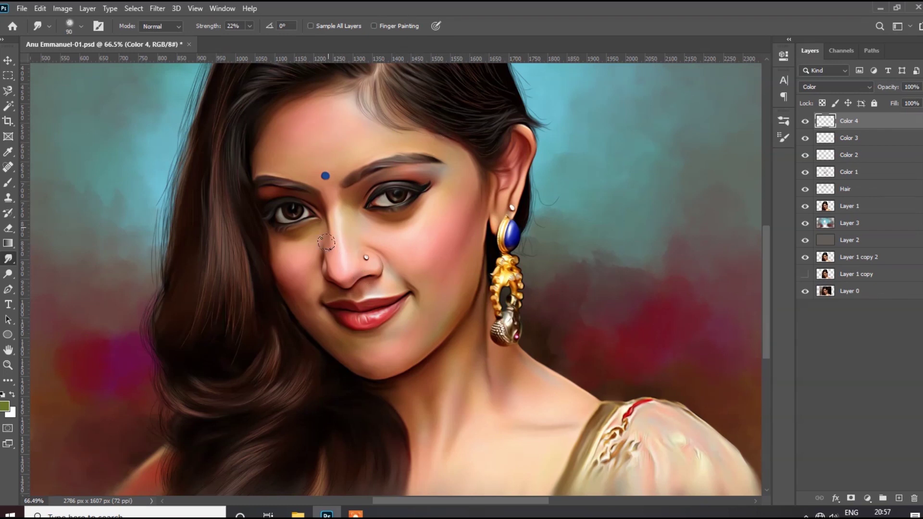
scroll(345, 277, "down", 1)
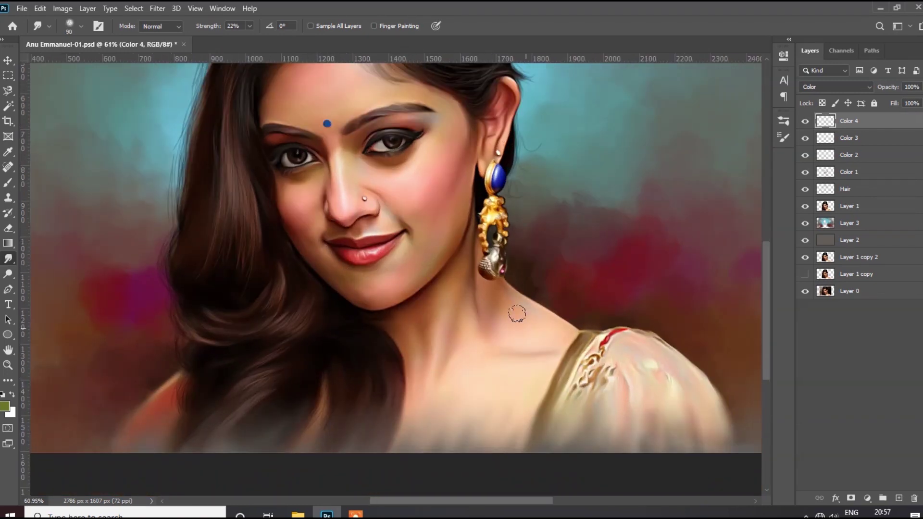
scroll(447, 300, "down", 3)
scroll(433, 288, "up", 2)
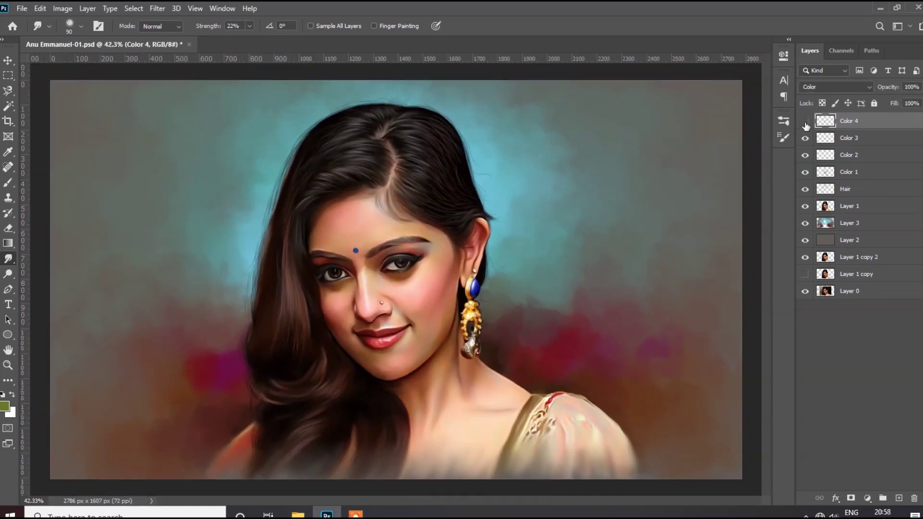
Compare Color 2 and Color 3 with Color 4 hidden, then save the document
left_click(853, 154)
left_click(880, 138)
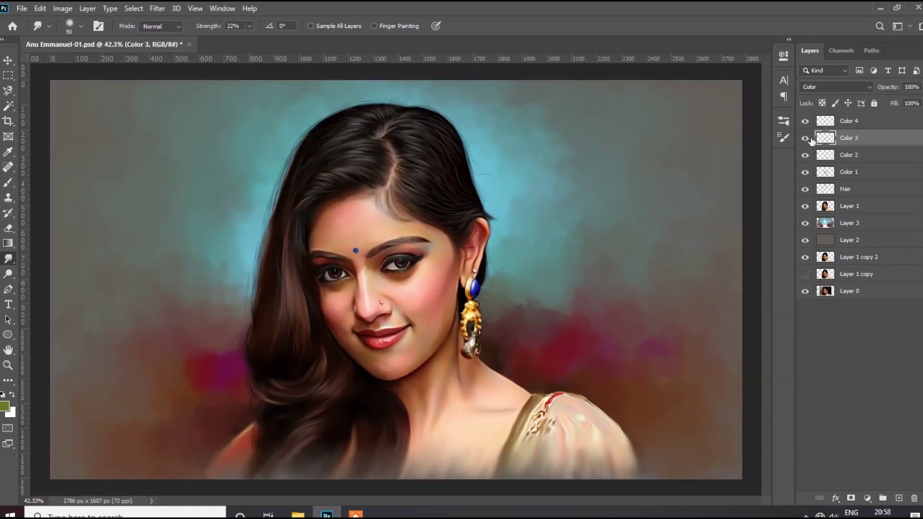
left_click(805, 122)
scroll(425, 198, "up", 4, "alt")
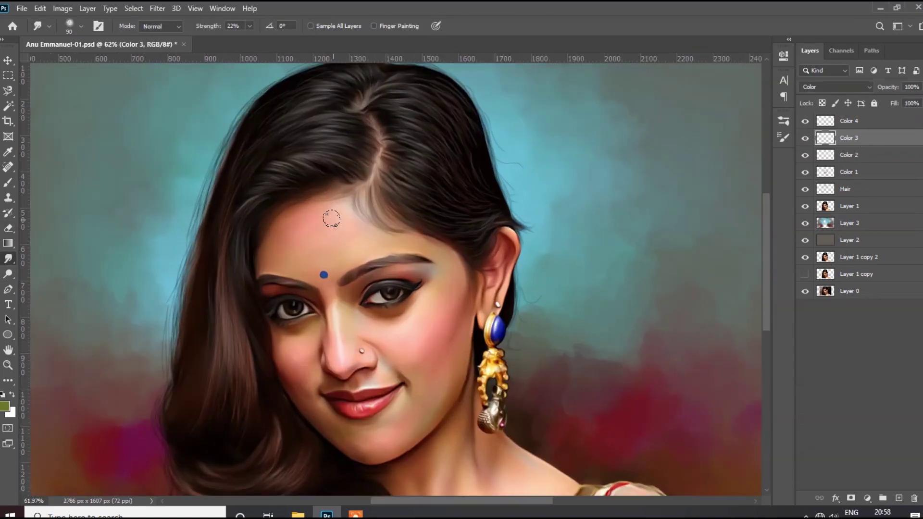
scroll(360, 209, "down", 3, "alt")
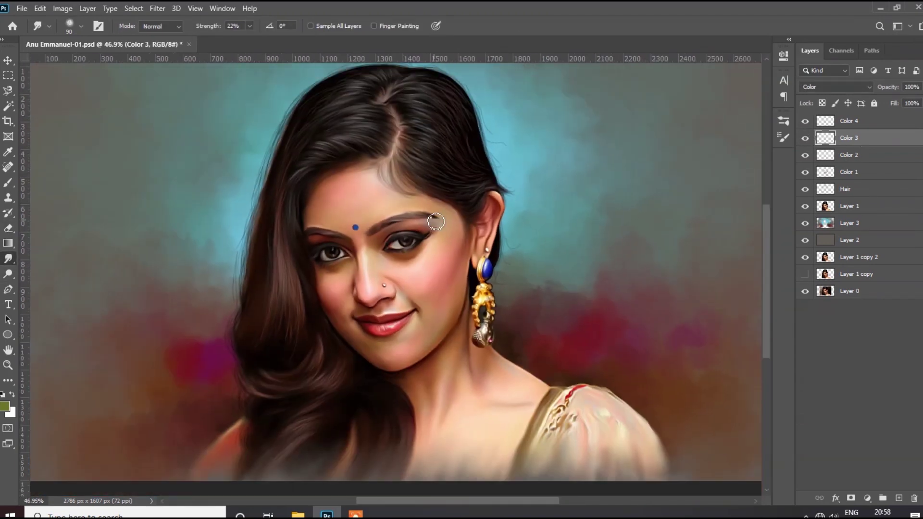
key("ctrl+s")
scroll(503, 250, "up", 1, "alt")
scroll(503, 250, "up", 1, "alt")
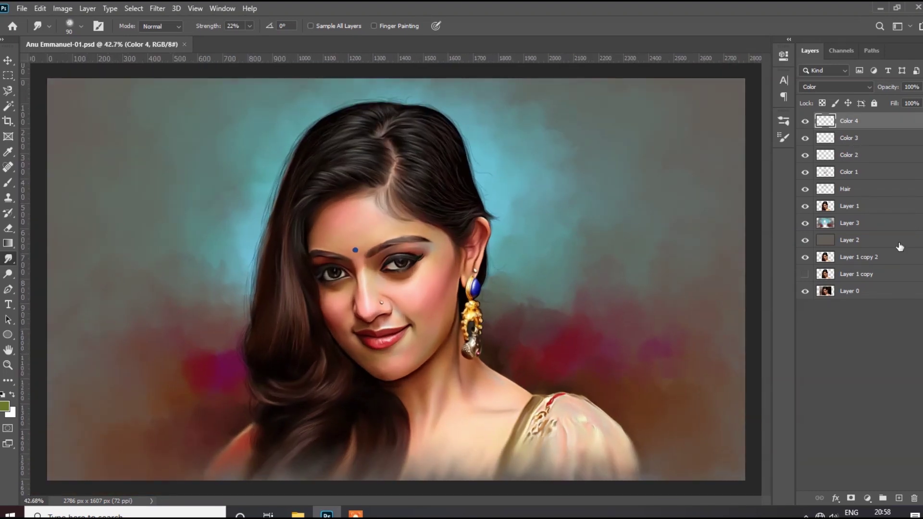
left_click(861, 189)
Add a new layer named Lips above the Hair layer
left_click(894, 495)
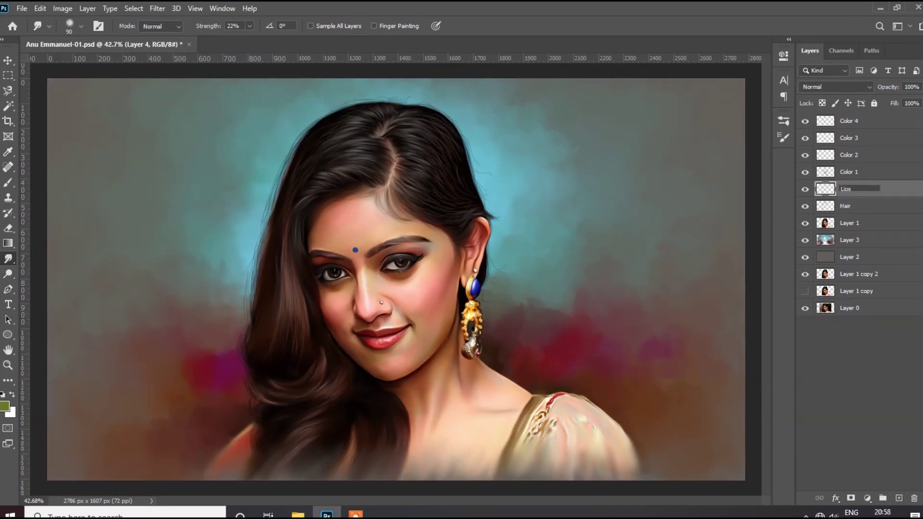
key("Return")
scroll(414, 309, "up", 1, "alt")
scroll(415, 309, "up", 1, "alt")
scroll(402, 337, "up", 1, "alt")
key("b")
scroll(402, 337, "up", 1, "alt")
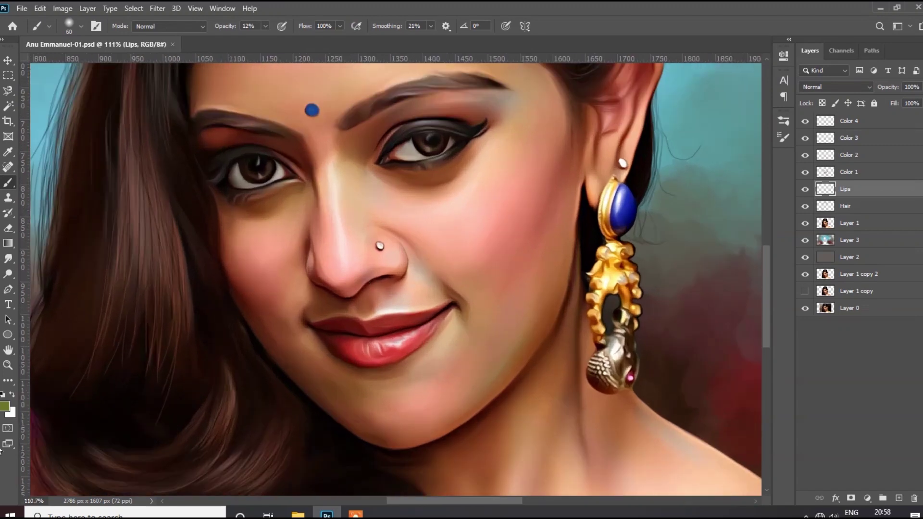
Choose a dark red painting colour and raise brush opacity to 77%
left_click(5, 406)
left_click(786, 284)
left_click(771, 373)
left_click(886, 274)
scroll(411, 310, "up", 2, "alt")
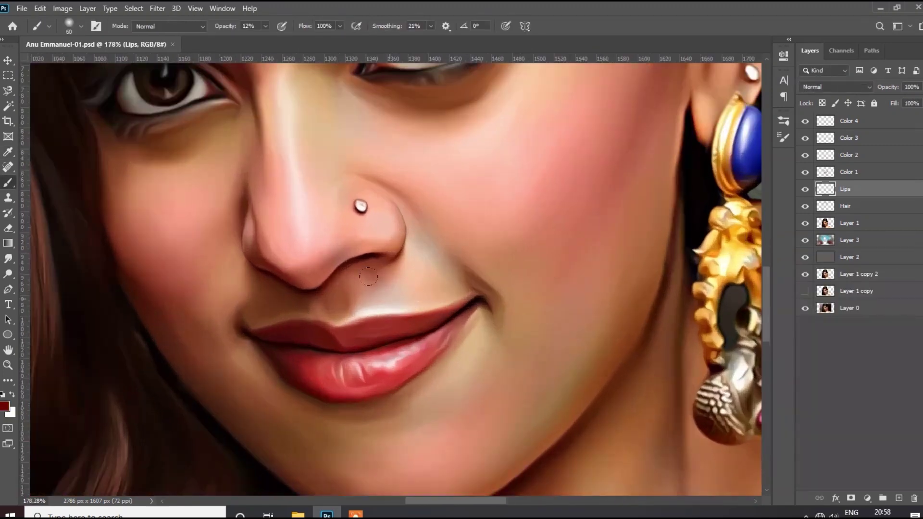
key("7")
key("7")
scroll(397, 457, "up", 2, "alt")
Paint the upper and lower lips dark red, using a size-25 brush for highlights
mouse_move(278, 265)
left_mouse_down()
mouse_move(330, 272)
mouse_move(301, 279)
mouse_move(501, 247)
mouse_move(399, 332)
left_mouse_up()
key("ctrl+z")
key("bracketleft")
mouse_move(505, 250)
left_mouse_down()
mouse_move(443, 309)
mouse_move(492, 257)
mouse_move(222, 292)
left_mouse_up()
key("bracketright")
key("bracketright")
key("bracketright")
mouse_move(251, 328)
left_mouse_down()
mouse_move(280, 316)
mouse_move(348, 354)
mouse_move(303, 362)
mouse_move(306, 347)
mouse_move(397, 320)
mouse_move(252, 324)
left_mouse_up()
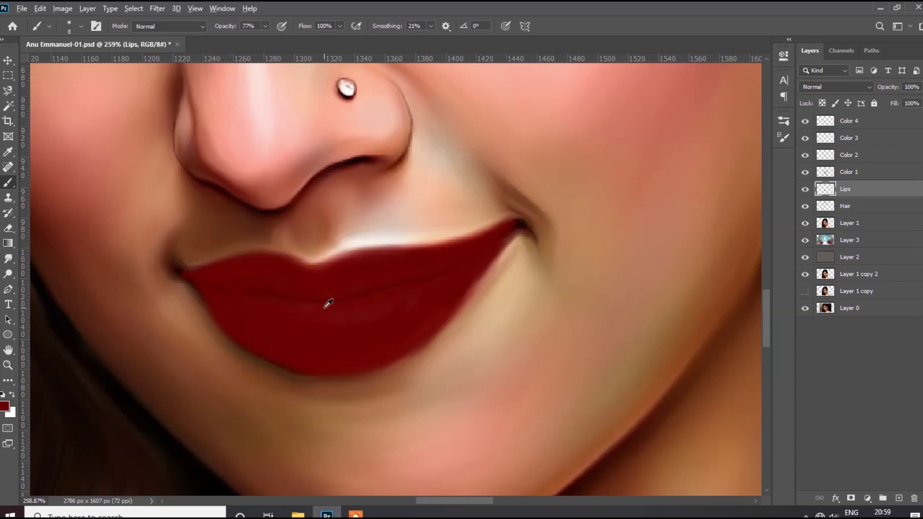
key("ctrl+0")
Set the Lips layer blend mode to Soft Light
left_click(836, 87)
left_click(848, 238)
key("v")
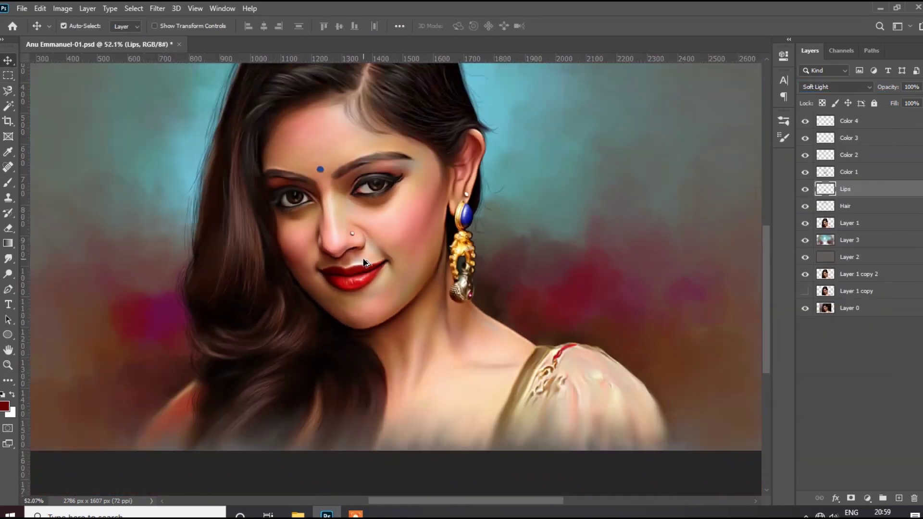
scroll(373, 304, "down", 2)
scroll(374, 304, "up", 4)
Shift the lips' hue to -42 with Hue/Saturation
left_click(62, 9)
left_click(206, 101)
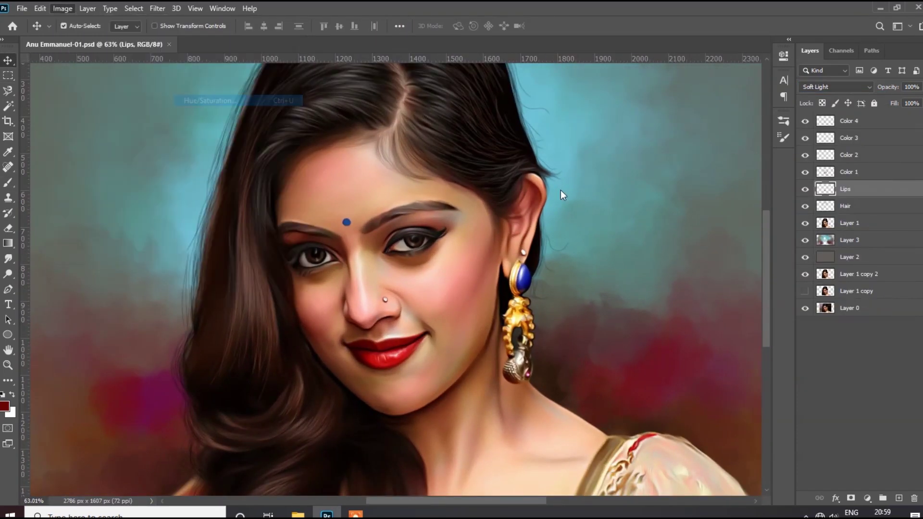
left_click_drag(734, 191, 712, 195)
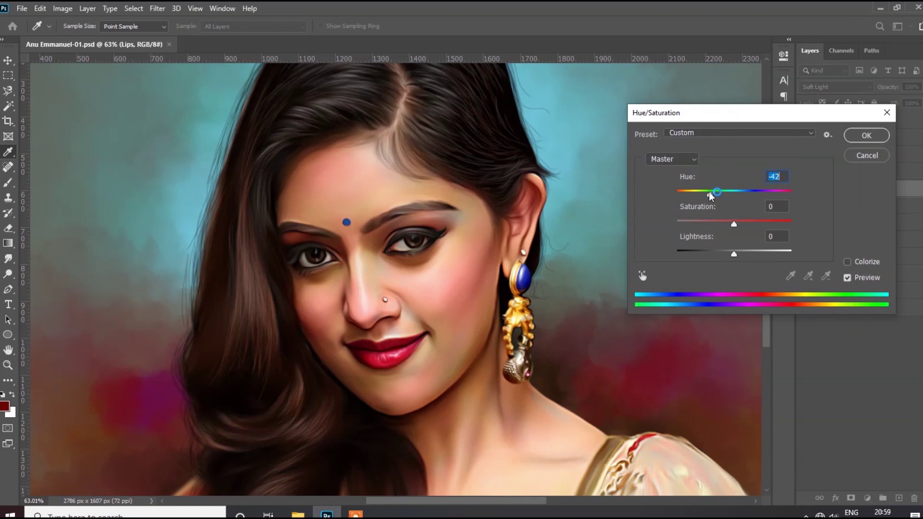
left_click(867, 136)
scroll(453, 403, "up", 3)
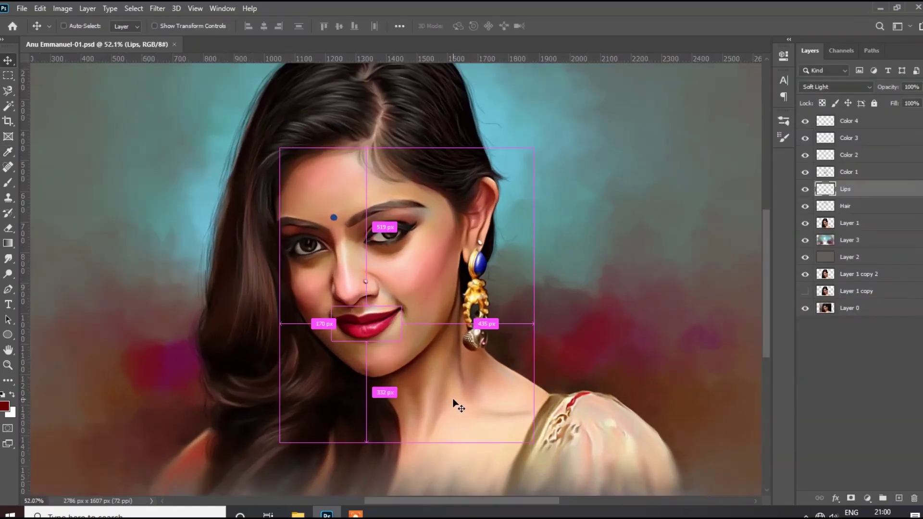
scroll(417, 297, "down", 2)
scroll(390, 259, "up", 2)
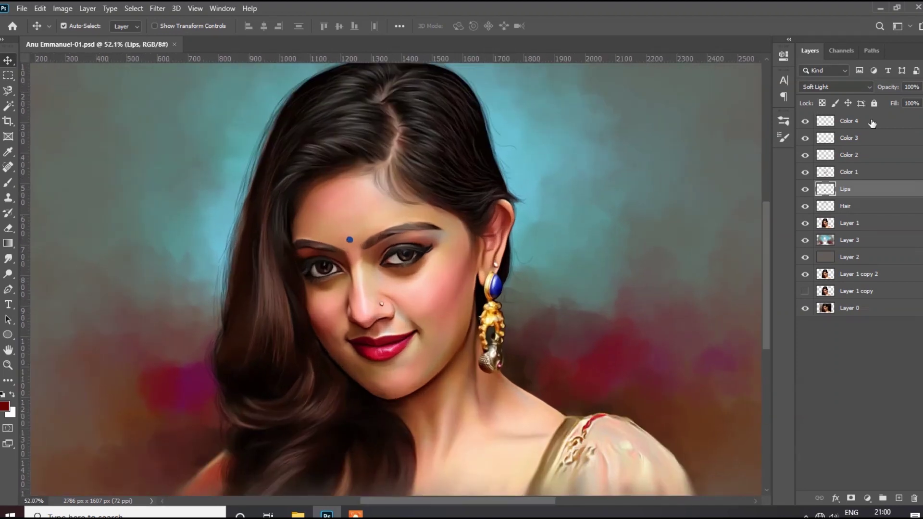
left_click(872, 123)
key("ctrl+shift+alt+n")
Name the new top layer Furr
key("Return")
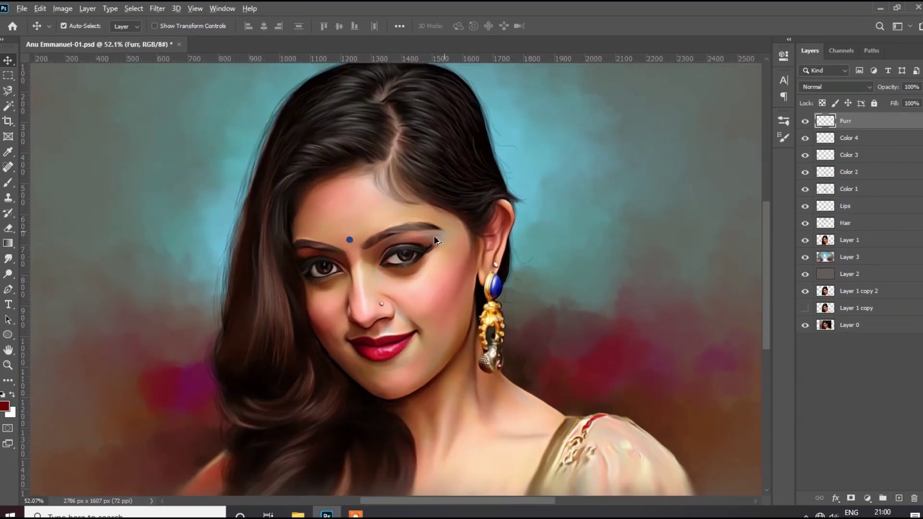
scroll(434, 236, "up", 2)
scroll(433, 235, "up", 2)
Switch to the Brush with a larger preset tip and black as the foreground colour
key("b")
scroll(433, 236, "up", 2)
left_click(96, 26)
left_click(624, 103)
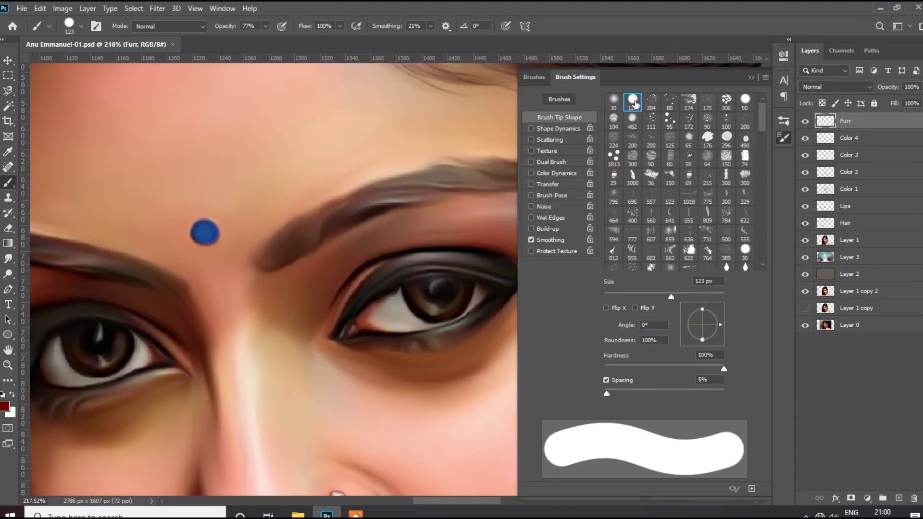
left_click(4, 406)
left_click(673, 471)
left_click(888, 274)
Paint thin black lashes along the first eye's upper lid
scroll(528, 244, "up", 4)
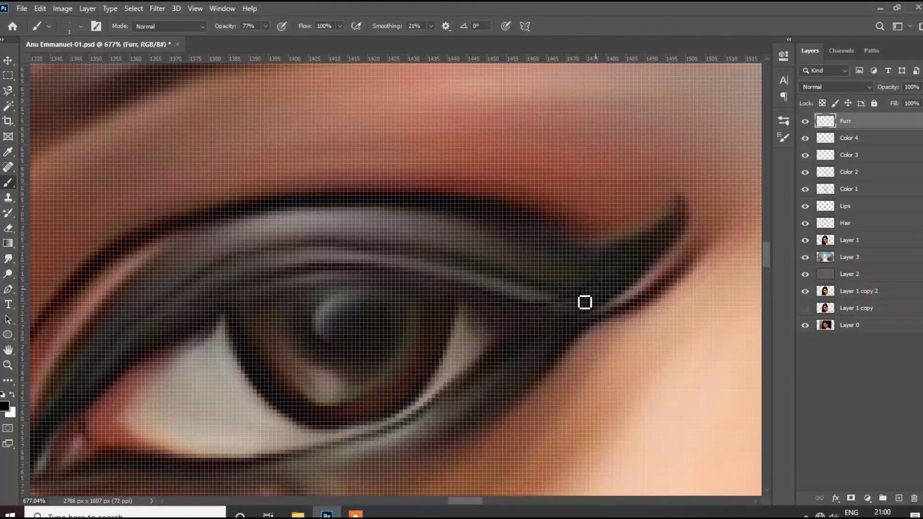
mouse_move(526, 289)
left_mouse_down()
mouse_move(481, 293)
mouse_move(456, 270)
mouse_move(397, 276)
mouse_move(448, 291)
mouse_move(356, 274)
mouse_move(299, 278)
left_mouse_up()
mouse_move(192, 327)
left_mouse_down()
mouse_move(260, 311)
mouse_move(325, 249)
mouse_move(326, 276)
mouse_move(450, 264)
left_mouse_up()
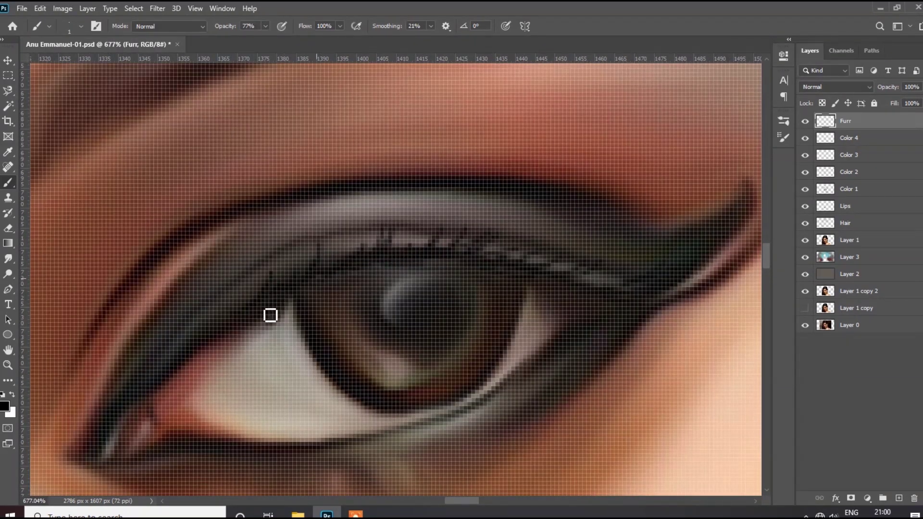
left_click_drag(294, 271, 298, 231)
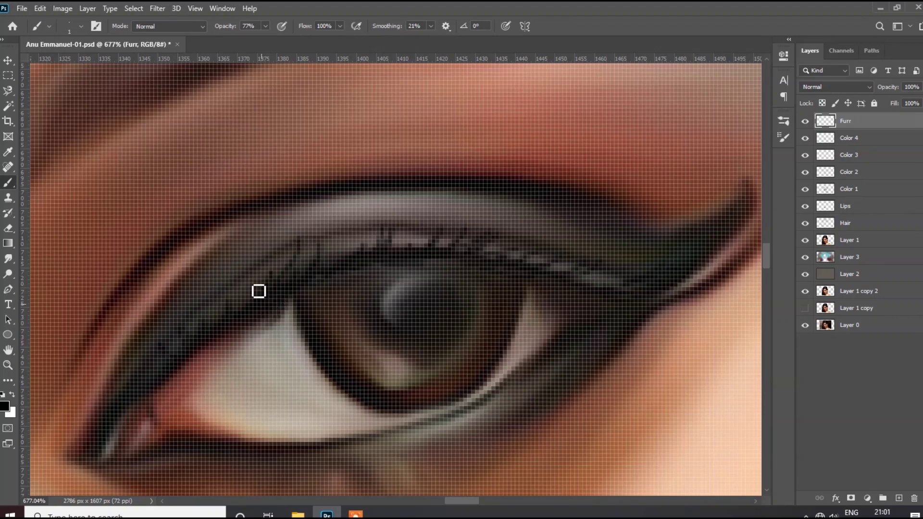
left_click_drag(568, 285, 642, 263)
left_click_drag(580, 279, 553, 240)
left_click_drag(484, 268, 515, 262)
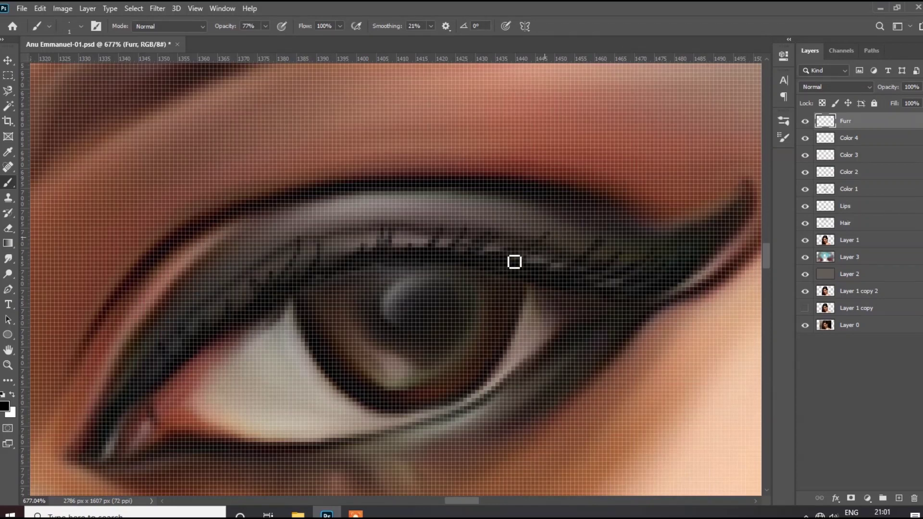
Paint lashes along the other eye's upper lid
scroll(321, 276, "down", 5)
scroll(177, 247, "left", 5)
scroll(192, 215, "up", 4)
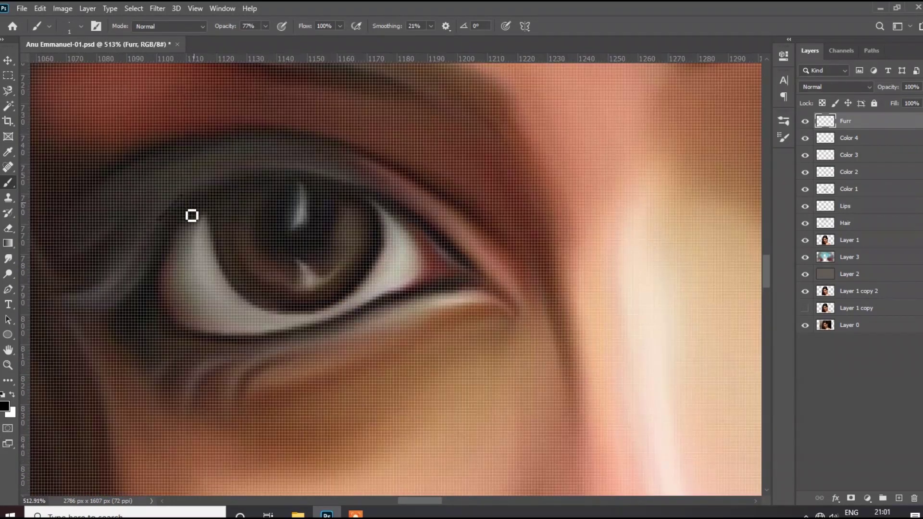
scroll(322, 209, "left", 3)
scroll(277, 215, "down", 1)
left_click_drag(174, 298, 211, 261)
Paint lashes along the lower eyelid
scroll(236, 254, "right", 2)
scroll(275, 219, "down", 1)
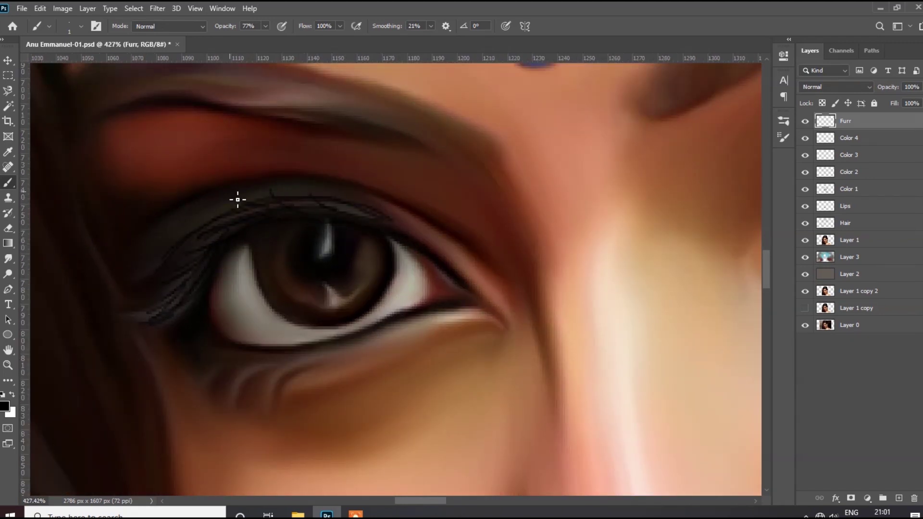
scroll(165, 275, "down", 1)
scroll(141, 314, "down", 5)
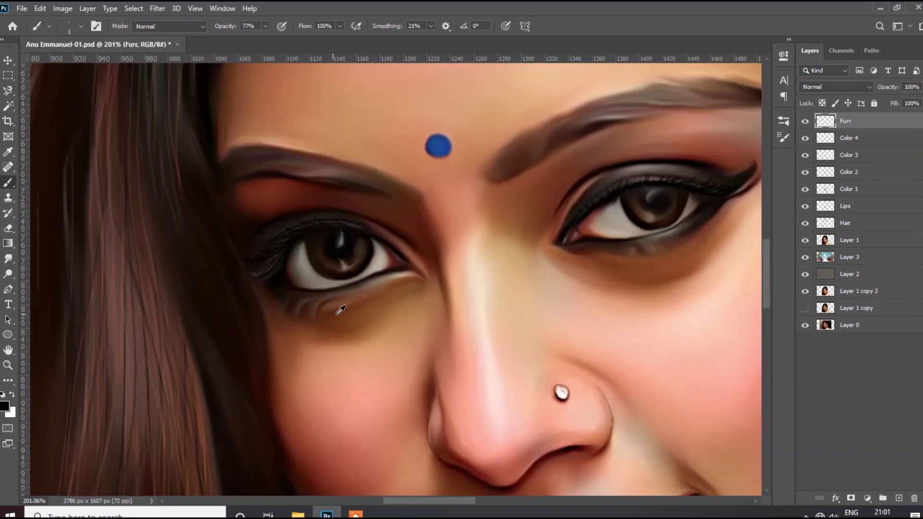
scroll(340, 309, "up", 8)
left_click_drag(374, 259, 321, 302)
mouse_move(274, 269)
left_mouse_down()
mouse_move(247, 308)
mouse_move(217, 304)
left_mouse_up()
Add further lower-lid lashes, then short lashes below the other eye
left_click(4, 406)
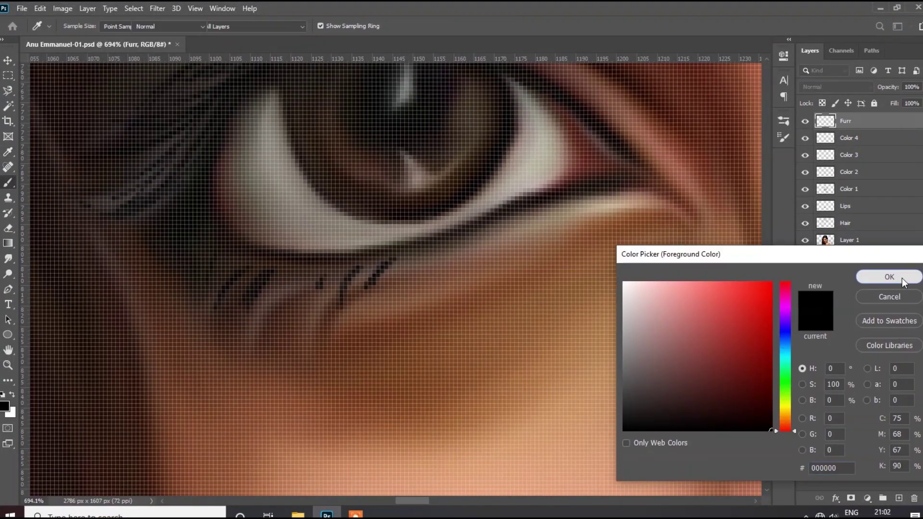
left_click(890, 277)
left_click_drag(435, 248, 430, 285)
left_click_drag(500, 223, 526, 253)
left_click_drag(476, 231, 476, 251)
mouse_move(454, 256)
left_mouse_down()
mouse_move(435, 274)
mouse_move(380, 278)
mouse_move(286, 310)
mouse_move(247, 343)
left_mouse_up()
scroll(157, 282, "down", 5)
scroll(510, 259, "up", 5)
left_click_drag(533, 231, 539, 241)
Look over the finished lashes and make the Color 4 layer active
scroll(554, 233, "up", 2)
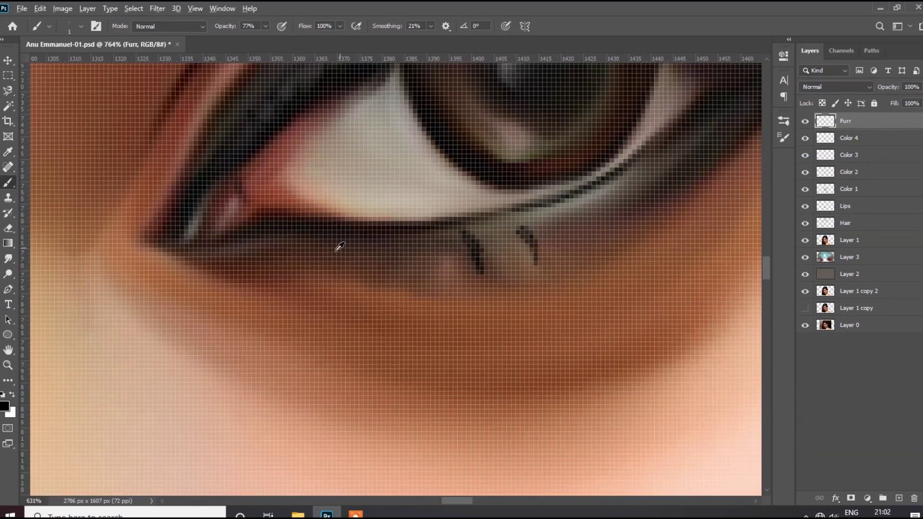
scroll(461, 255, "down", 1)
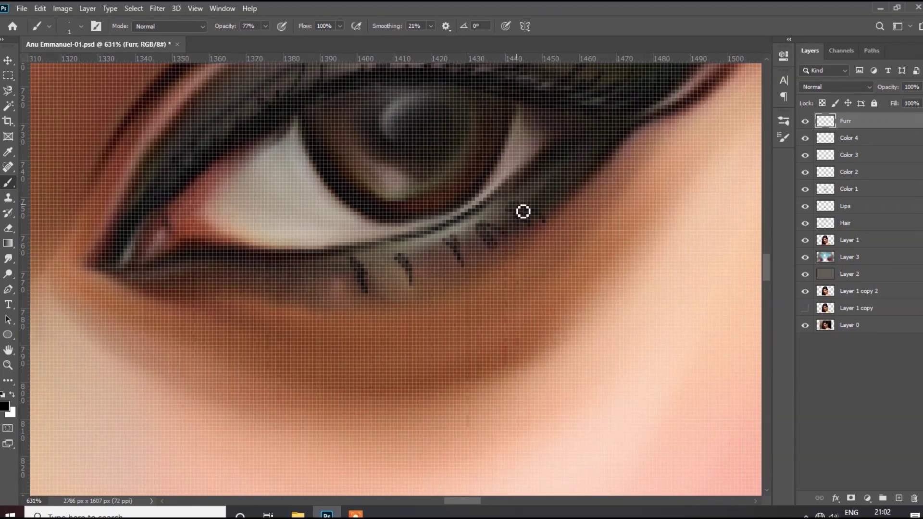
scroll(375, 278, "up", 2)
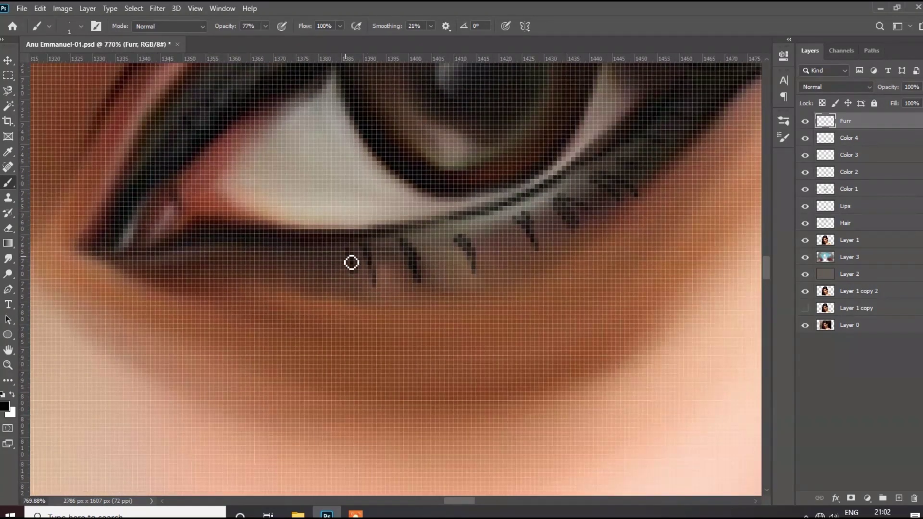
scroll(471, 261, "down", 3)
scroll(517, 237, "down", 1)
scroll(540, 251, "down", 2)
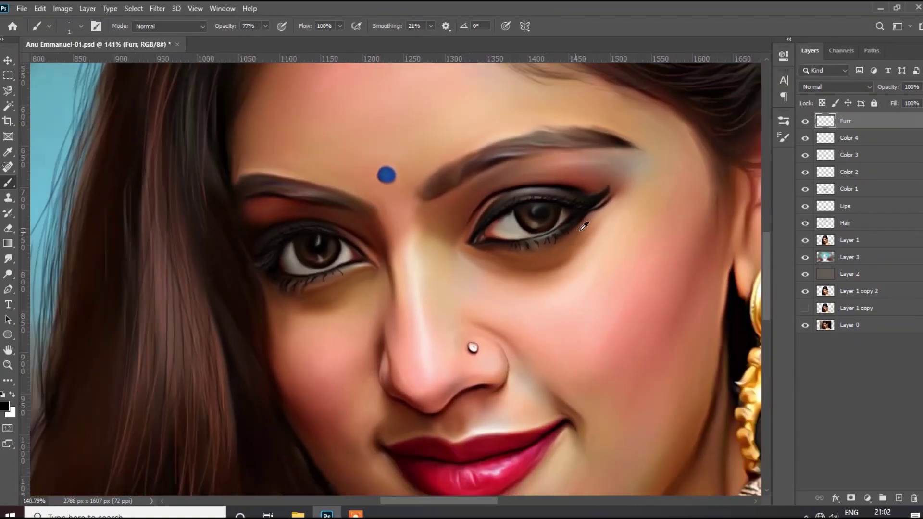
scroll(300, 231, "up", 3)
scroll(300, 231, "up", 3)
scroll(289, 229, "down", 2)
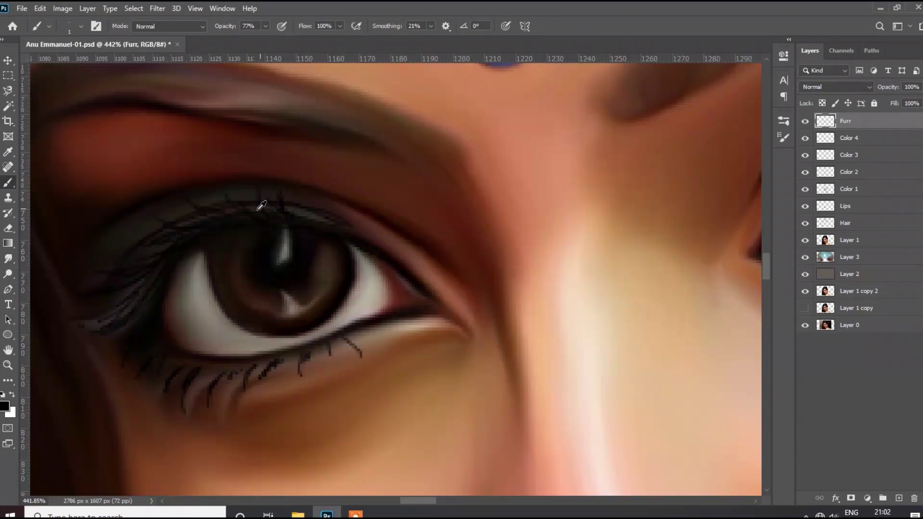
scroll(181, 258, "down", 2)
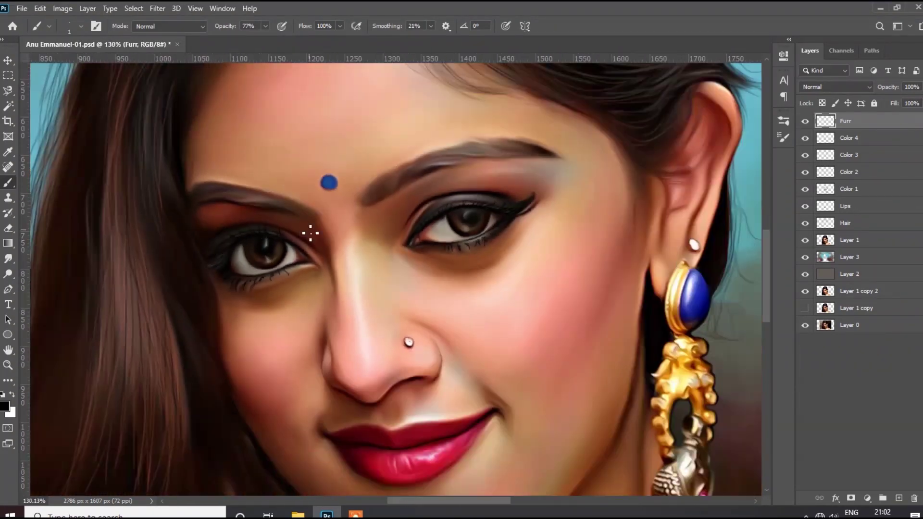
scroll(181, 258, "down", 1)
scroll(180, 258, "down", 1)
scroll(385, 279, "up", 2)
left_click(849, 138)
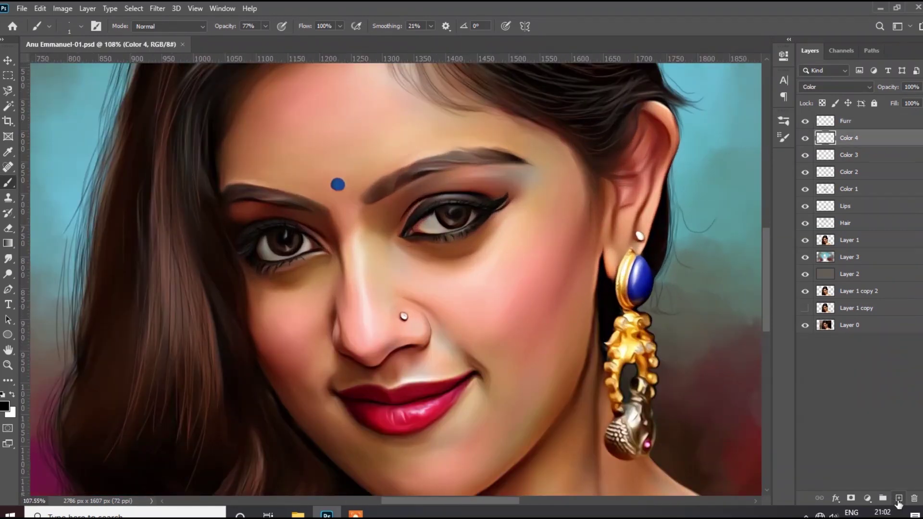
Add a new layer above Color 4 named Eyes
left_click(899, 500)
type("Eyes")
key("Return")
scroll(449, 212, "up", 1)
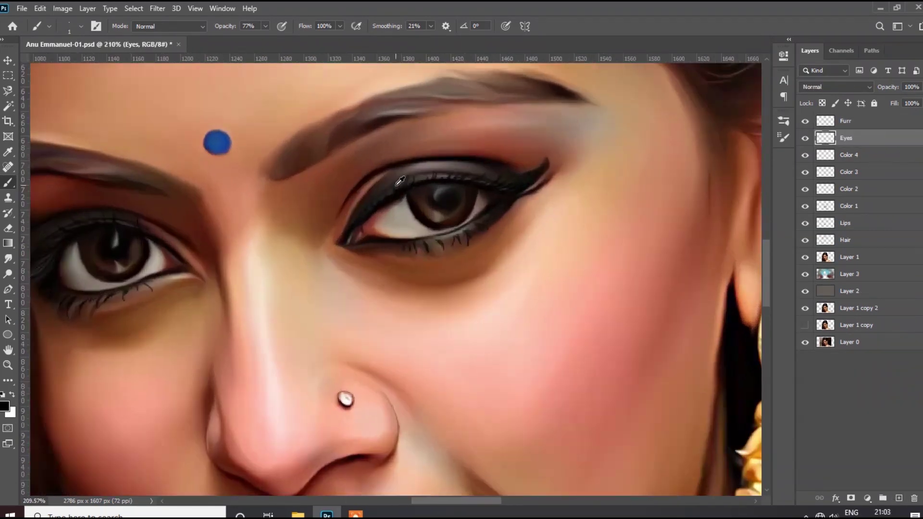
scroll(450, 212, "up", 1)
scroll(449, 212, "up", 2)
Bring up the brush settings and shrink the brush to a small tip
key("F5")
key("F5")
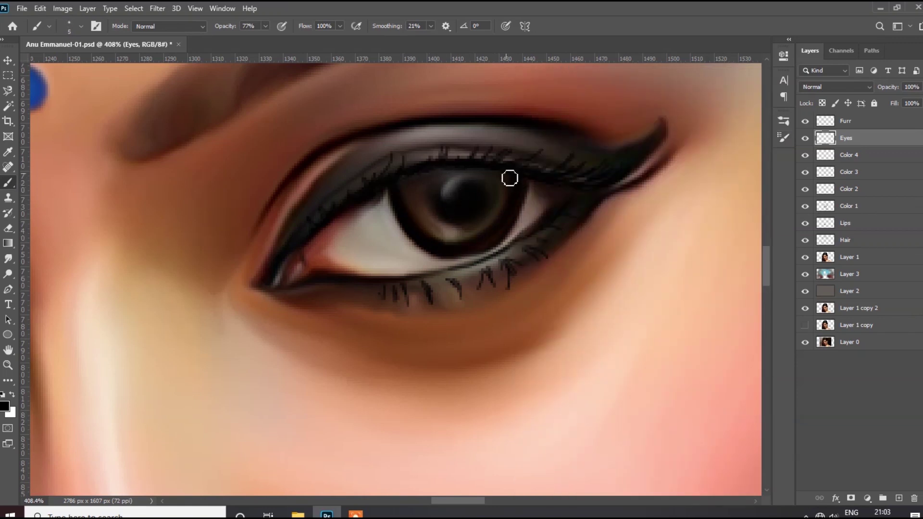
scroll(509, 175, "down", 2)
scroll(338, 237, "up", 5)
key("bracketleft")
key("bracketleft")
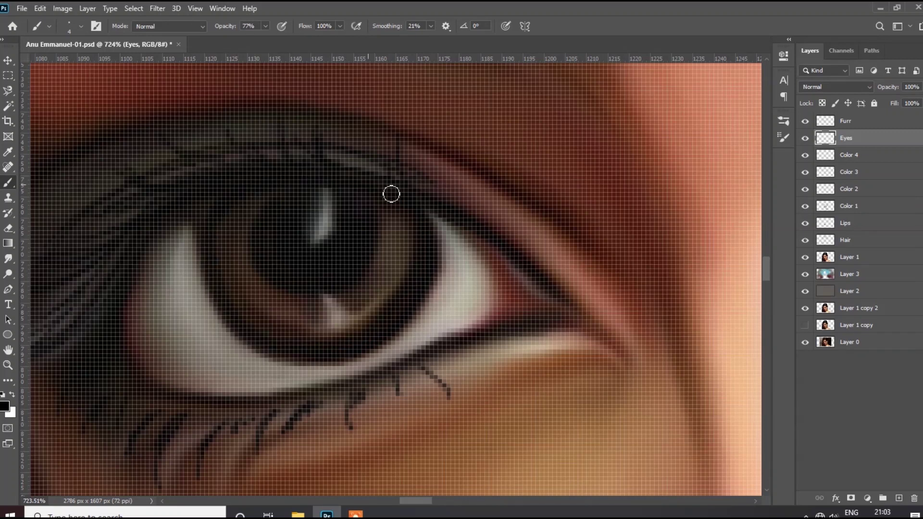
scroll(248, 253, "down", 5)
scroll(577, 178, "up", 1)
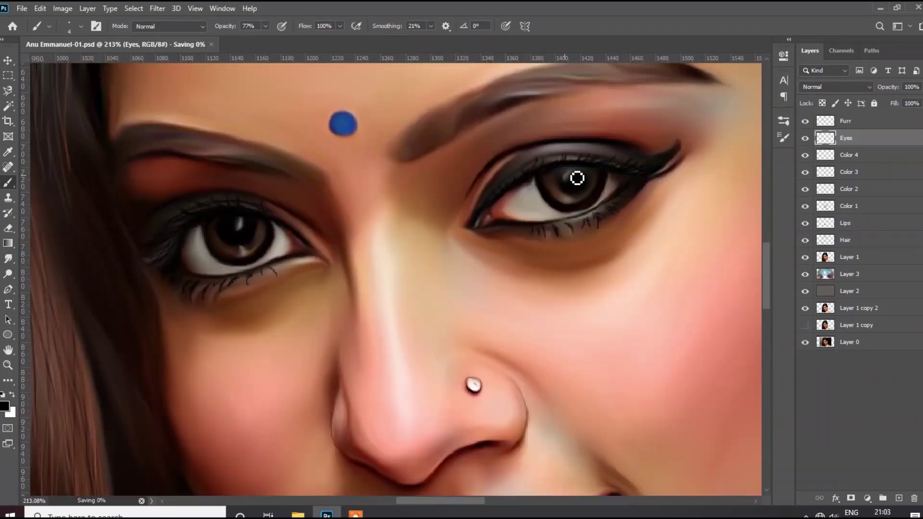
scroll(460, 185, "up", 3)
scroll(514, 174, "down", 2)
scroll(346, 231, "up", 3)
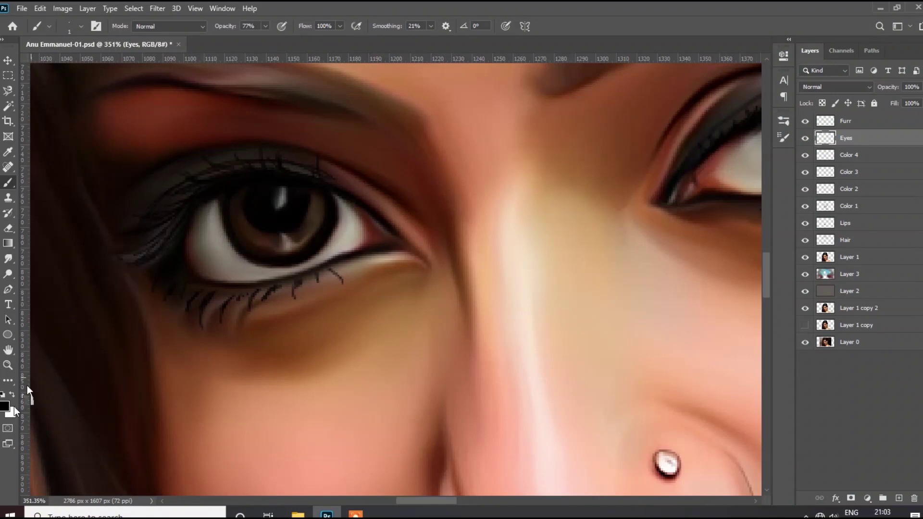
Sample an olive-brown from the iris as the foreground colour
left_click(6, 407)
left_click(318, 226)
key("Return")
scroll(315, 231, "up", 3)
scroll(337, 215, "up", 1)
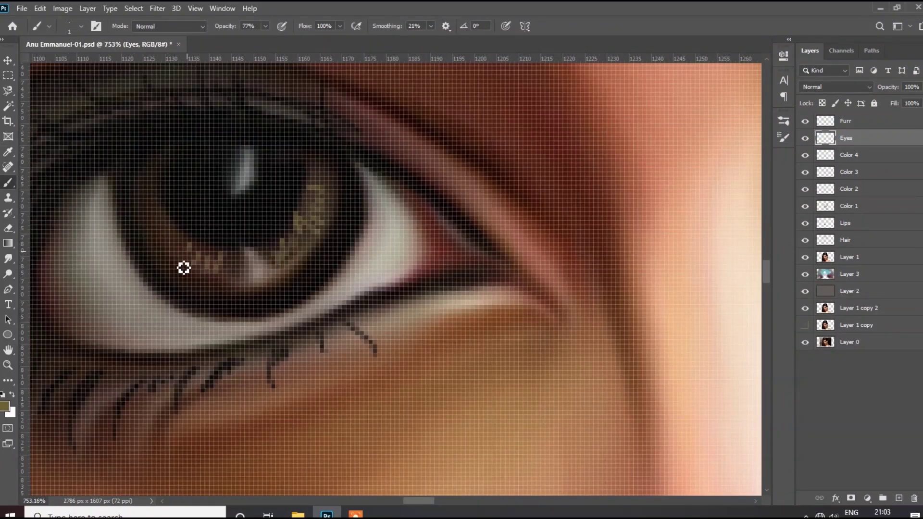
scroll(154, 194, "down", 5)
scroll(448, 192, "up", 5)
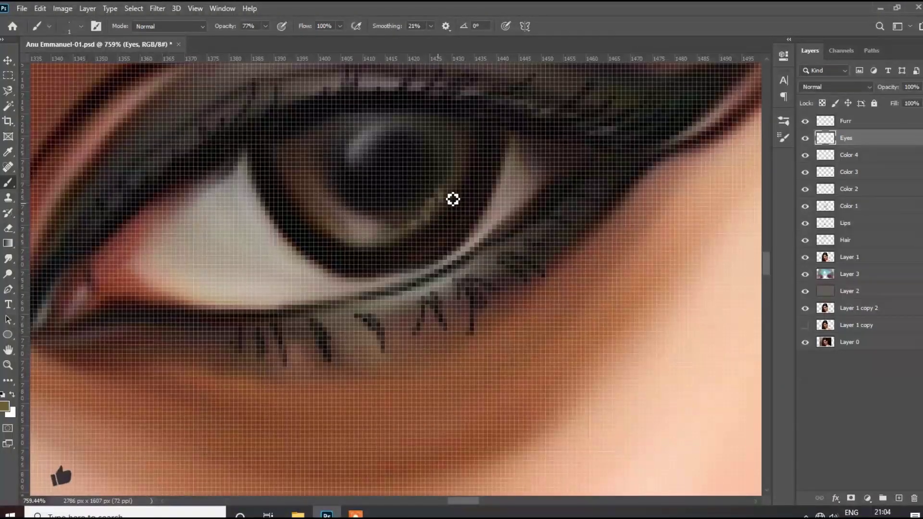
scroll(306, 175, "down", 3)
scroll(354, 202, "up", 2)
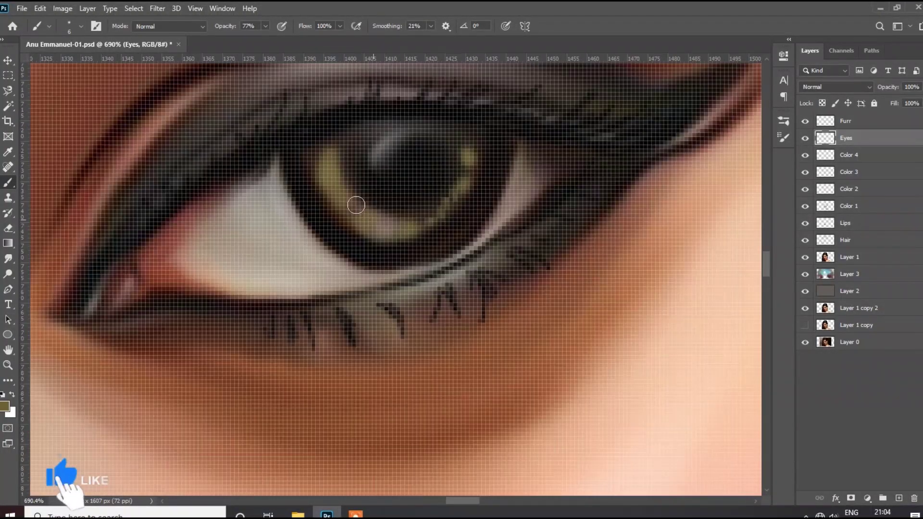
Dab olive-brown flecks across the lower iris
scroll(354, 202, "down", 5)
scroll(286, 207, "up", 5)
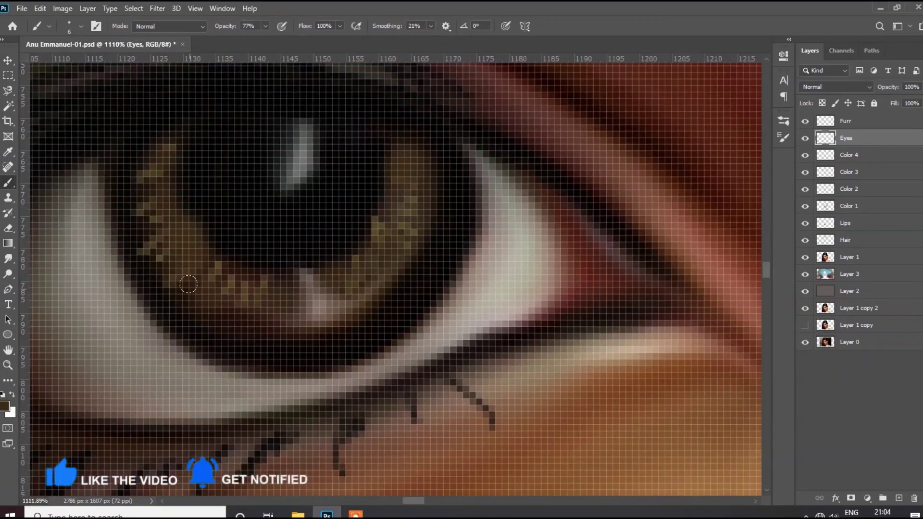
scroll(189, 284, "down", 5)
scroll(274, 256, "down", 1)
scroll(571, 249, "up", 5)
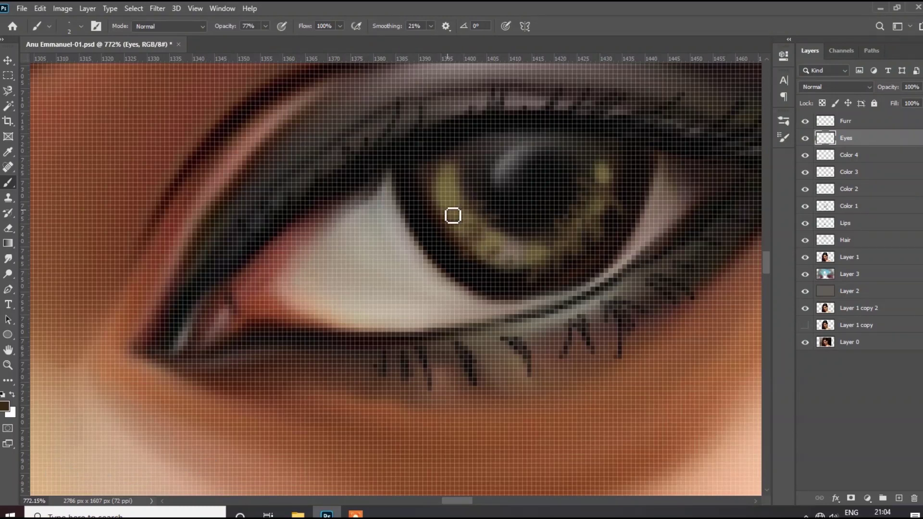
left_click_drag(462, 241, 518, 269)
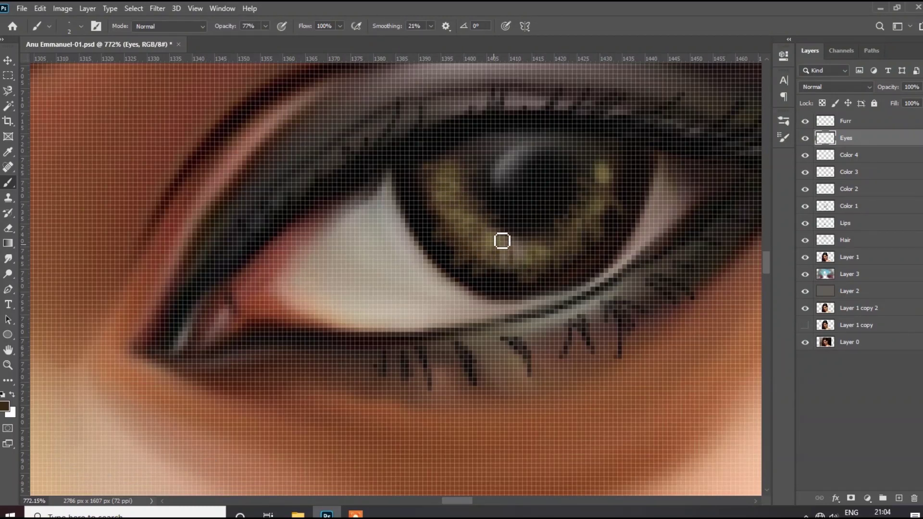
scroll(618, 149, "down", 5)
scroll(325, 342, "up", 5)
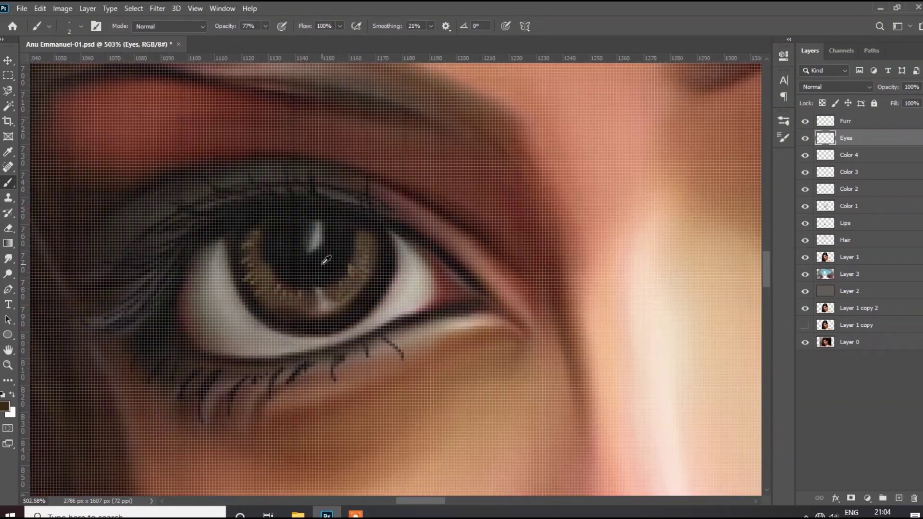
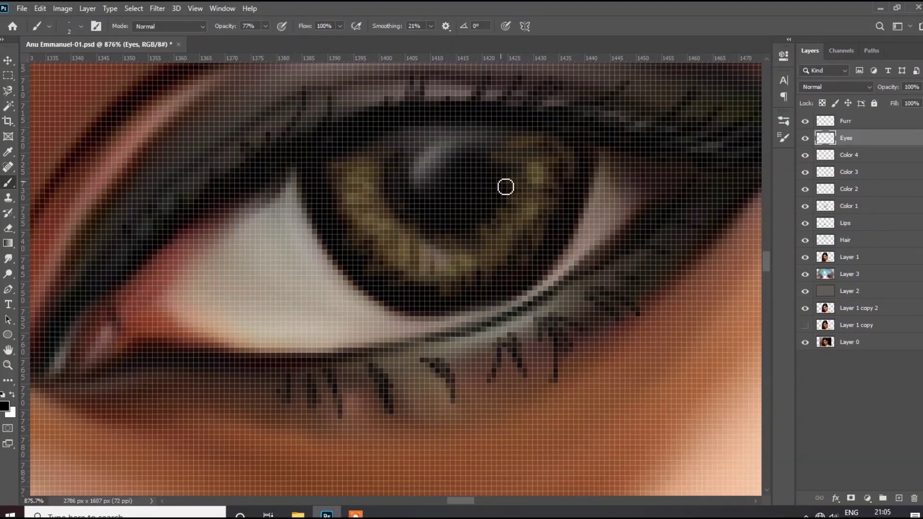
Save the painting and add a new layer named Light at the top of the stack
key("bracketright")
key("bracketright")
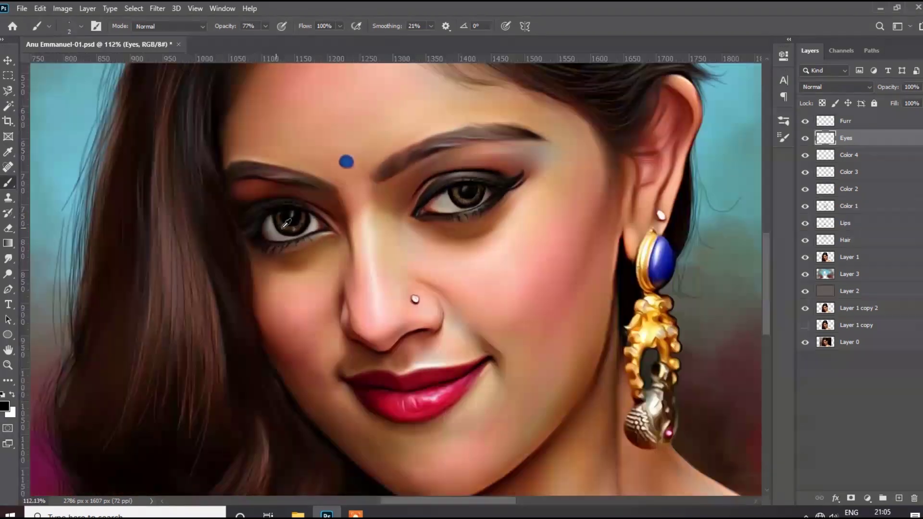
key("ctrl+s")
left_click(899, 498)
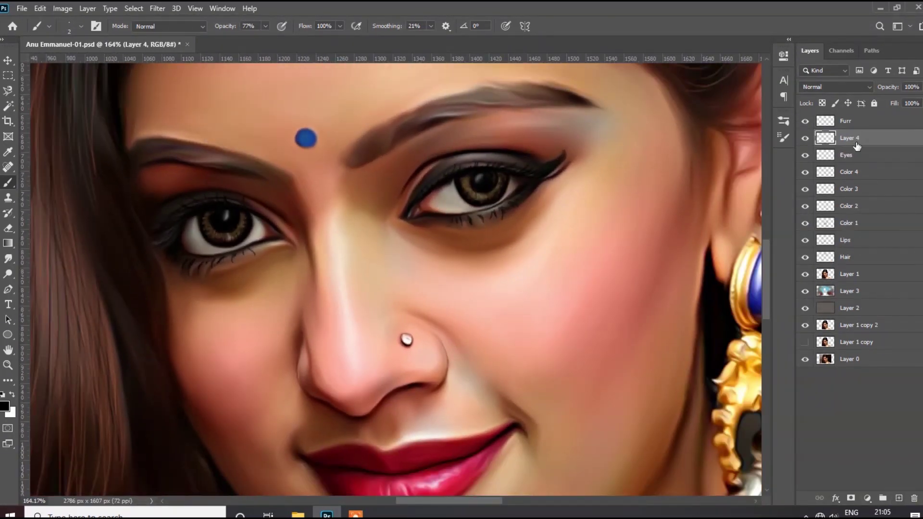
left_click_drag(857, 139, 859, 122)
type("Light")
key("Return")
scroll(289, 241, "up", 2)
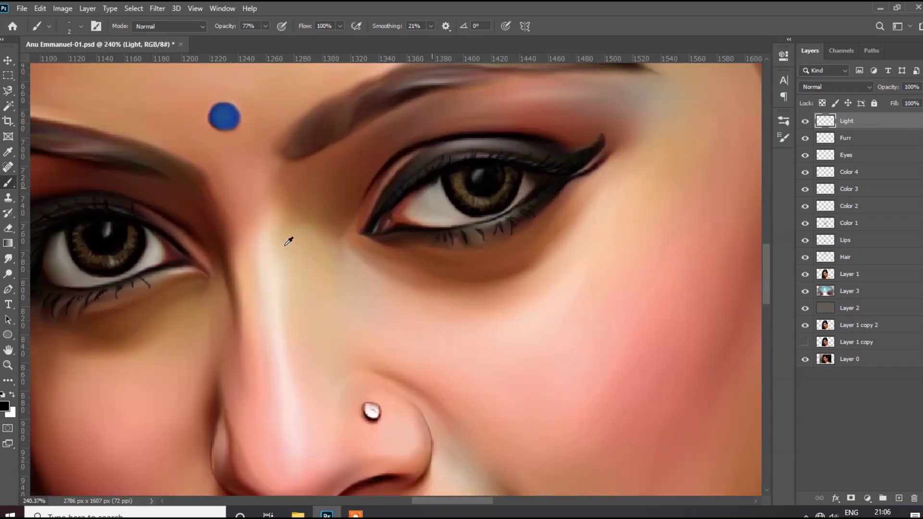
Paint white highlights in both pupils
key("x")
scroll(481, 193, "up", 4)
left_click_drag(430, 211, 434, 228)
scroll(428, 242, "down", 5)
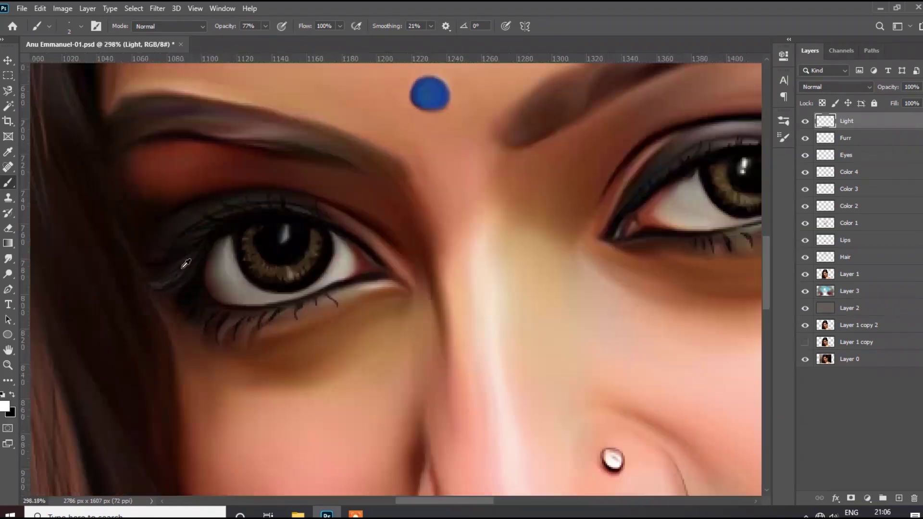
scroll(288, 276, "up", 4)
left_click_drag(323, 207, 320, 262)
scroll(237, 270, "down", 4)
scroll(237, 269, "down", 3)
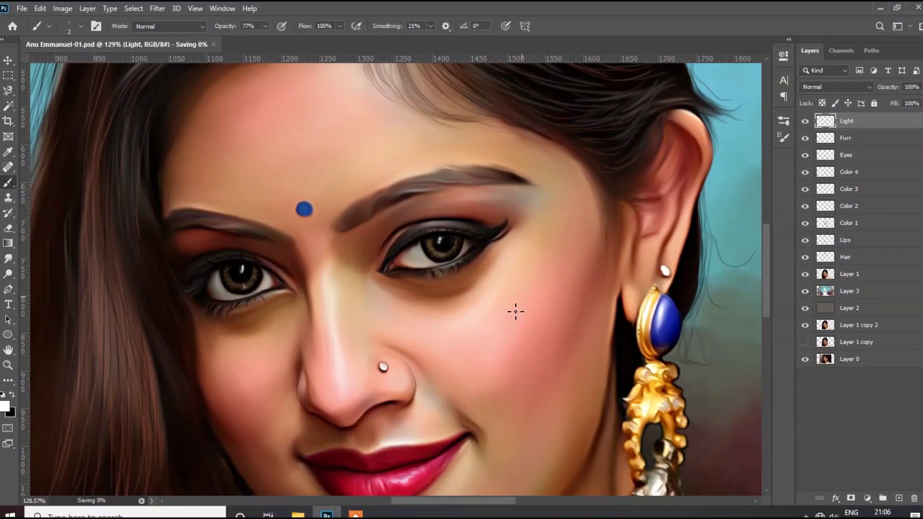
scroll(125, 240, "up", 4)
scroll(128, 289, "up", 2)
Dab small white highlights on both eyes' lower rims and the inner eye corner
left_click_drag(139, 269, 128, 288)
scroll(128, 288, "down", 3)
scroll(288, 269, "up", 2)
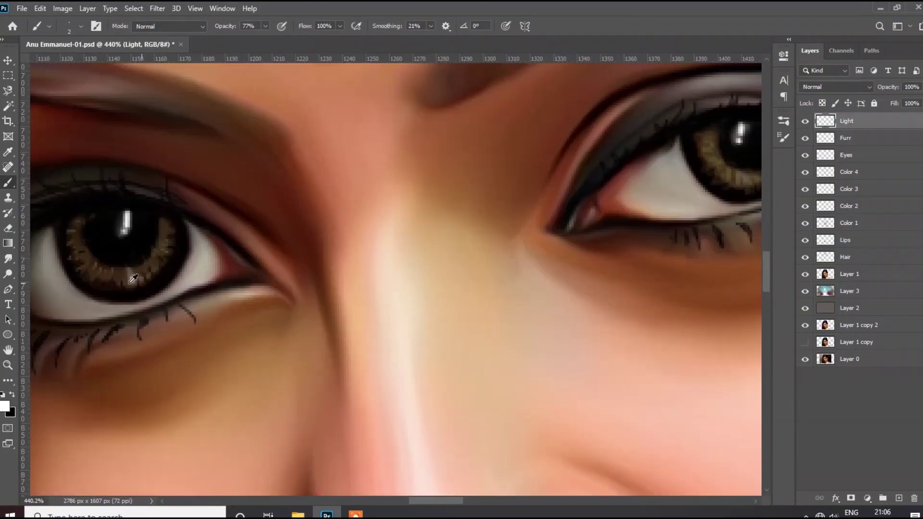
scroll(135, 270, "up", 3)
left_click(133, 268)
scroll(529, 217, "up", 3)
scroll(529, 231, "up", 2)
left_click(525, 234)
scroll(541, 233, "down", 4)
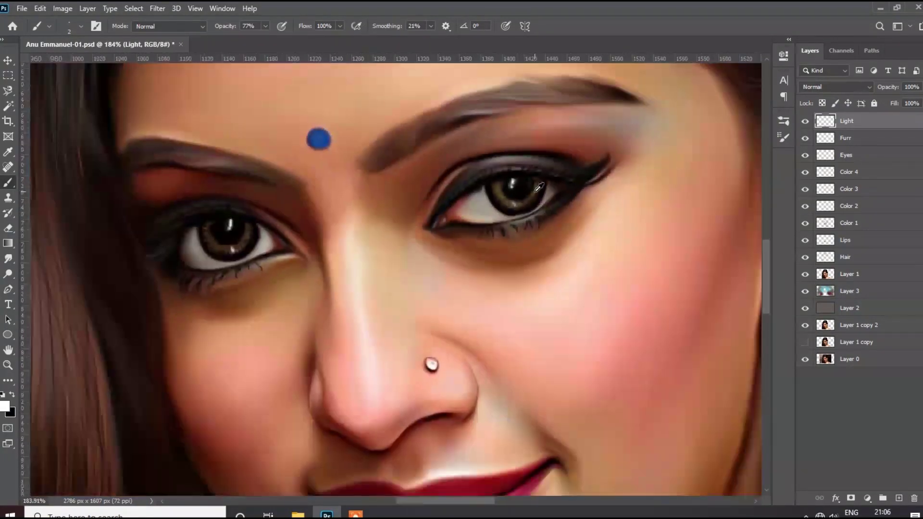
scroll(418, 226, "up", 3)
scroll(388, 231, "up", 2)
left_click(438, 204)
scroll(438, 204, "down", 3)
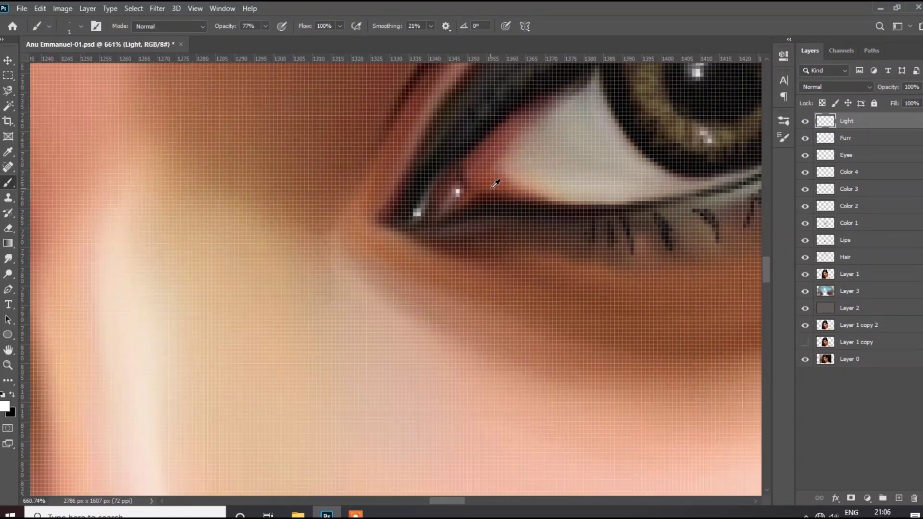
scroll(434, 217, "up", 3)
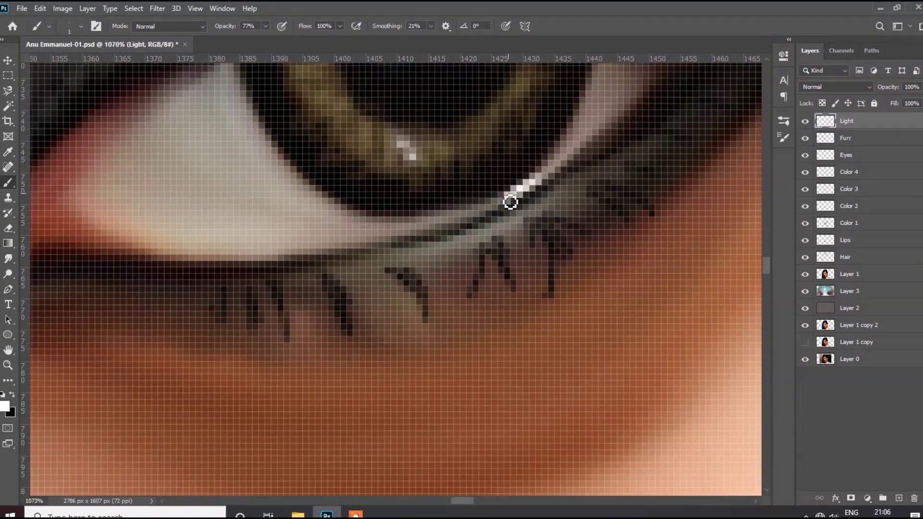
scroll(511, 203, "down", 3)
scroll(226, 266, "up", 3)
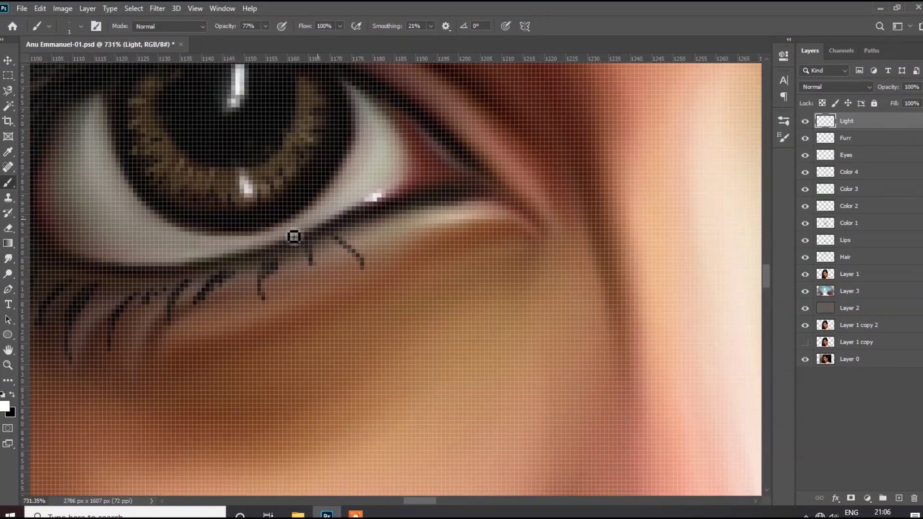
scroll(234, 259, "down", 5)
scroll(457, 244, "up", 2)
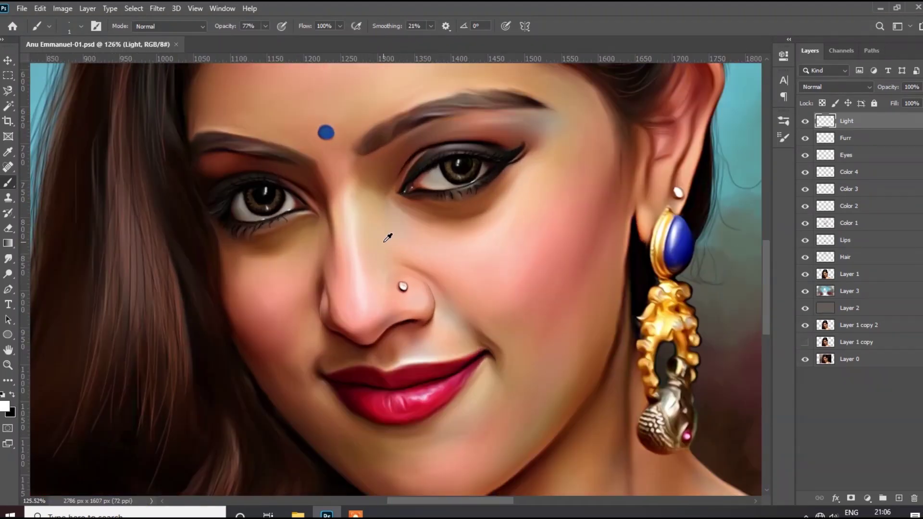
Apply Color Balance to the Eyes layer, pushing midtones to +100 green
left_click(846, 155)
left_click(62, 8)
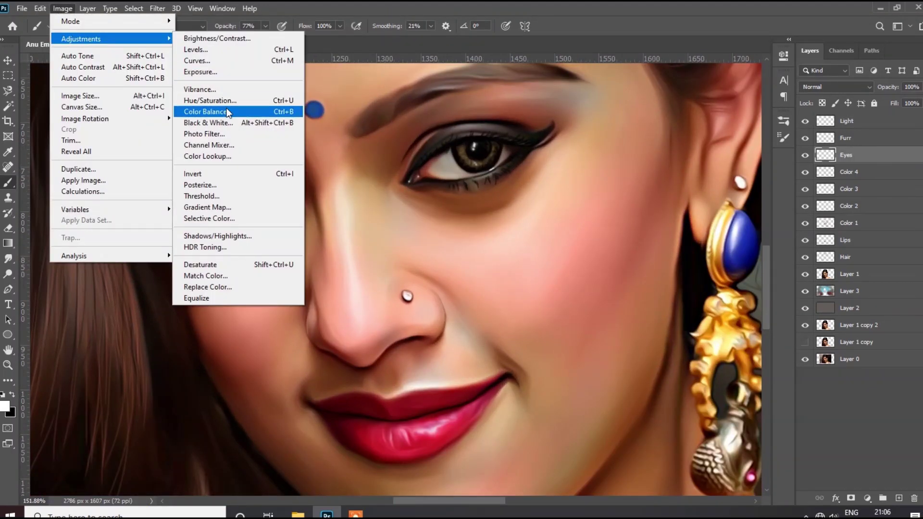
left_click(216, 112)
left_click_drag(661, 197, 712, 198)
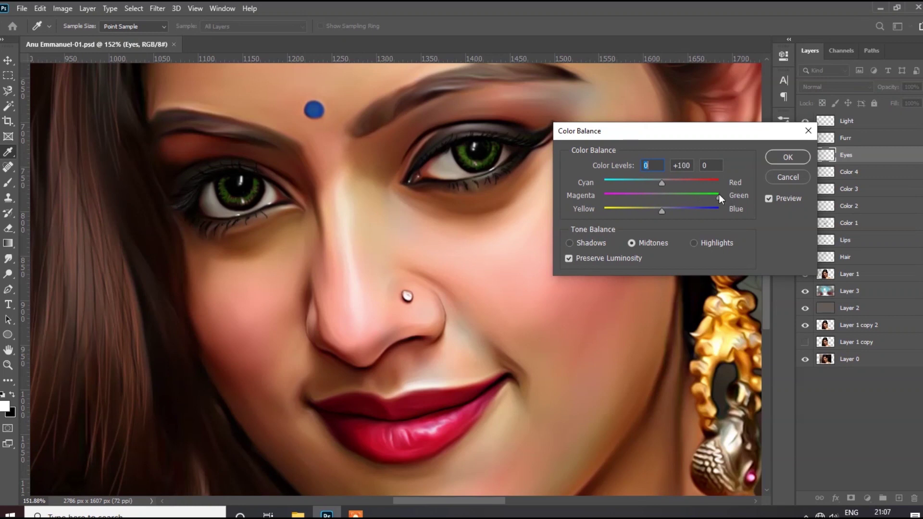
key("Return")
Show the green-tinted Eyes layer, save the file, and reselect the Light layer
scroll(385, 201, "down", 3)
key("b")
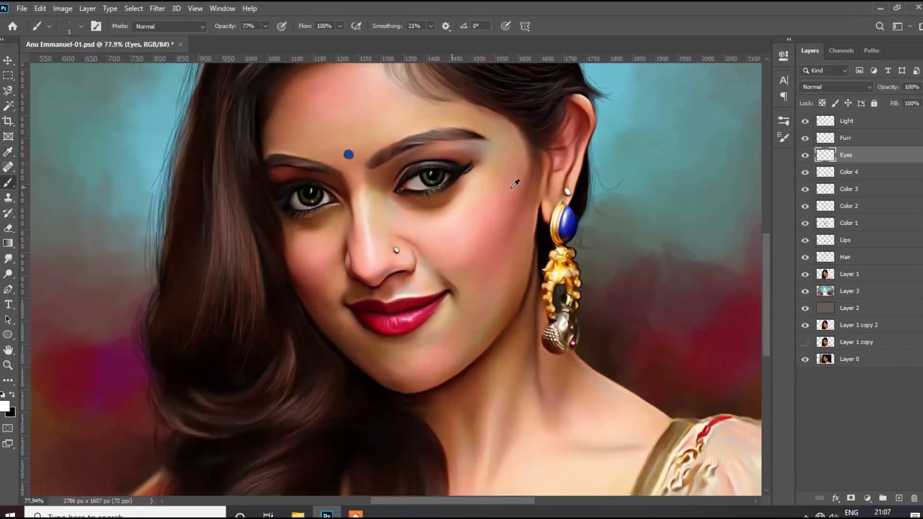
left_click(806, 156)
scroll(610, 222, "down", 2)
key("ctrl+s")
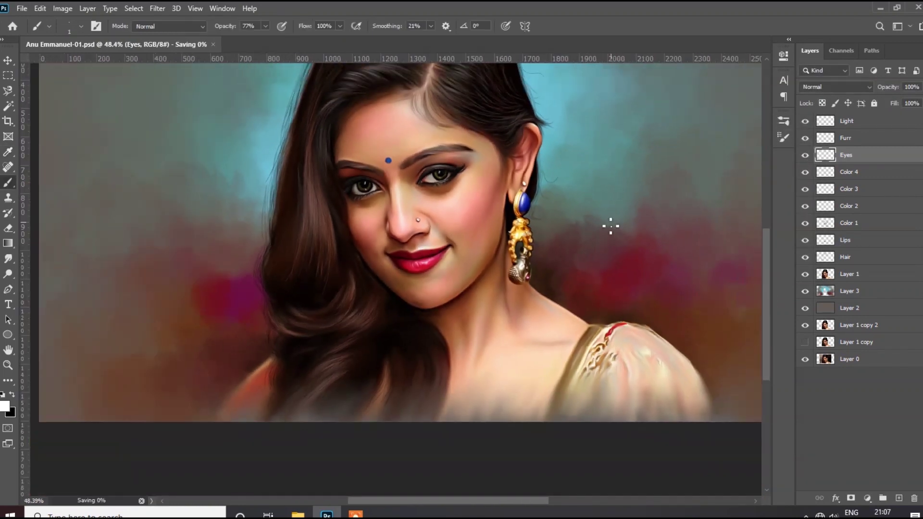
scroll(611, 223, "up", 2)
left_click(860, 121)
scroll(381, 323, "down", 3)
scroll(381, 323, "down", 1)
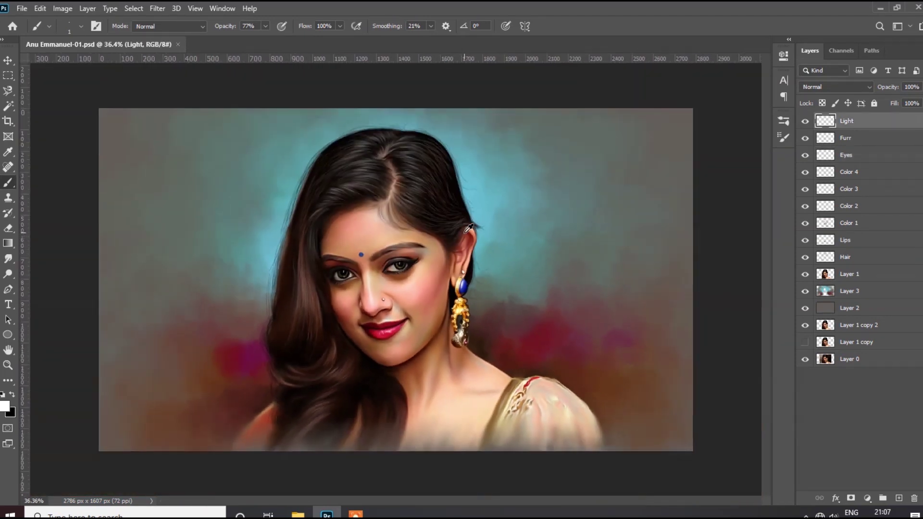
scroll(381, 324, "up", 4)
scroll(381, 323, "down", 3)
scroll(382, 324, "up", 2)
scroll(382, 323, "up", 1)
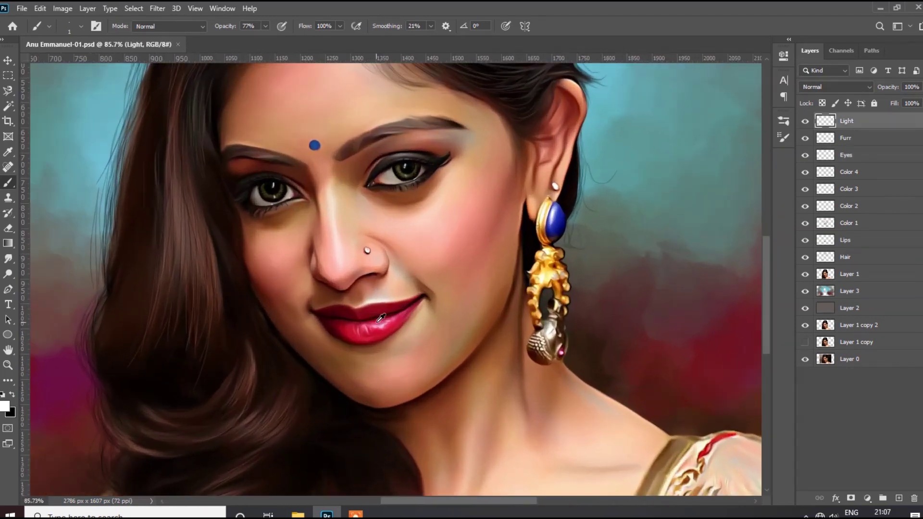
Paint a soft highlight down the nose and refine the lips at 28% brush opacity
key("3")
key("6")
scroll(364, 238, "up", 1)
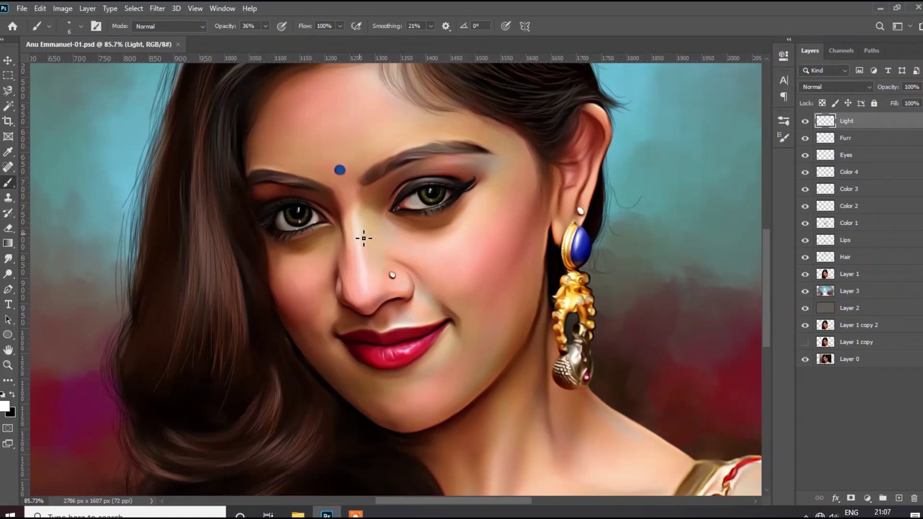
left_click(260, 37)
scroll(381, 268, "up", 3)
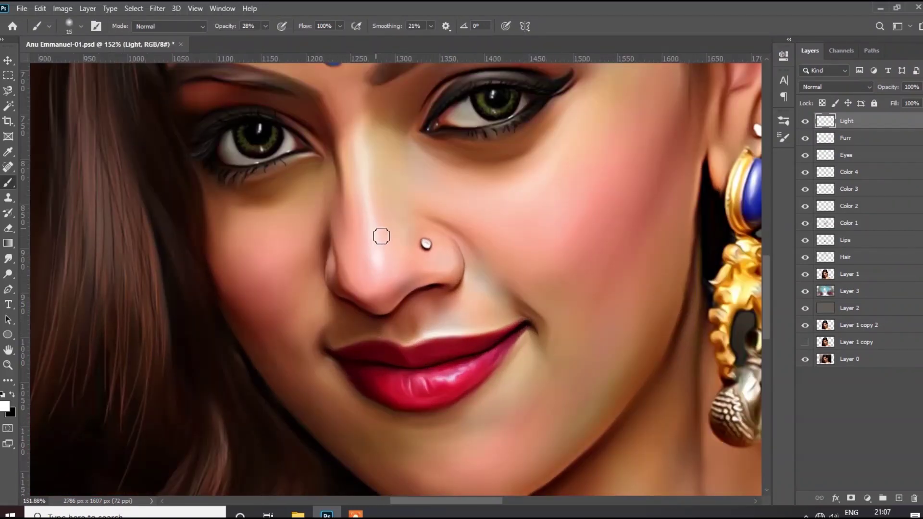
scroll(370, 219, "down", 3)
scroll(336, 216, "up", 3)
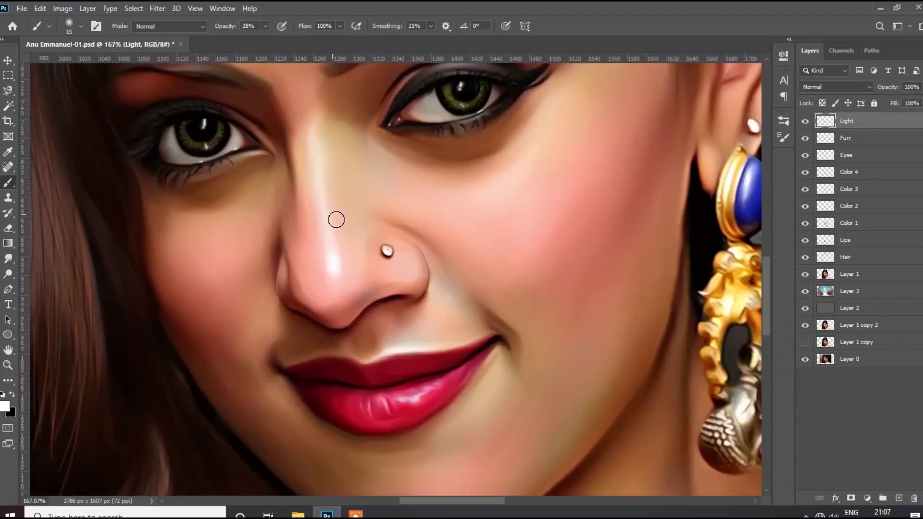
scroll(336, 240, "down", 2)
scroll(341, 296, "down", 1)
scroll(341, 296, "up", 5)
key("bracketleft")
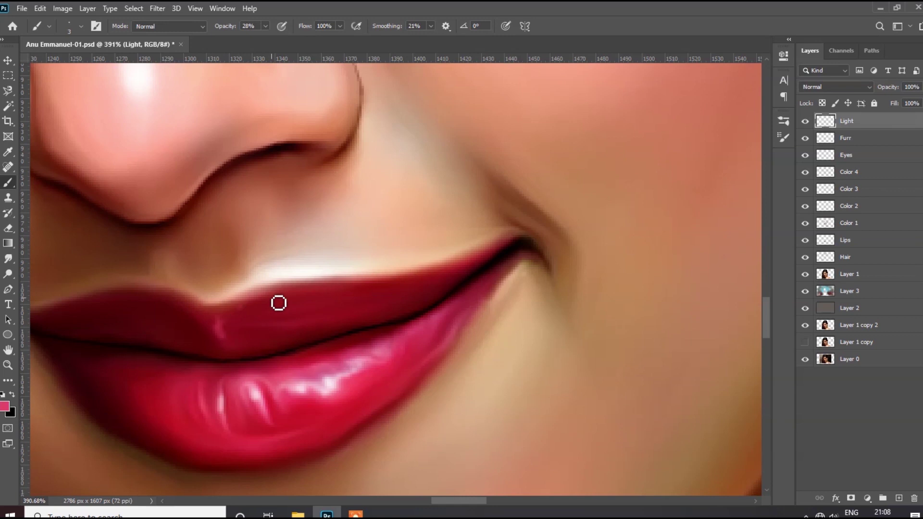
scroll(411, 284, "down", 3)
scroll(547, 264, "up", 1)
Smudge the skin around the nose on Layer 1, then return to the Light layer
left_click(546, 264, "ctrl")
key("r")
scroll(407, 195, "up", 2)
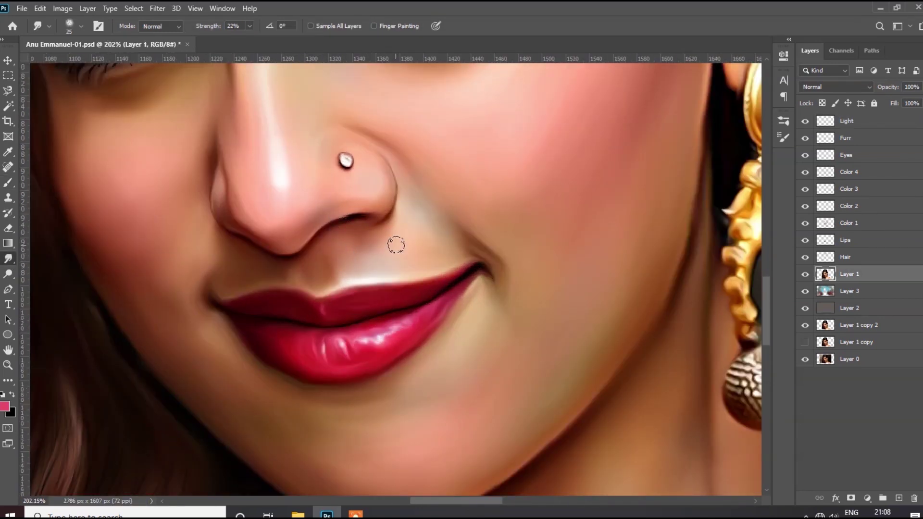
scroll(396, 245, "down", 5)
scroll(363, 289, "up", 1)
scroll(363, 288, "up", 1)
scroll(363, 289, "up", 1)
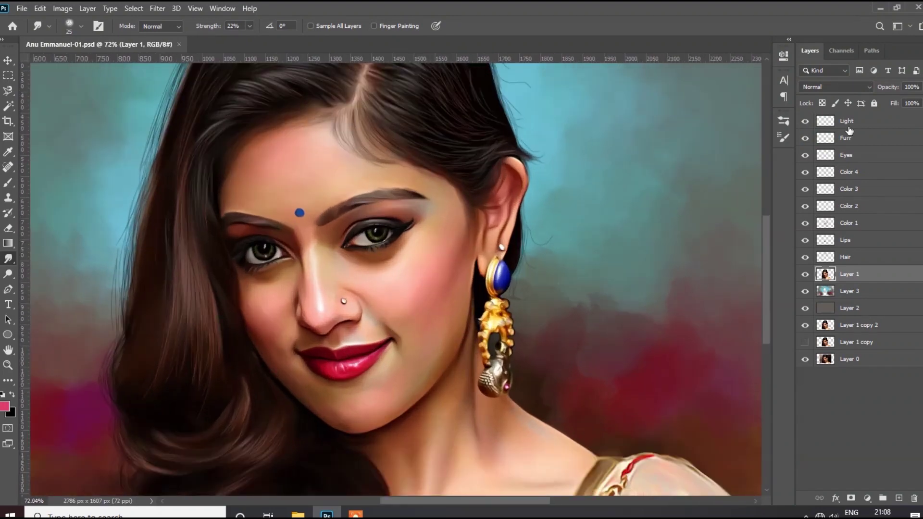
left_click(848, 127)
scroll(427, 245, "up", 3)
Paint a light pink blush on the cheeks at 13% opacity
key("b")
left_click(5, 407)
left_click(405, 111)
key("Return")
left_click(265, 26)
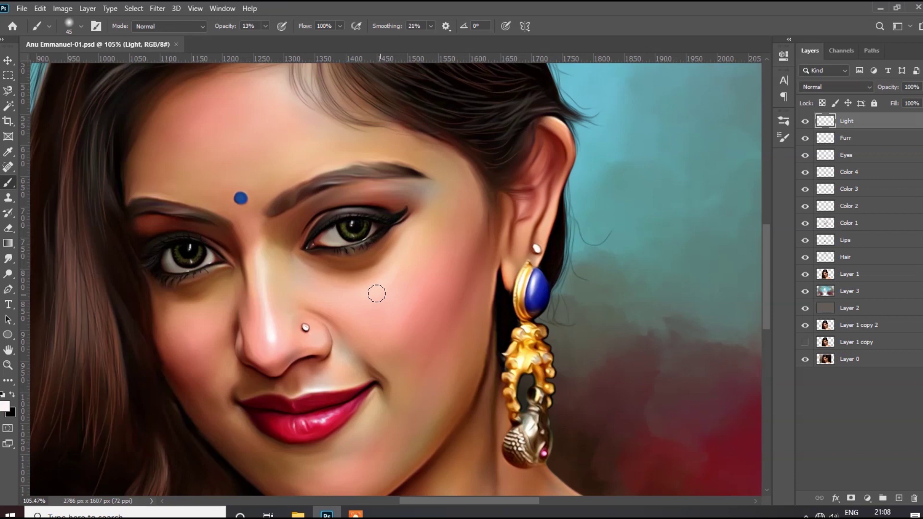
scroll(319, 201, "down", 2)
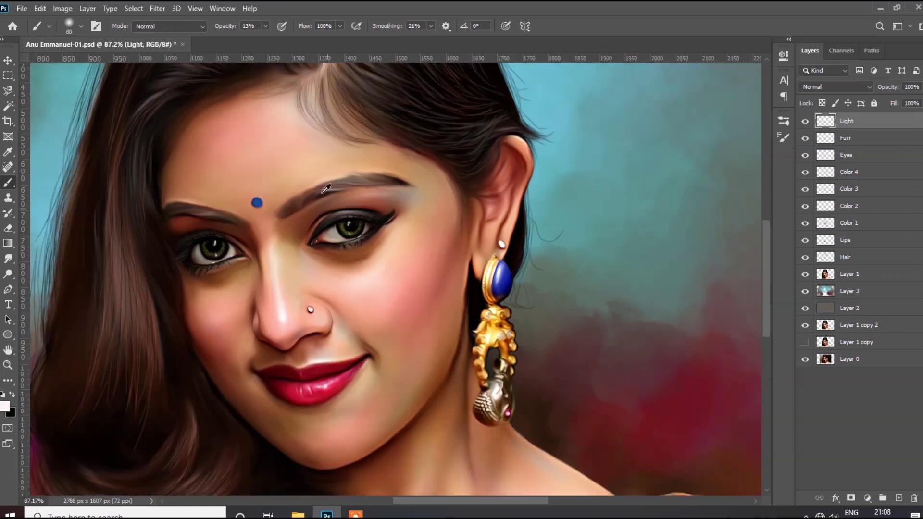
scroll(371, 258, "down", 4)
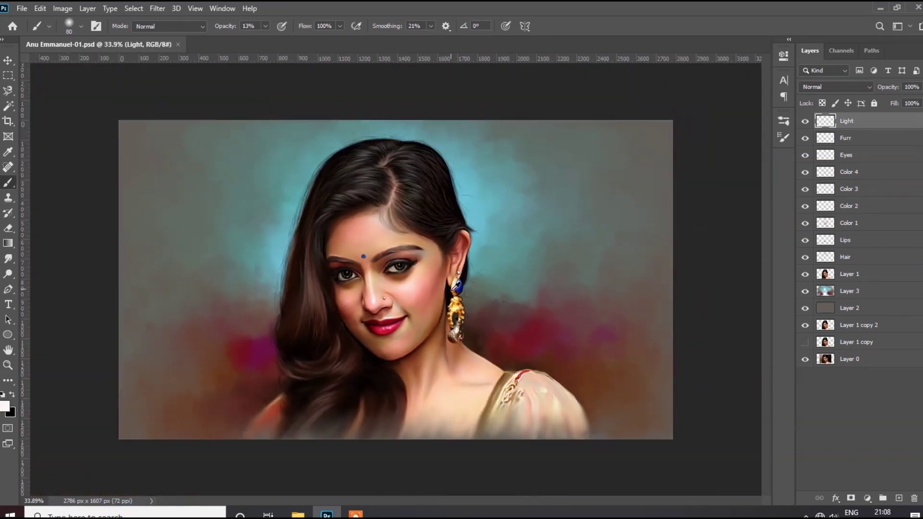
scroll(372, 258, "up", 1)
Blend the face on Layer 1 with a smaller Smudge brush, fit the portrait to view, and save
left_click(8, 258)
scroll(321, 197, "up", 3)
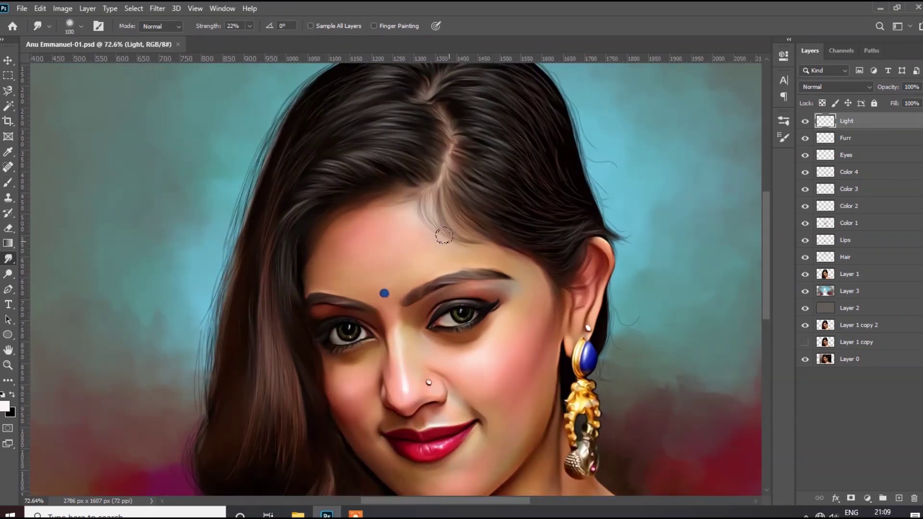
scroll(407, 231, "down", 3)
key("ctrl+s")
scroll(337, 230, "up", 2)
scroll(312, 229, "up", 5)
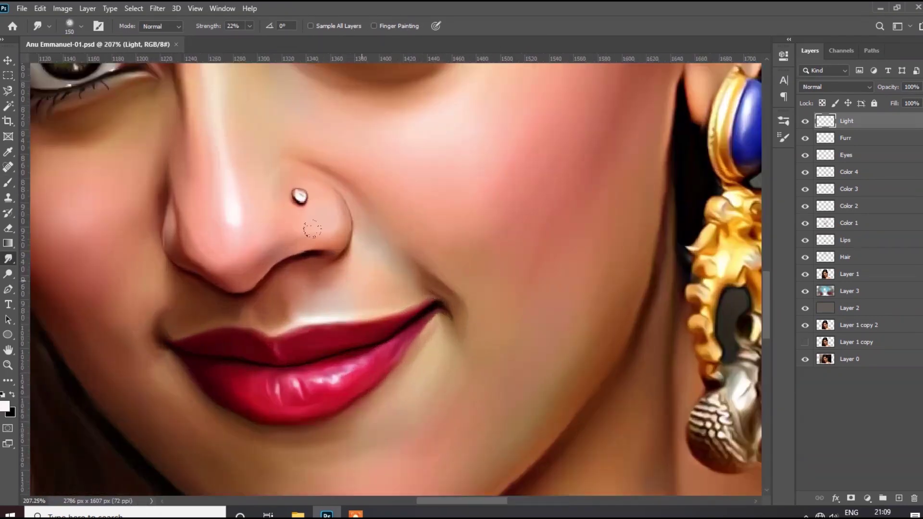
key("bracketleft")
key("bracketleft")
left_click(307, 304, "ctrl")
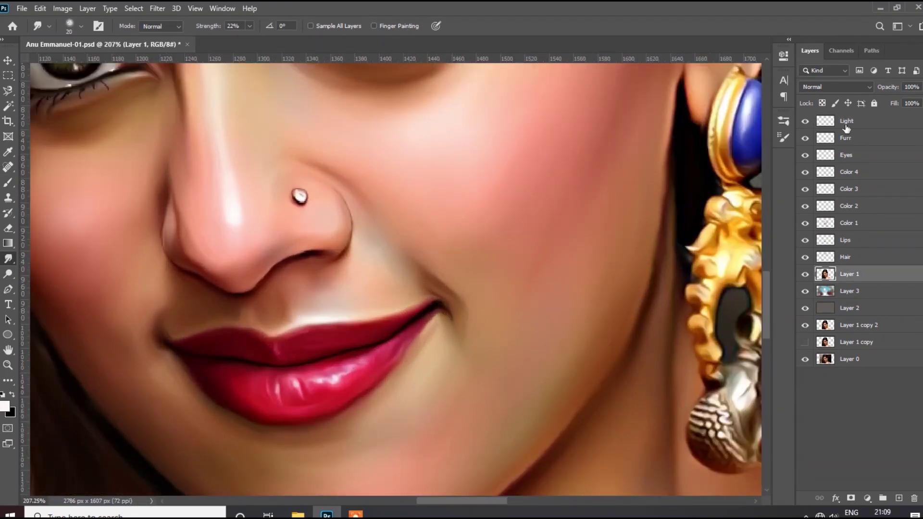
left_click(847, 123)
key("ctrl+0")
key("ctrl+s")
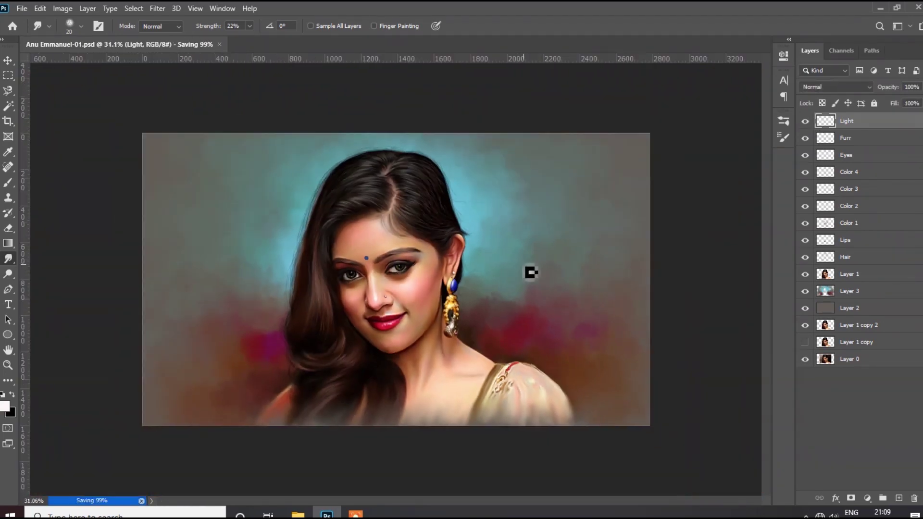